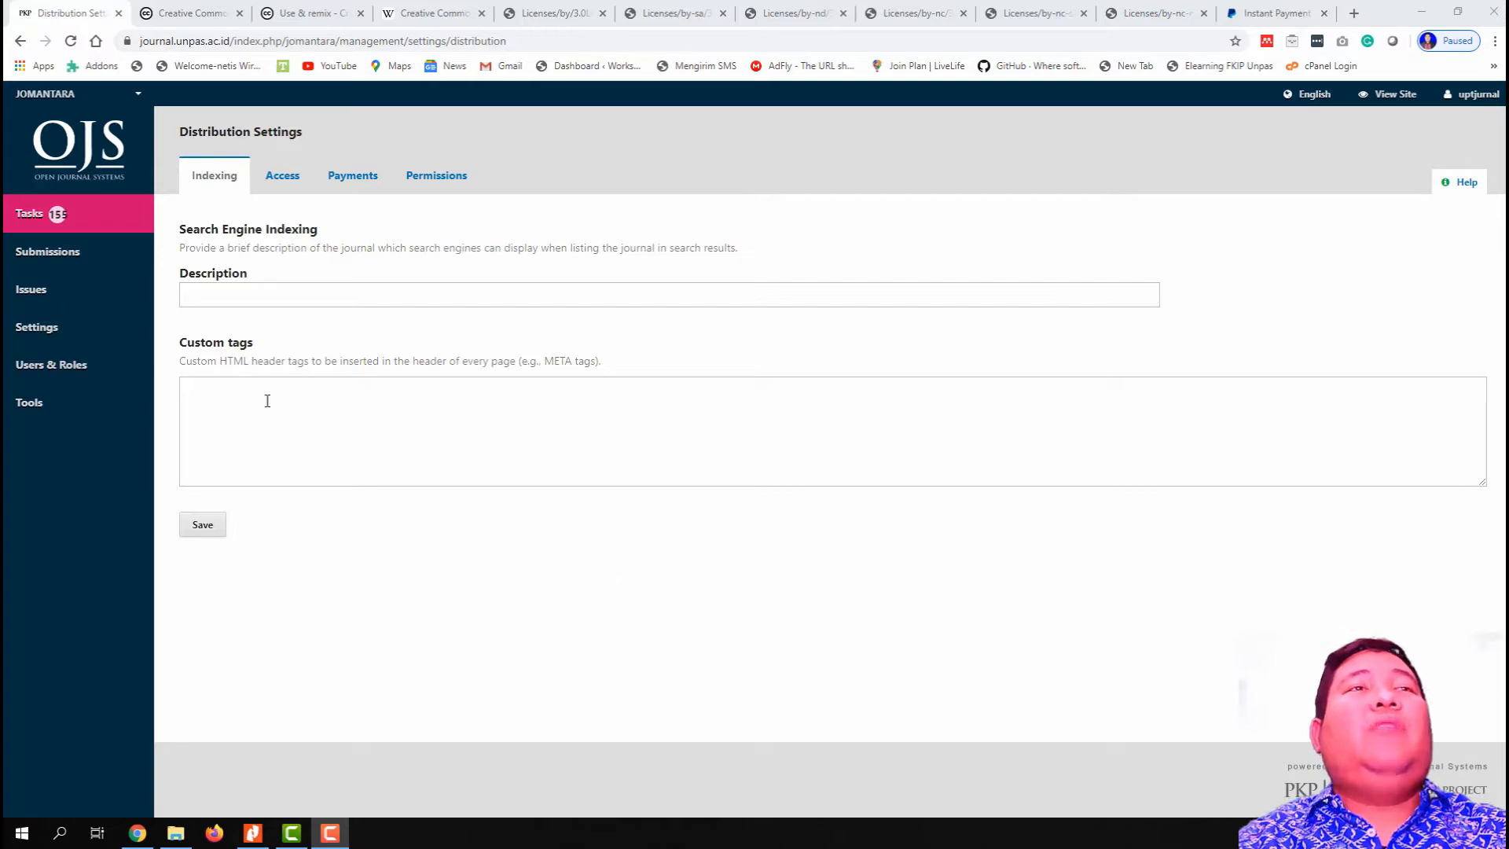
- Open the journal's Distribution settings
mouse_move(74, 327)
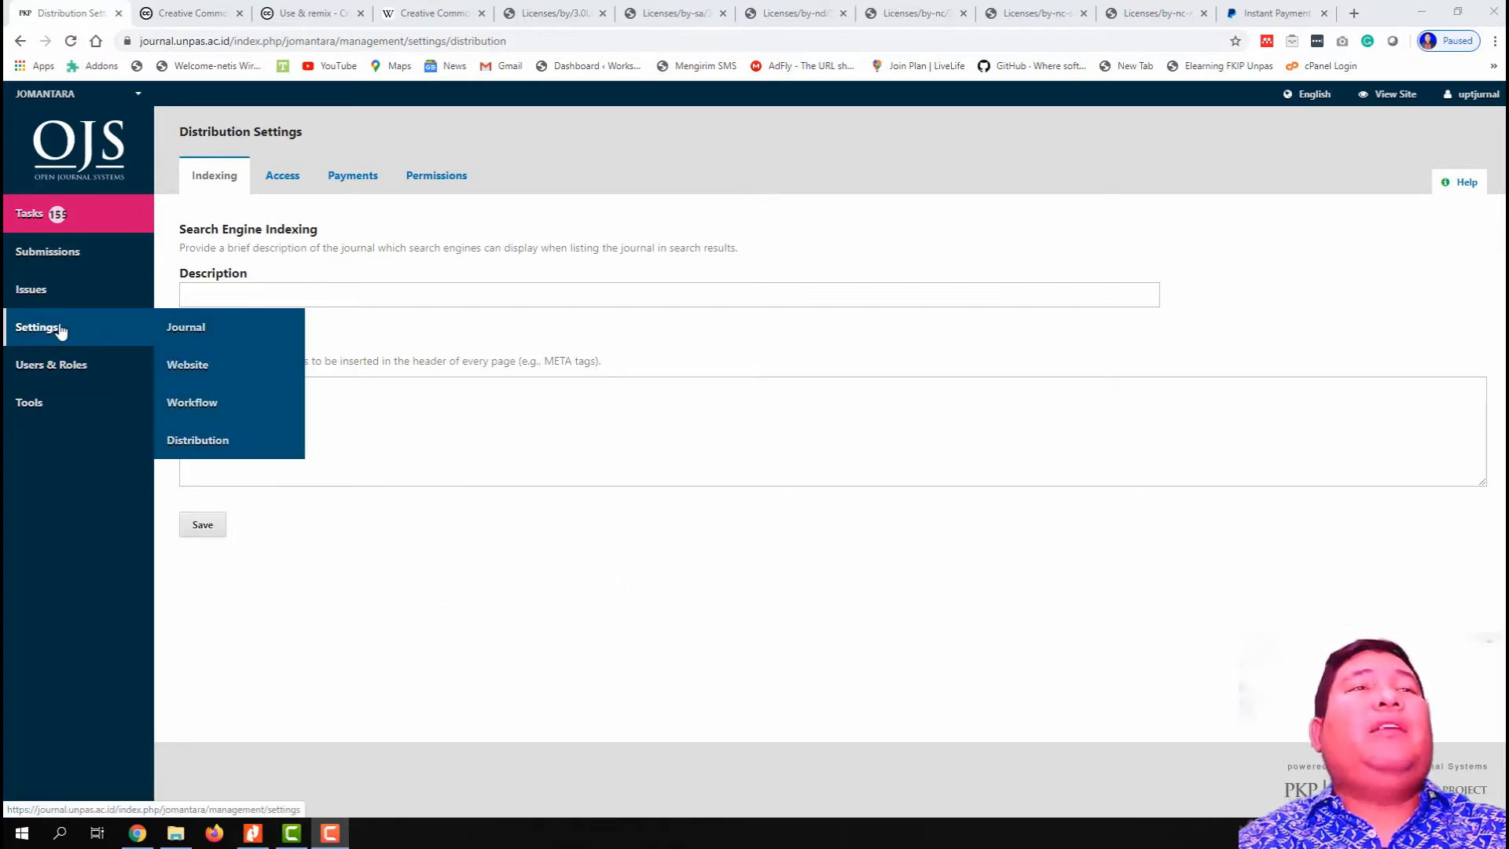
mouse_move(128, 364)
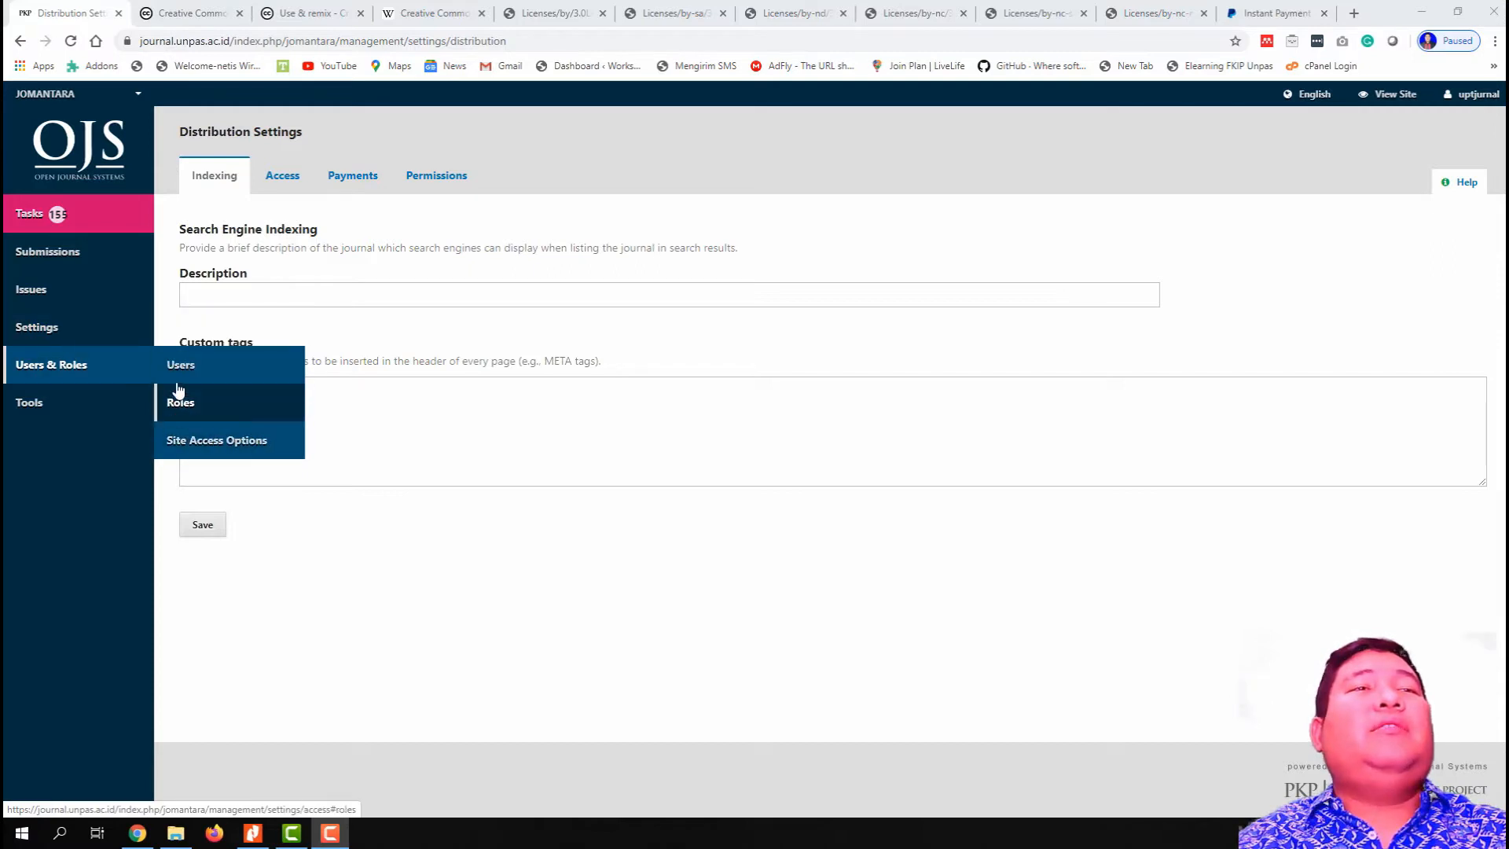
mouse_move(138, 327)
left_click(240, 440)
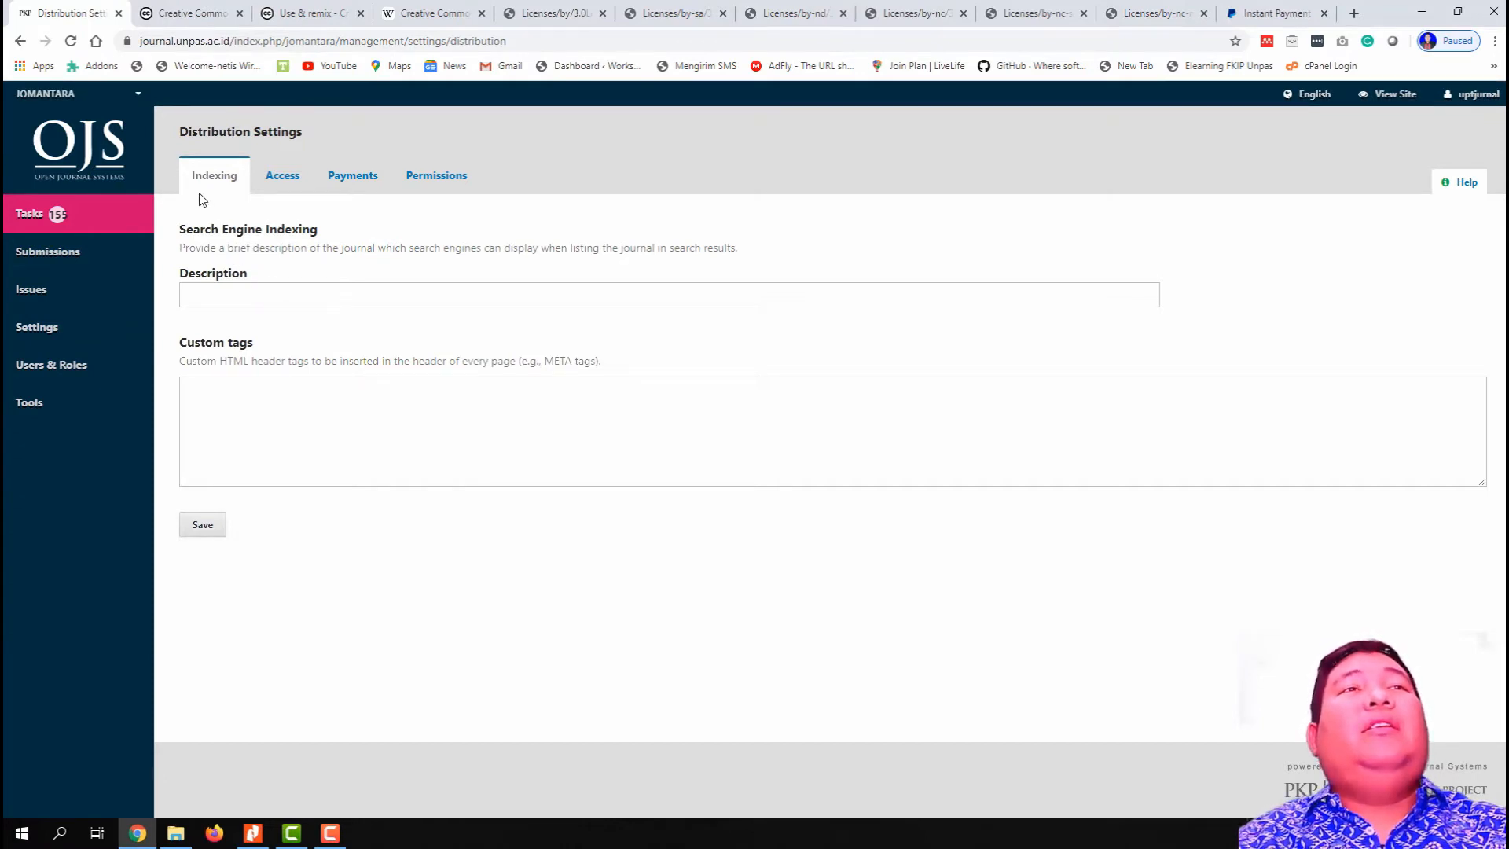
- Enter "Jurnal Jomantara" as the search engine indexing description
left_click(254, 296)
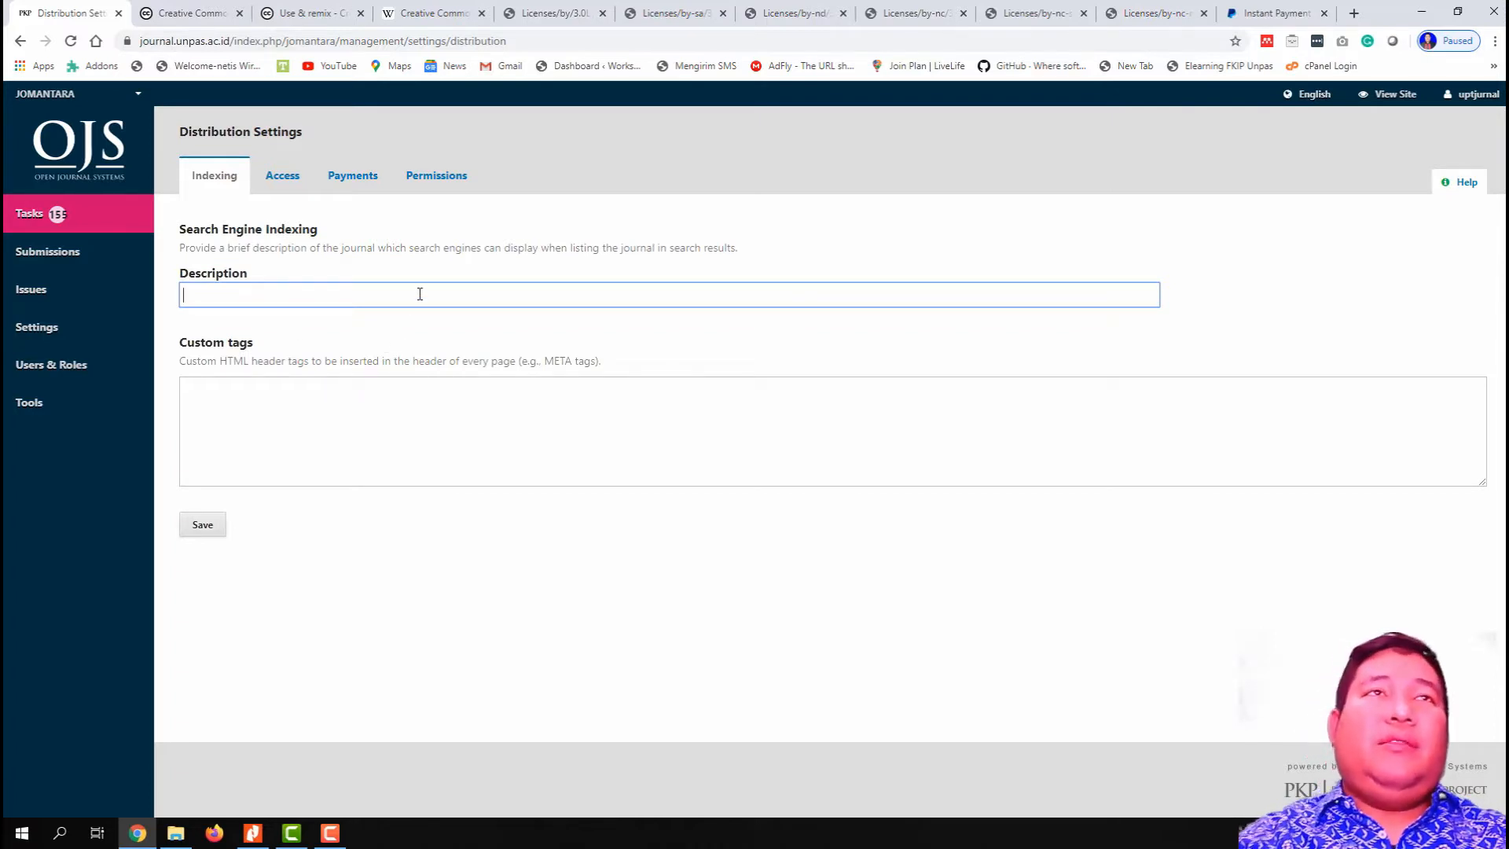
type("Jurnal")
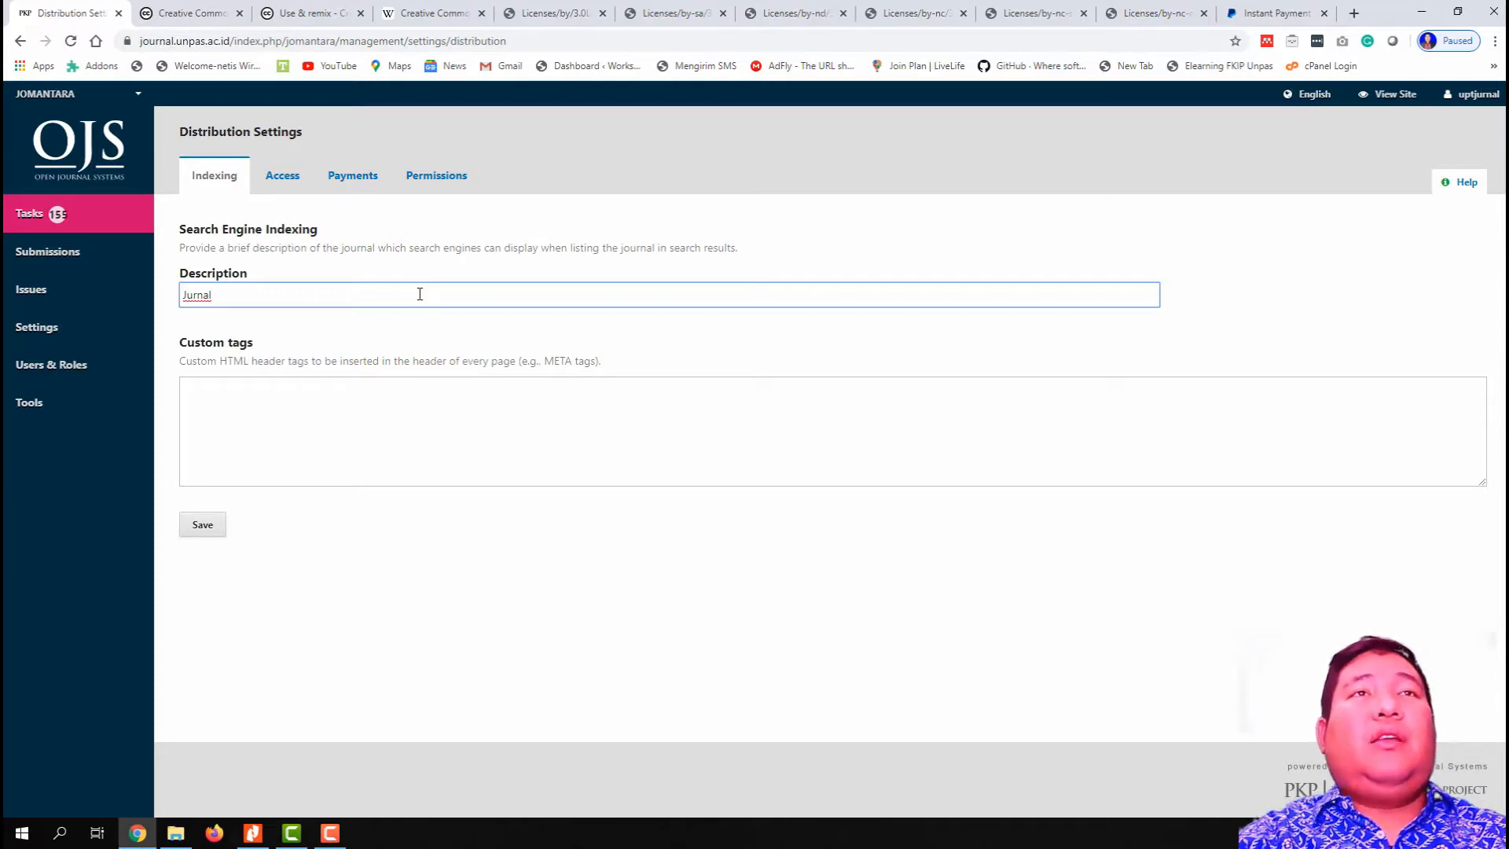
type(" Jomantara")
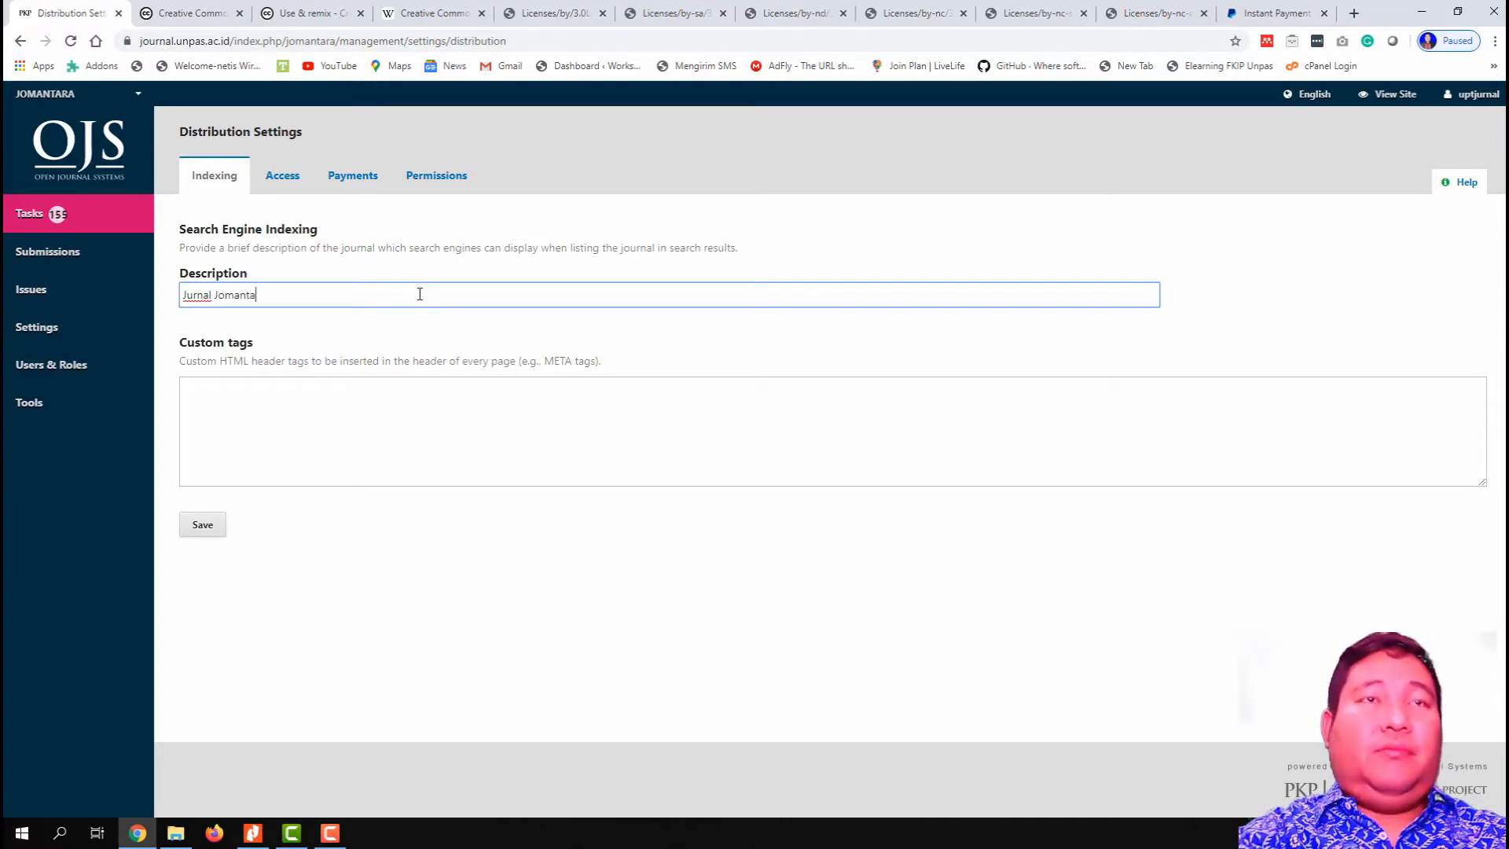
left_click(407, 417)
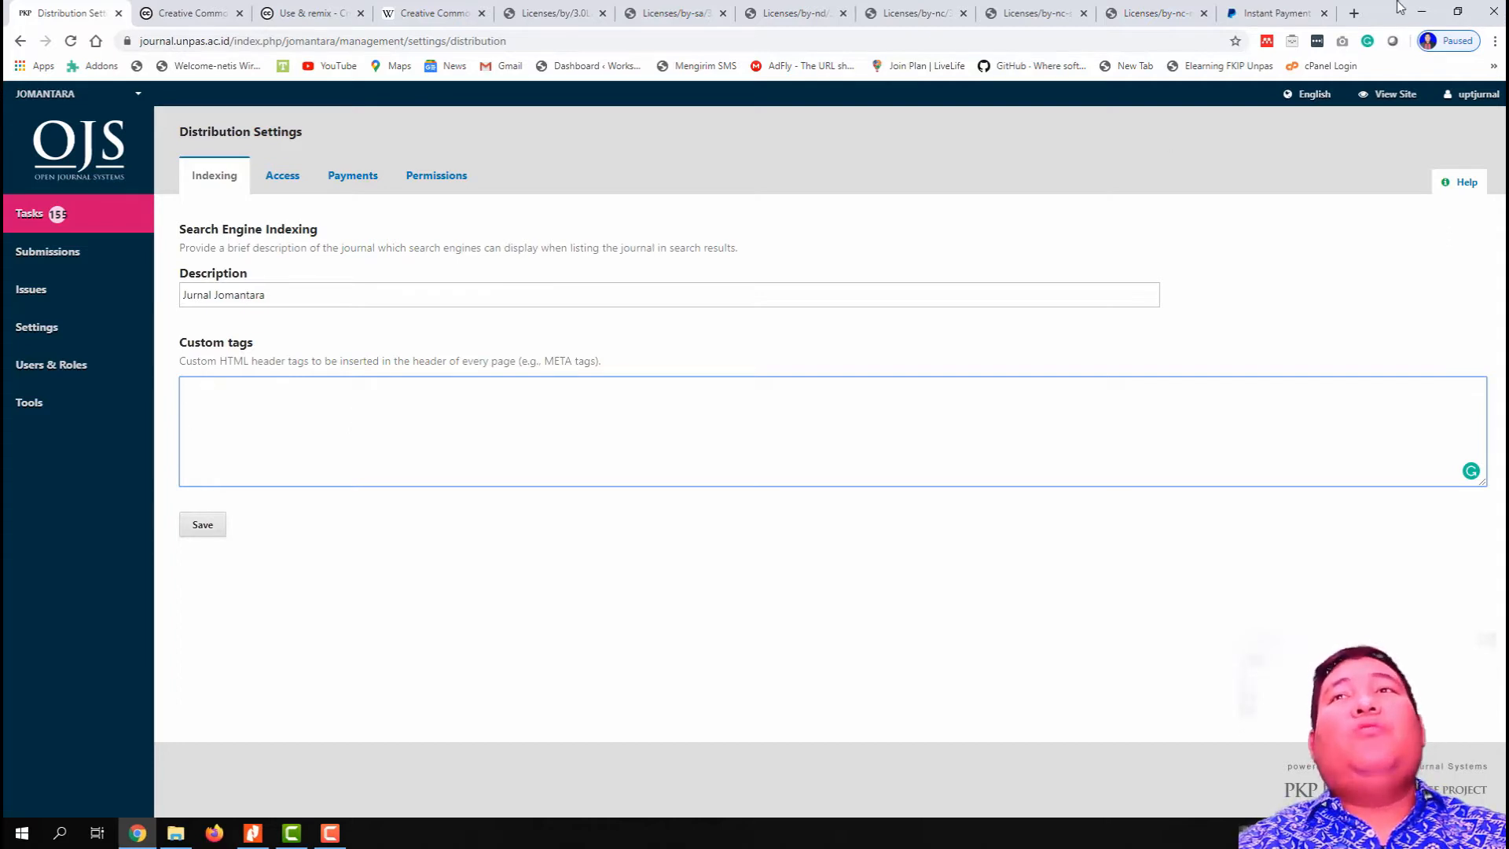
- Search Google for "mamah dedeh" in a new browser tab and look through the results
left_click(1353, 13)
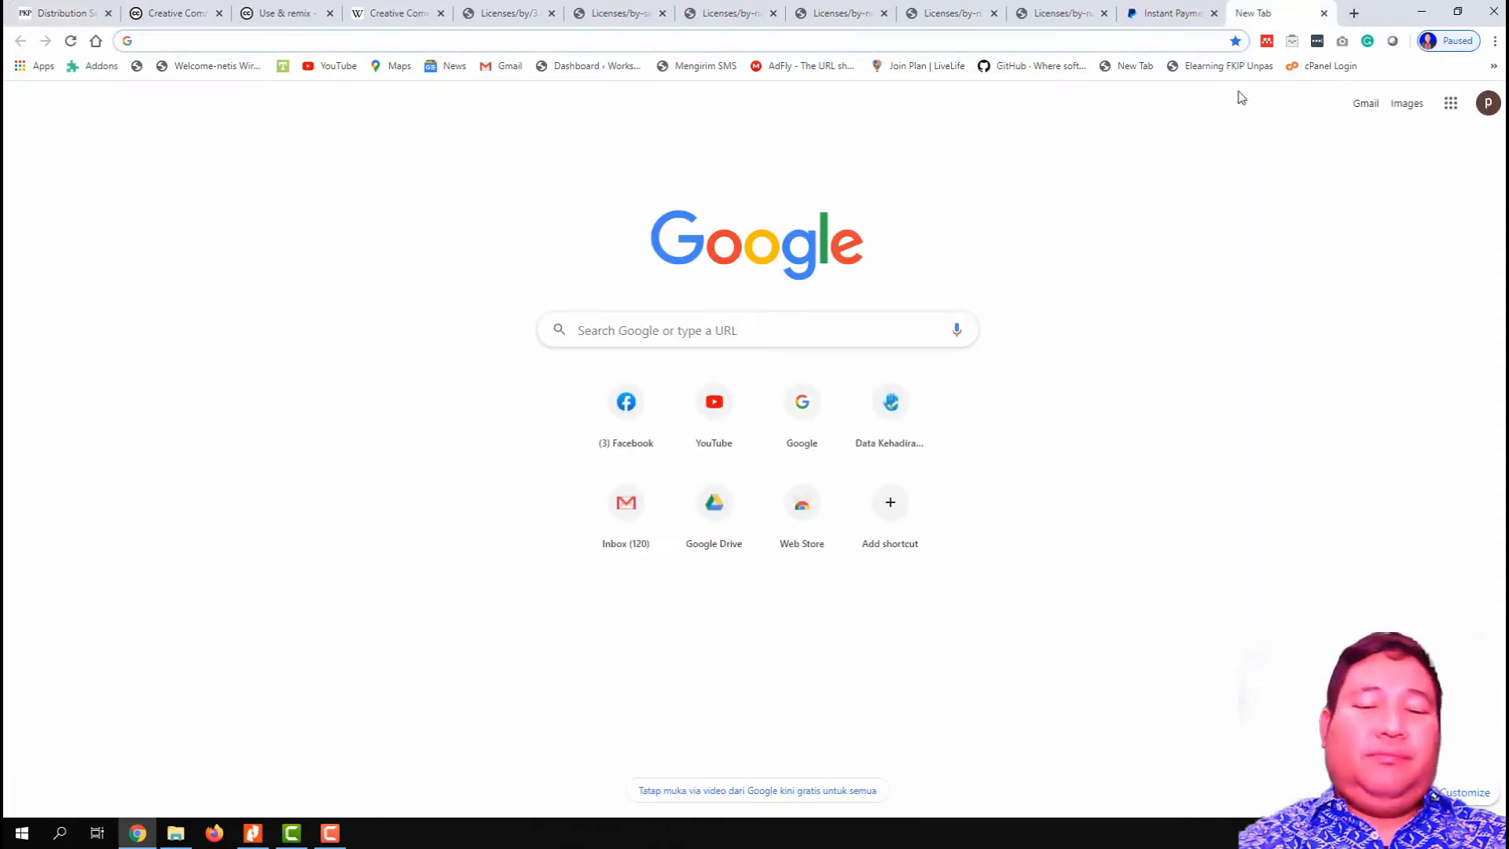
type("ww")
key("Return")
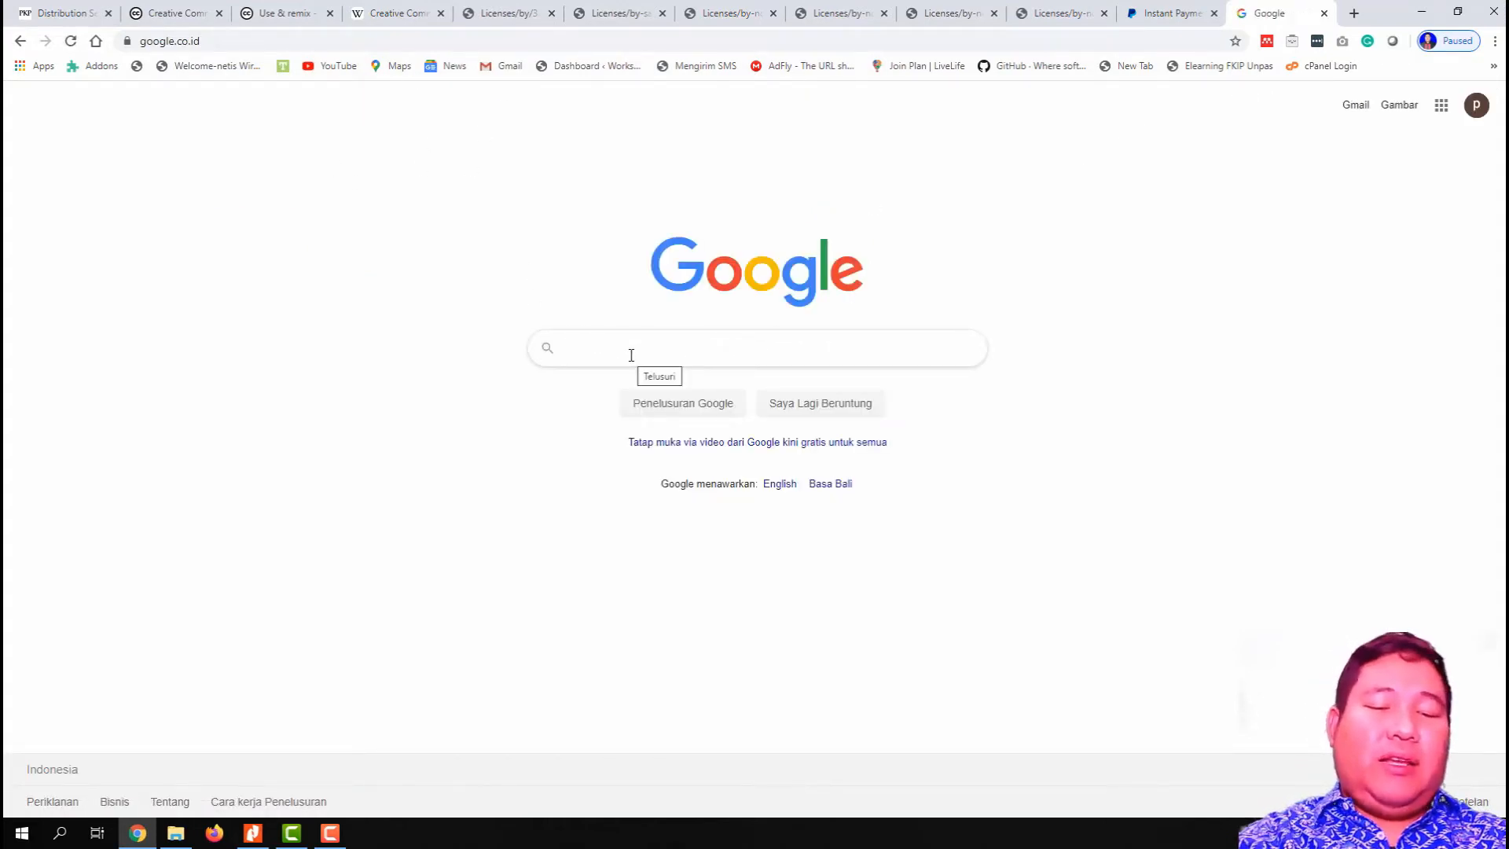
type("mamah ded")
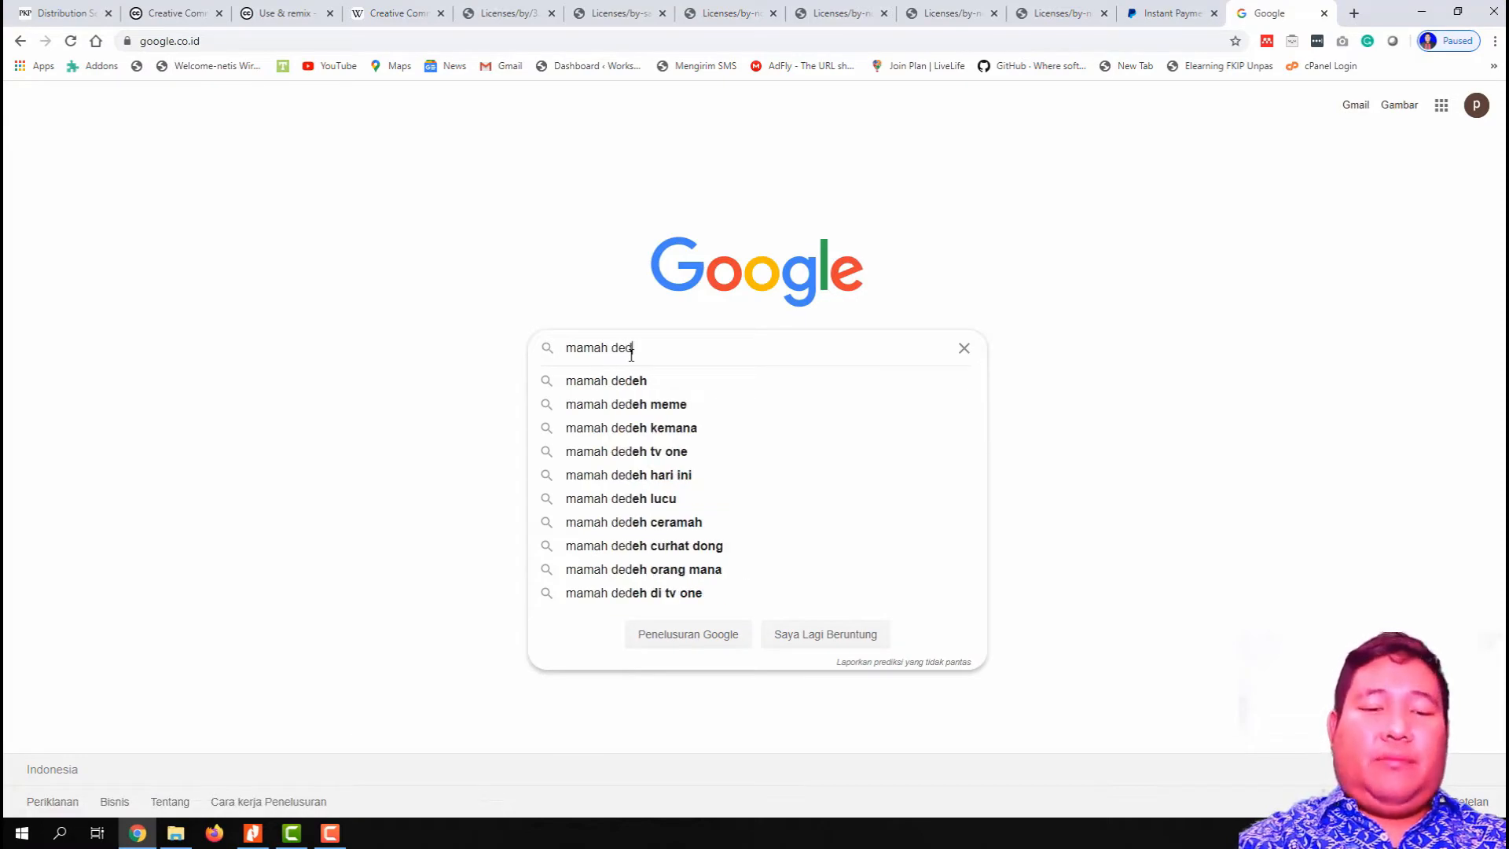
type("eh")
key("Return")
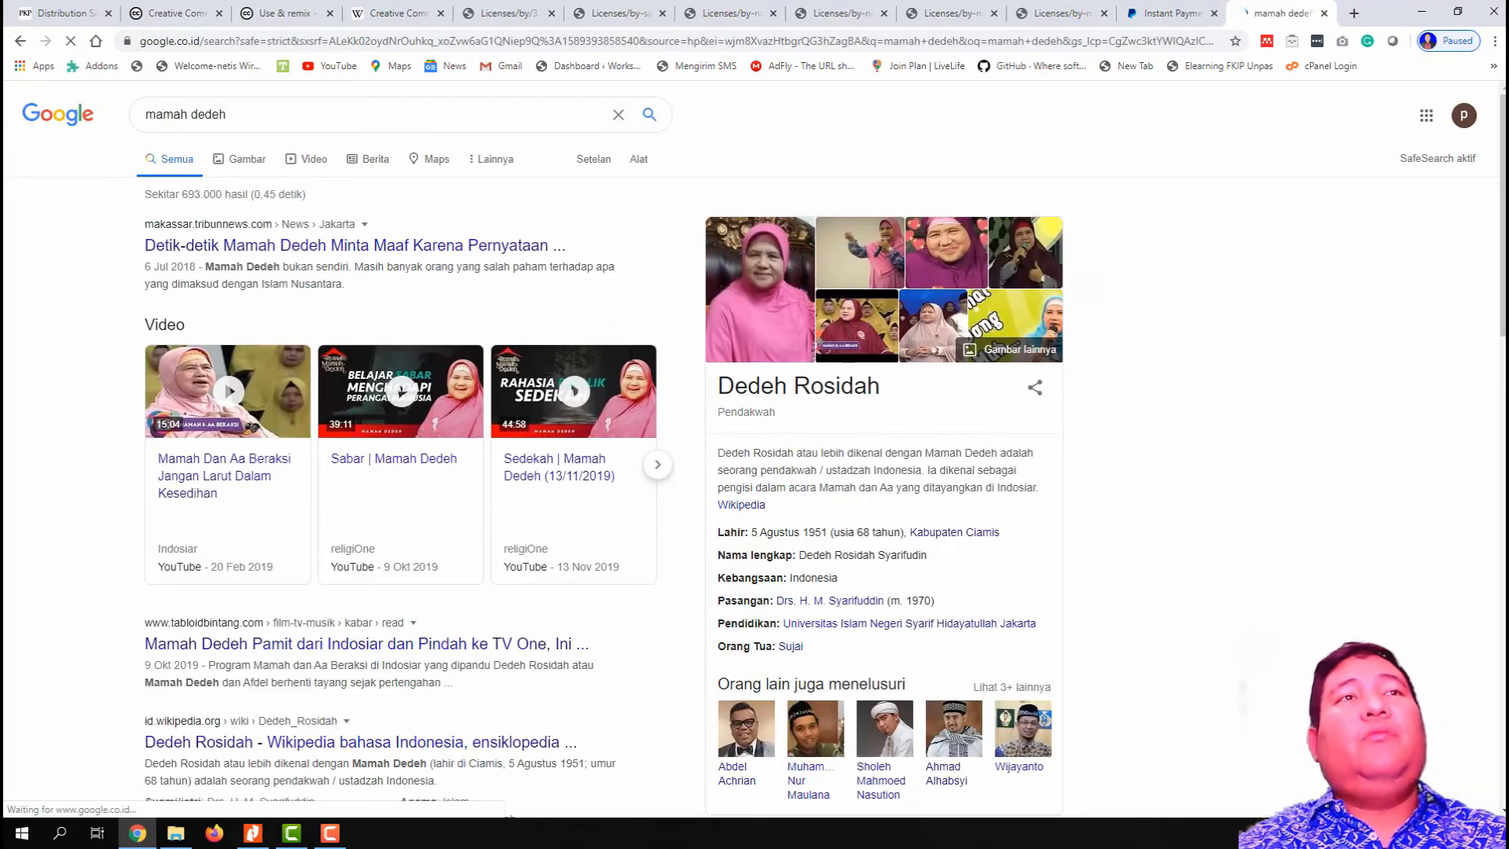
scroll(531, 287, "down", 3)
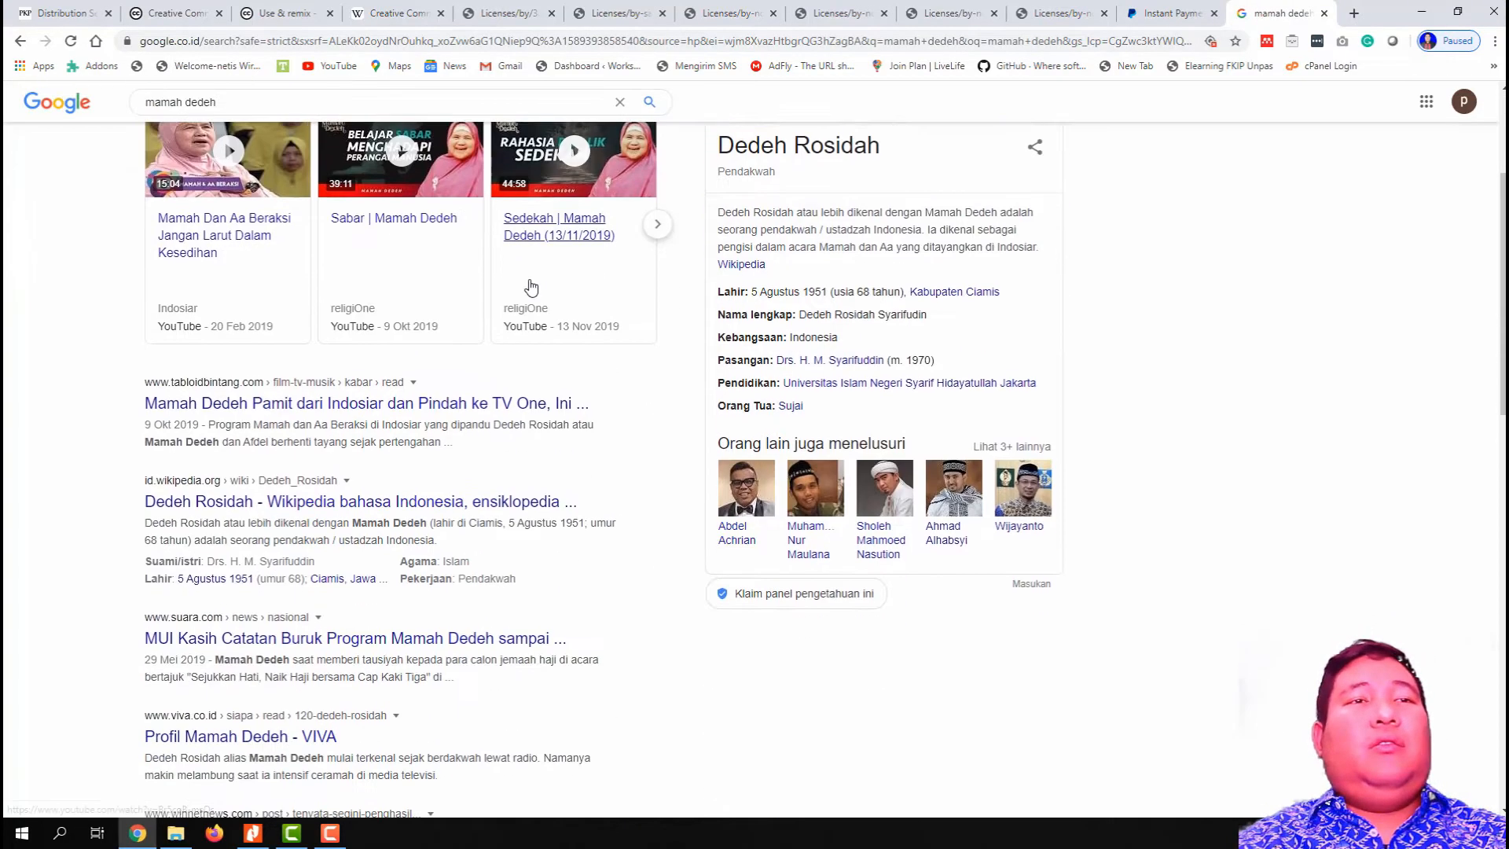
scroll(531, 287, "down", 6)
scroll(531, 286, "up", 3)
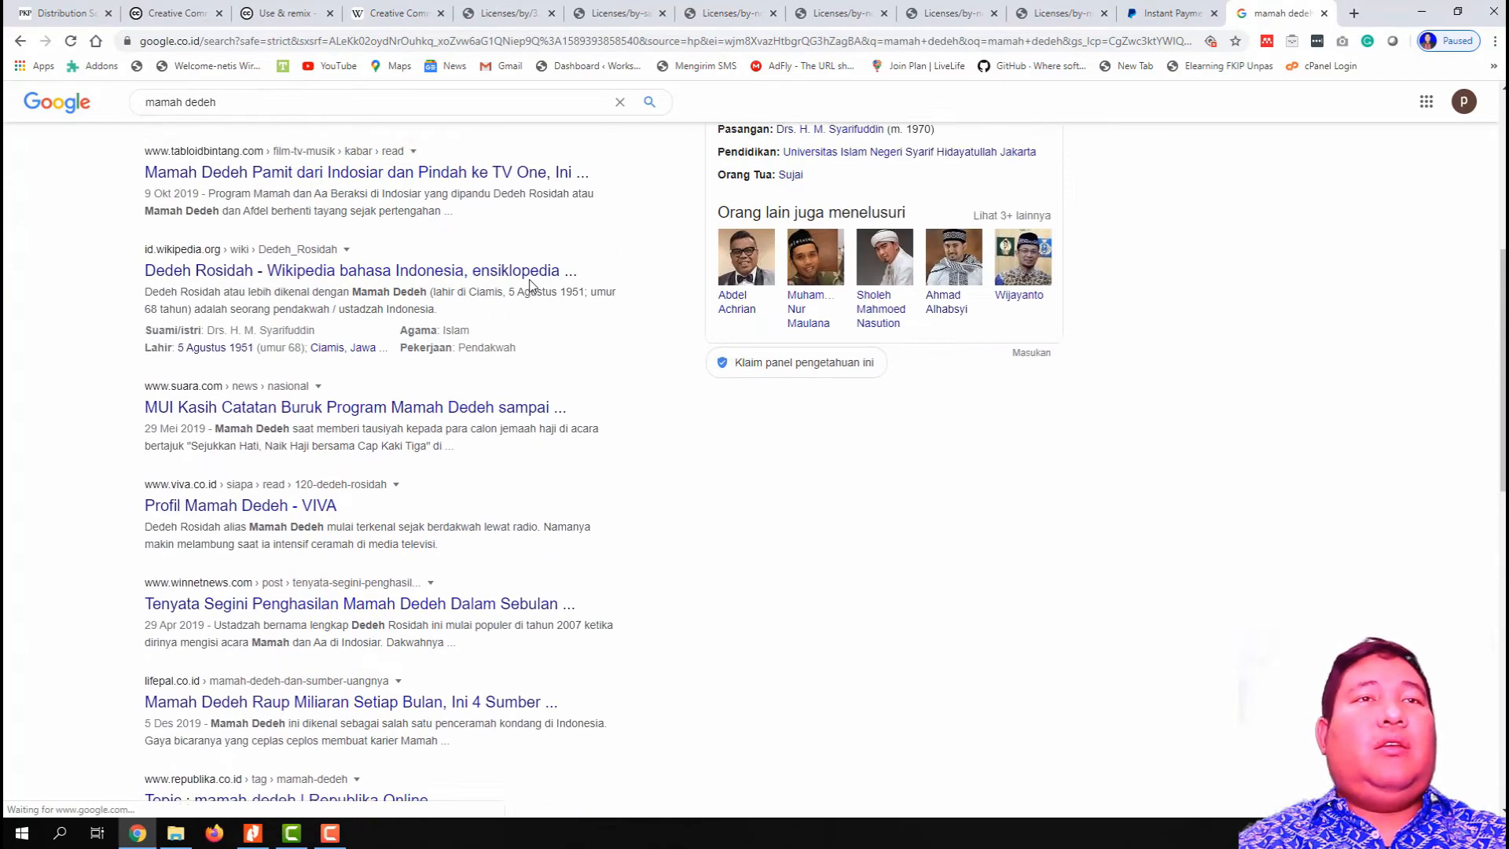
scroll(531, 287, "up", 6)
- Refine the Google search to "daftar mamah dedeh" and open the "Cara Daftar Mamah Dedeh" result
left_click(148, 114)
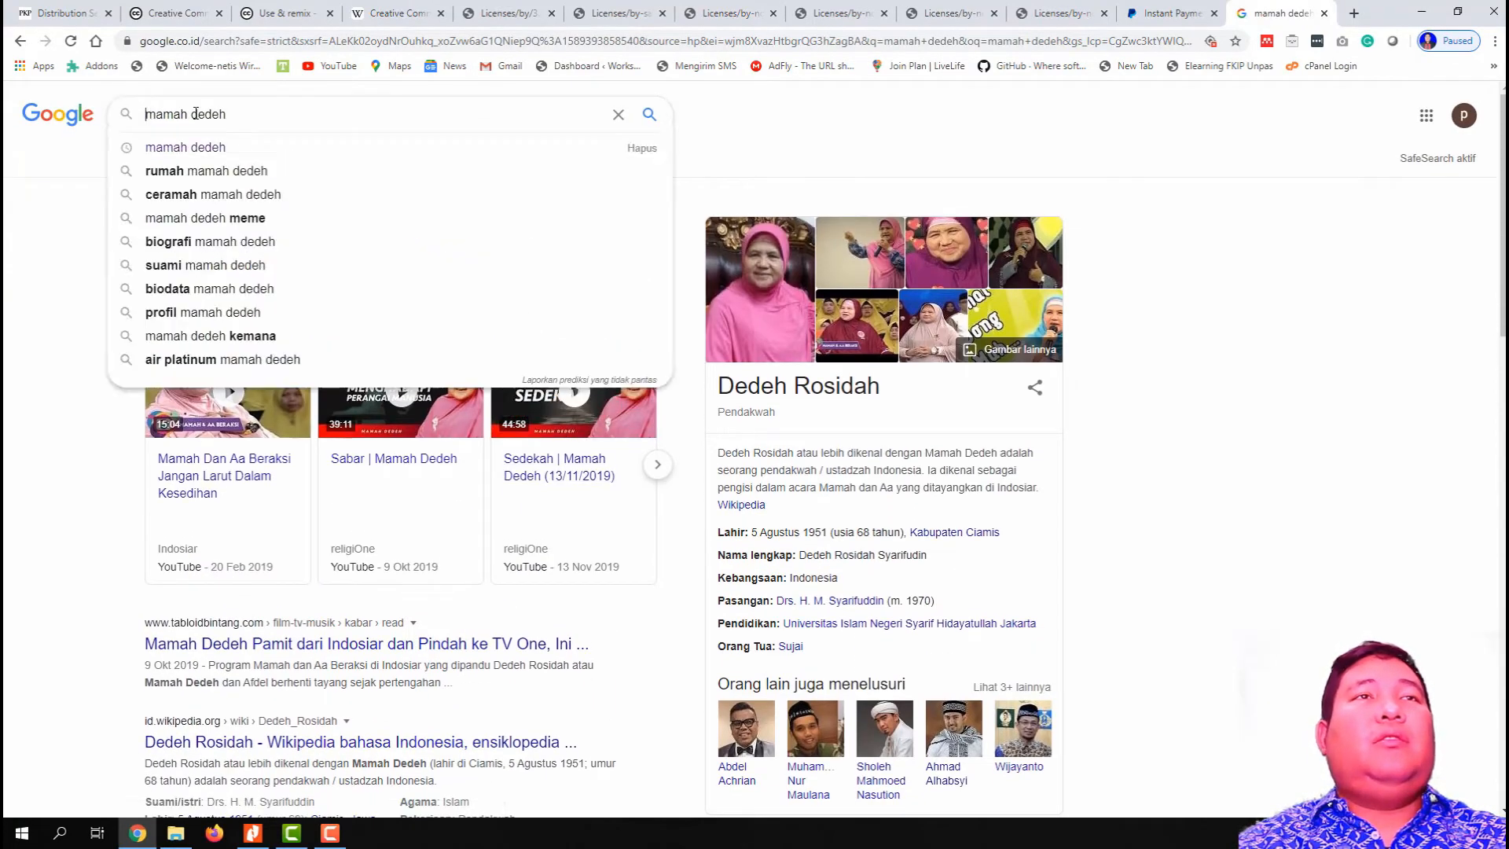
type("daftar")
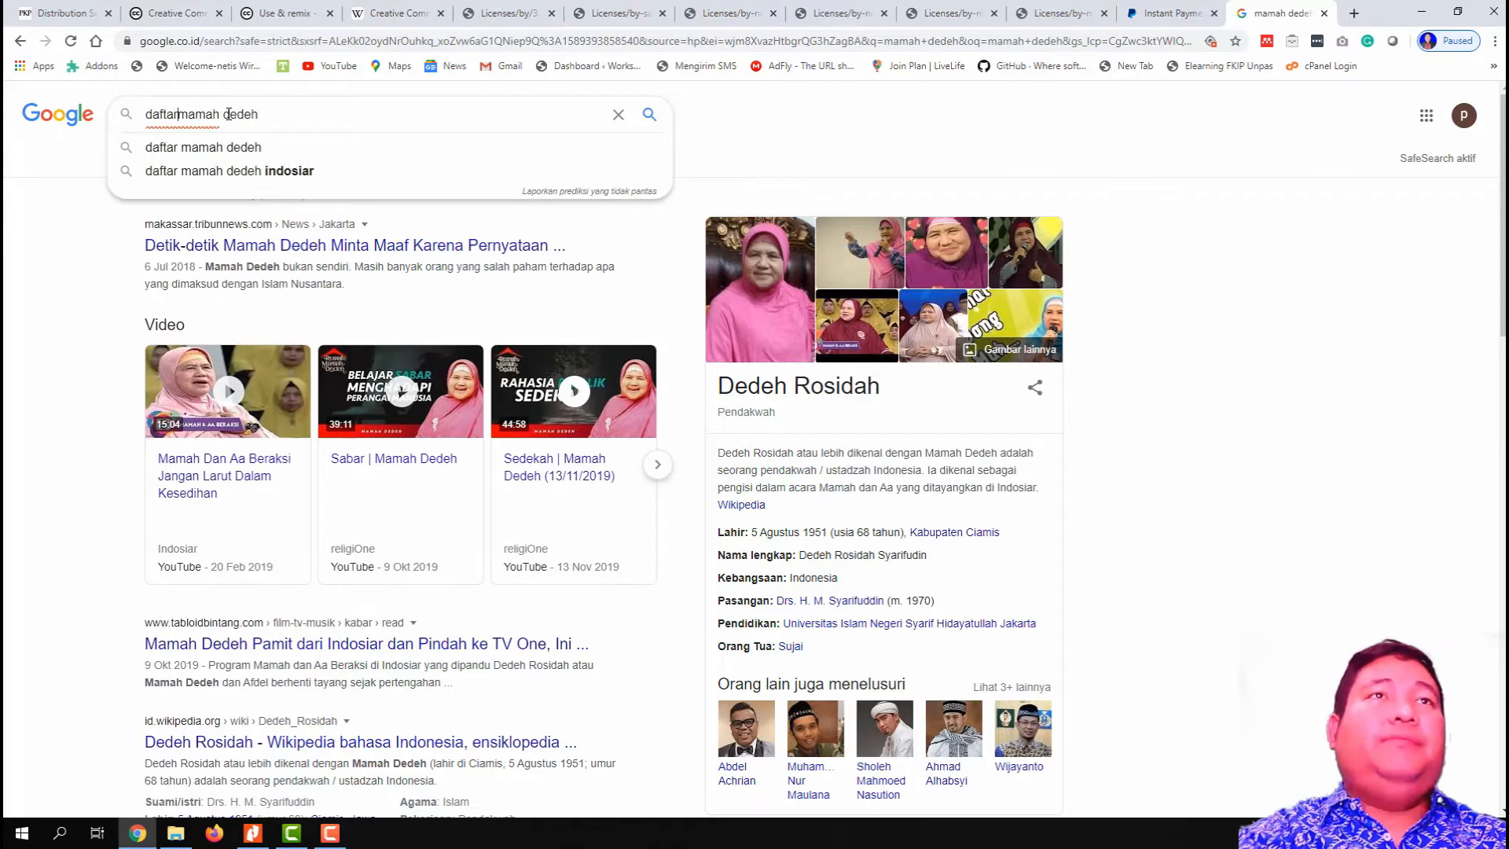
key("Return")
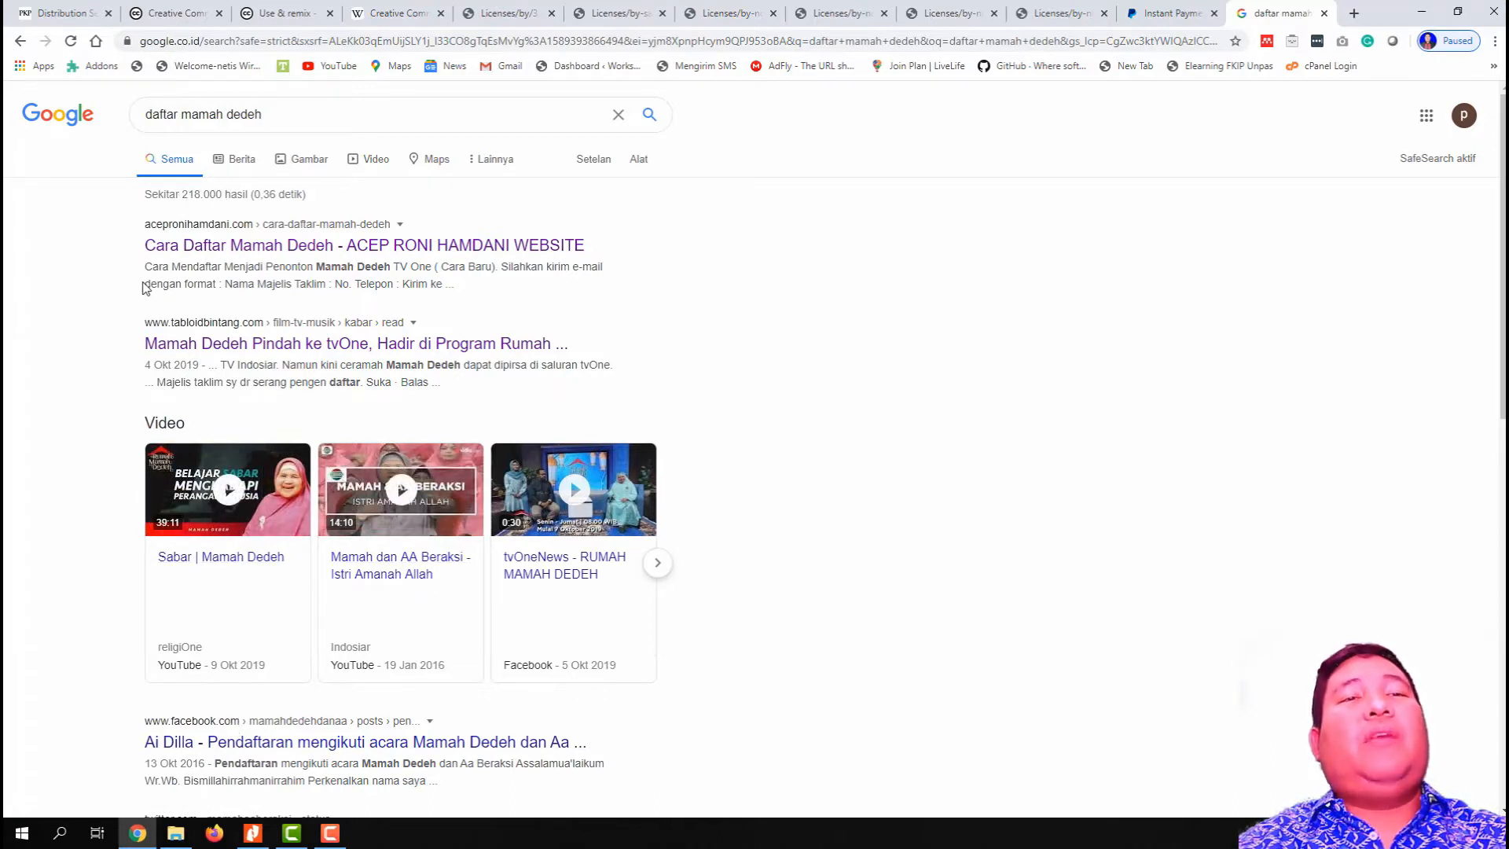
left_click_drag(87, 244, 676, 250)
left_click(680, 250)
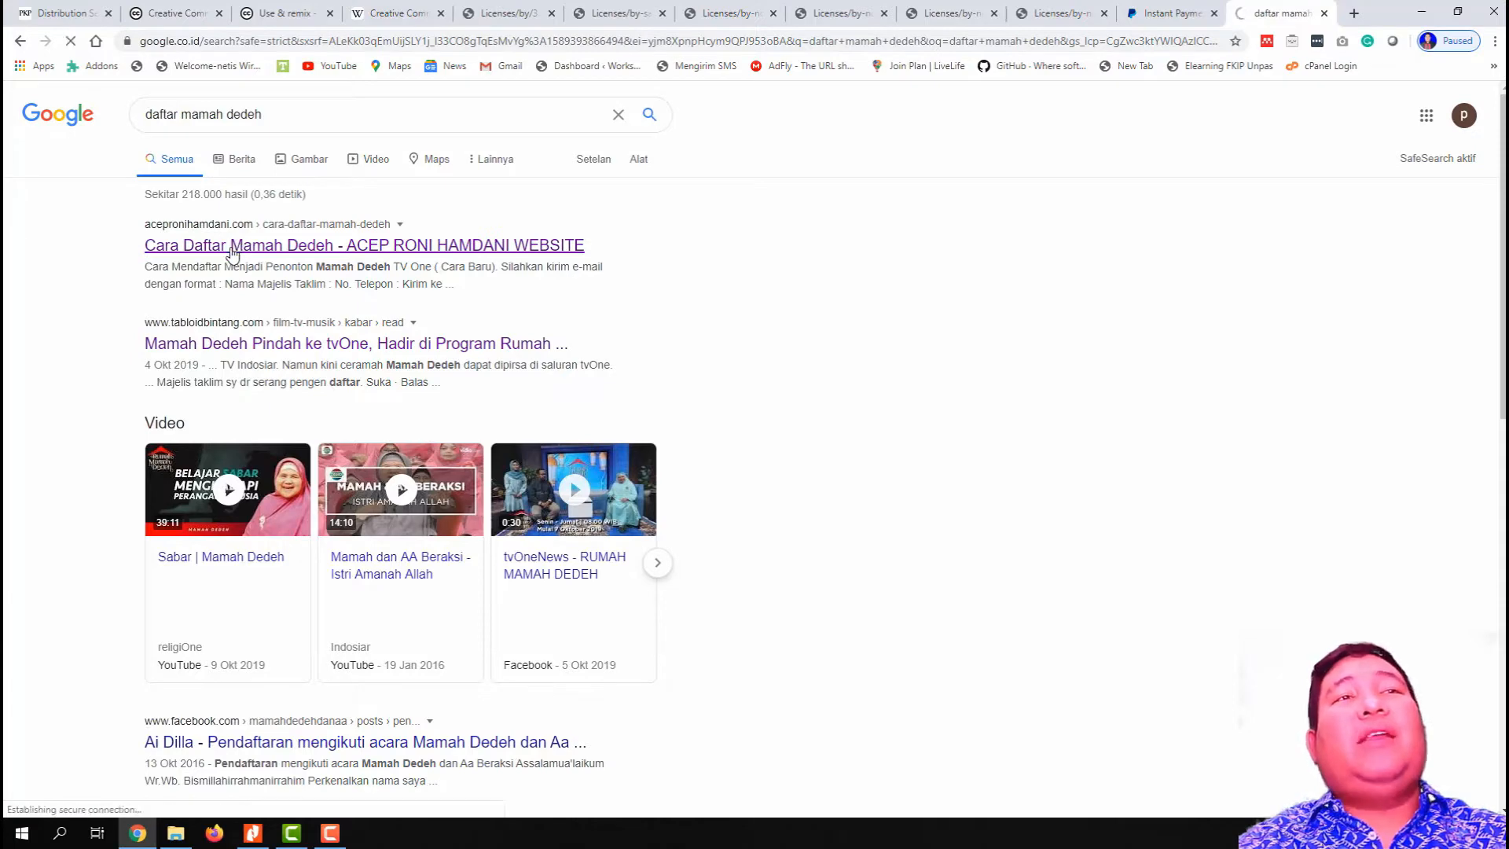
left_click(236, 248)
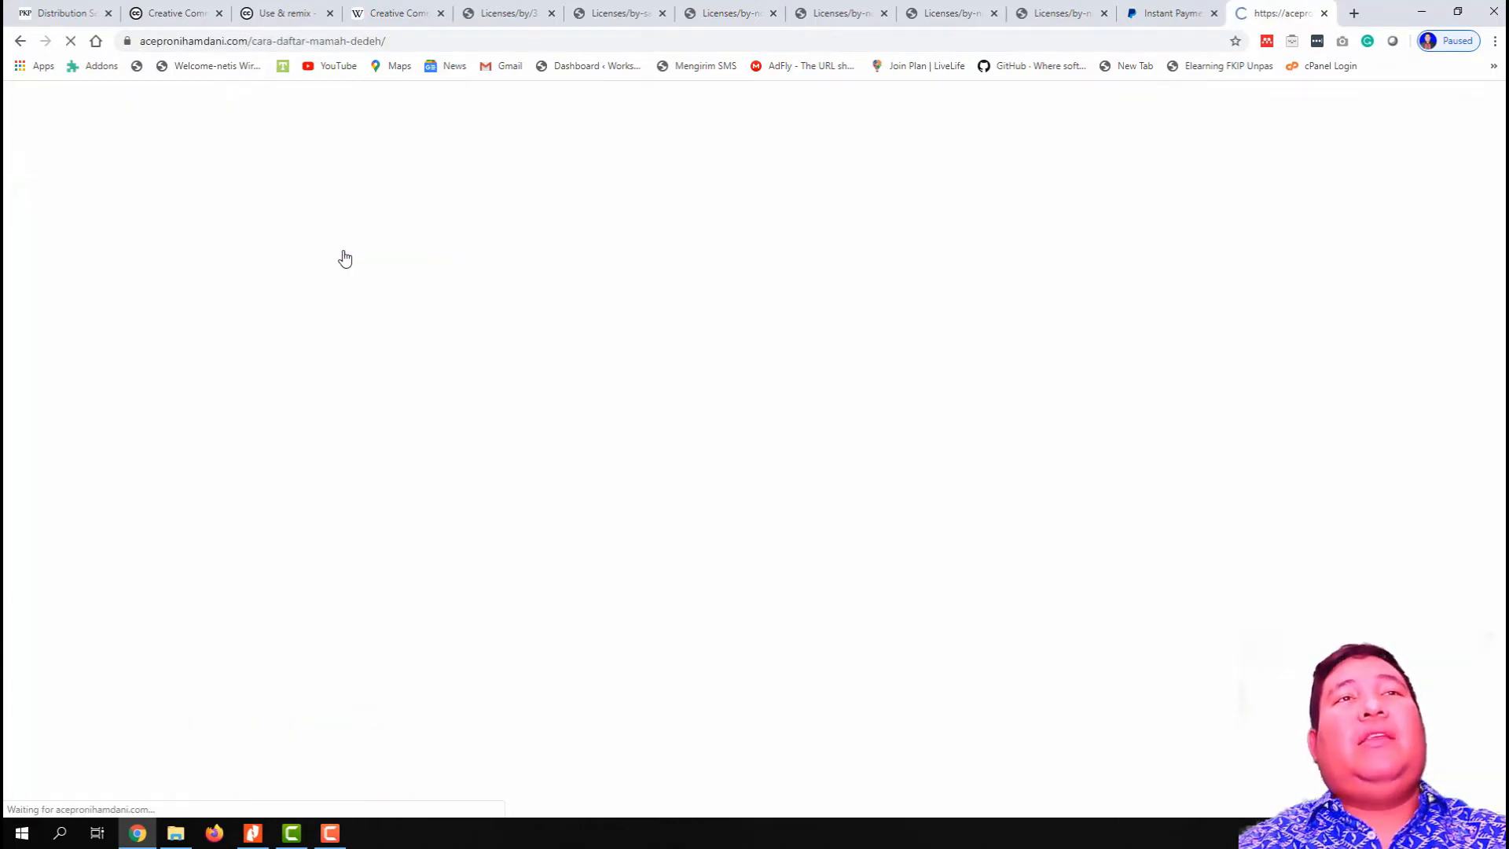
- Examine the article's heading and text on the "Cara Daftar Mamah Dedeh" page
scroll(625, 320, "down", 5)
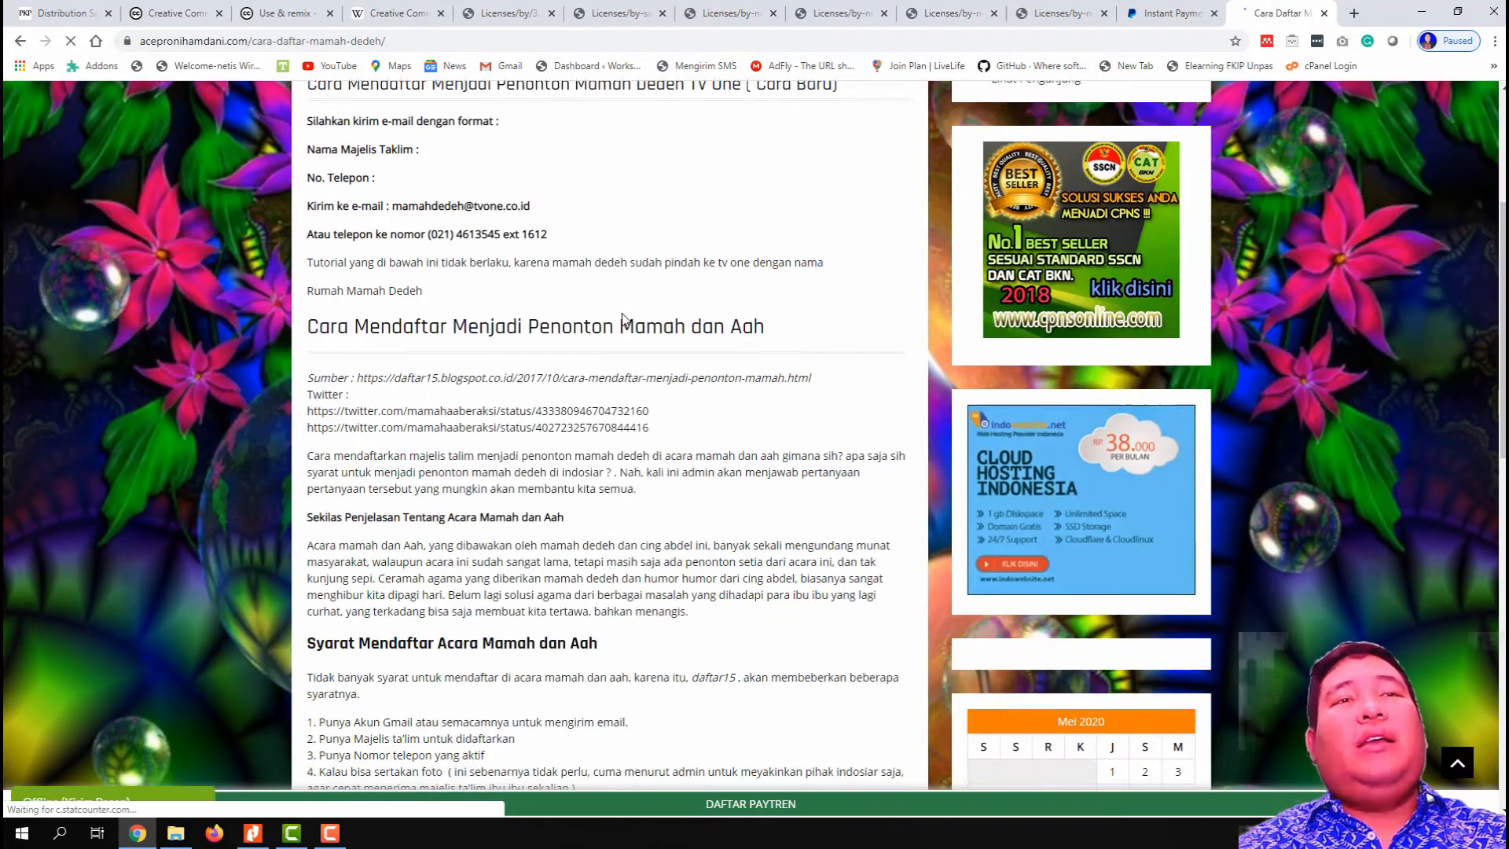
scroll(625, 320, "up", 3)
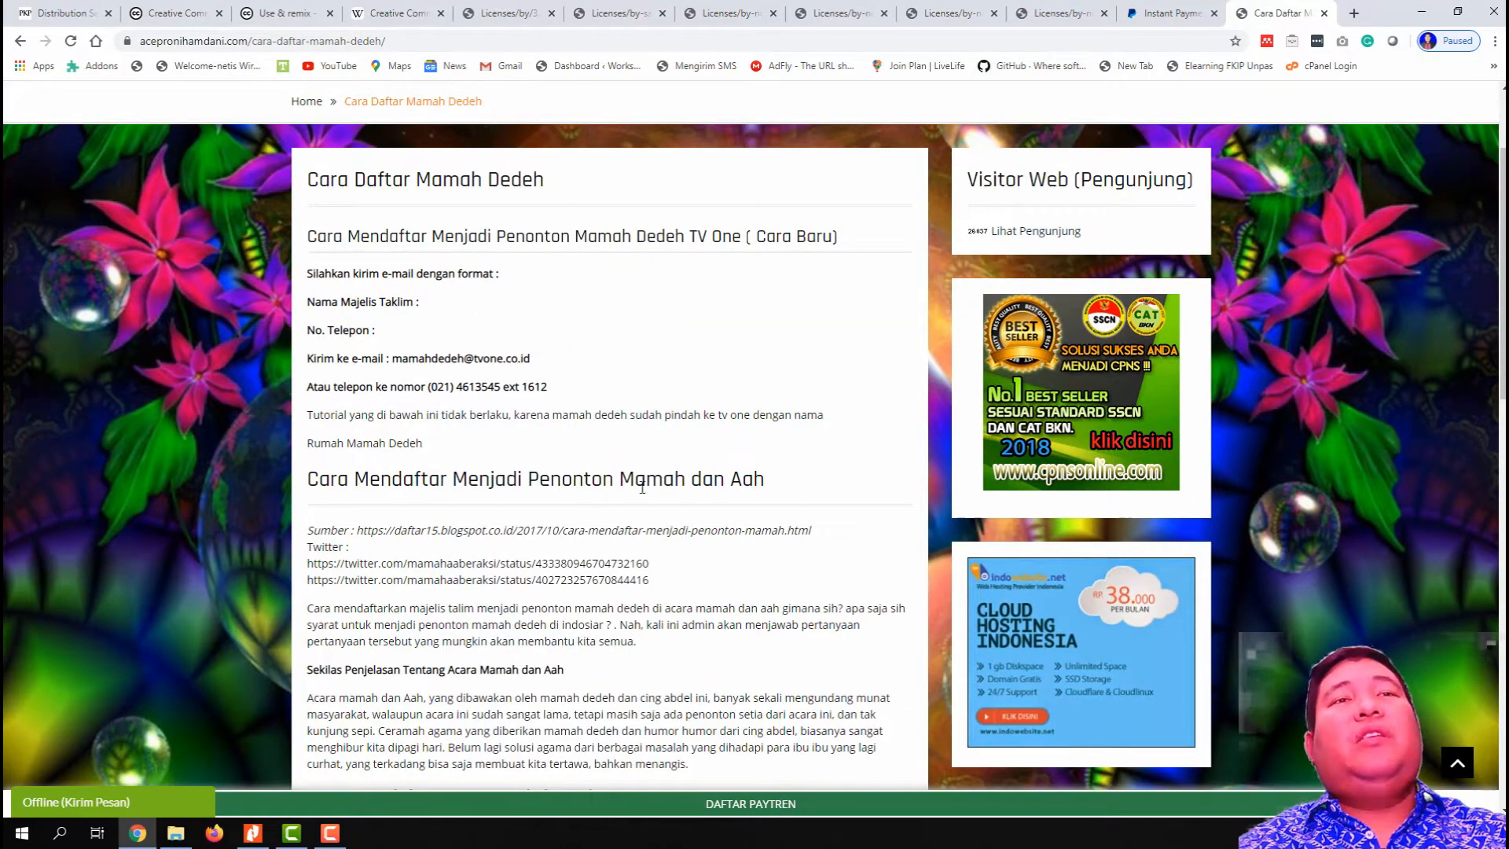
scroll(438, 345, "up", 2)
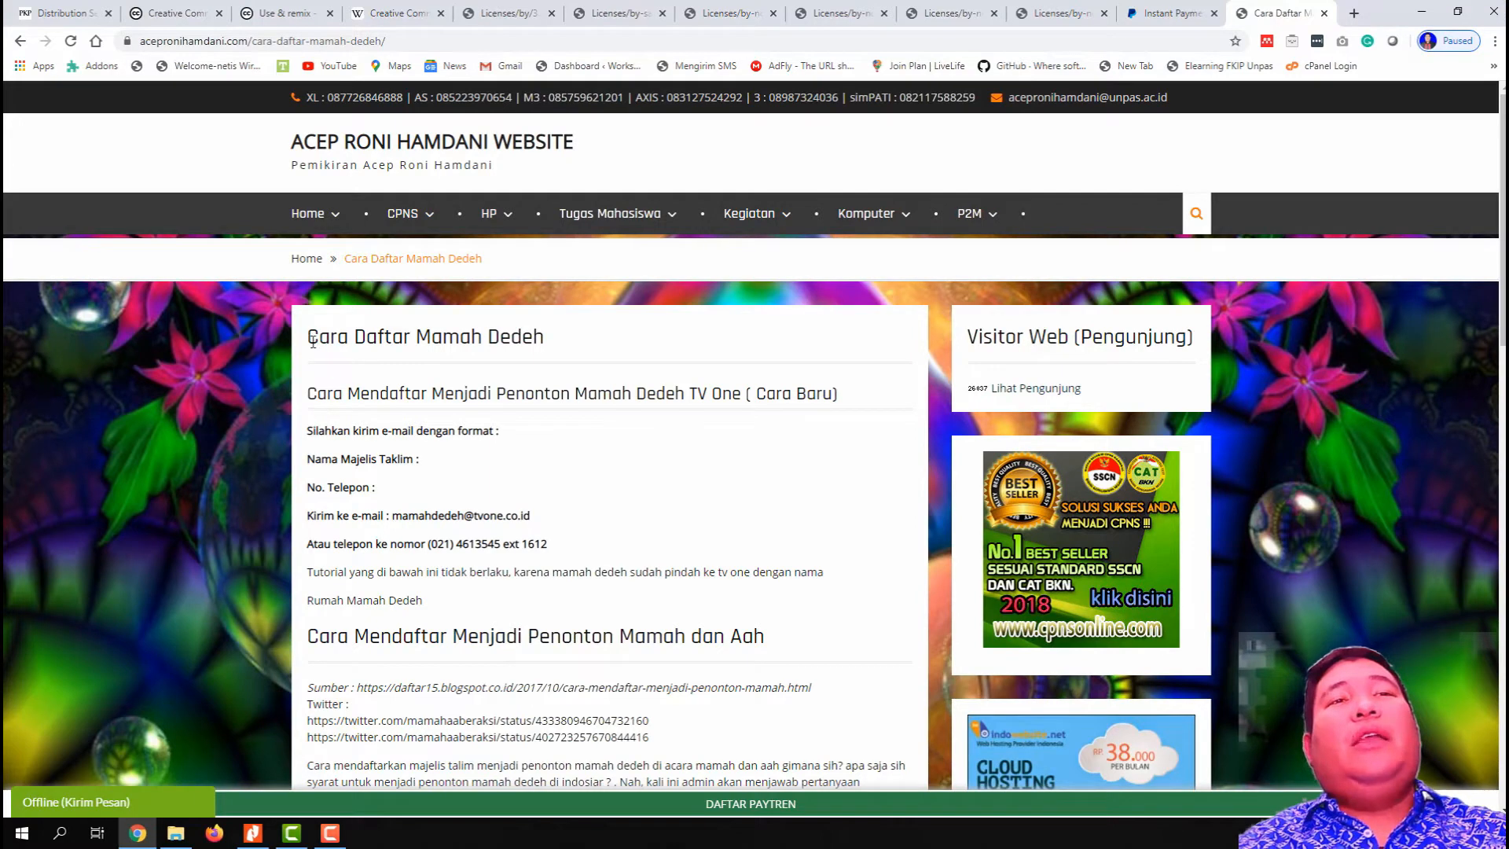
left_click_drag(309, 337, 563, 360)
left_click(635, 472)
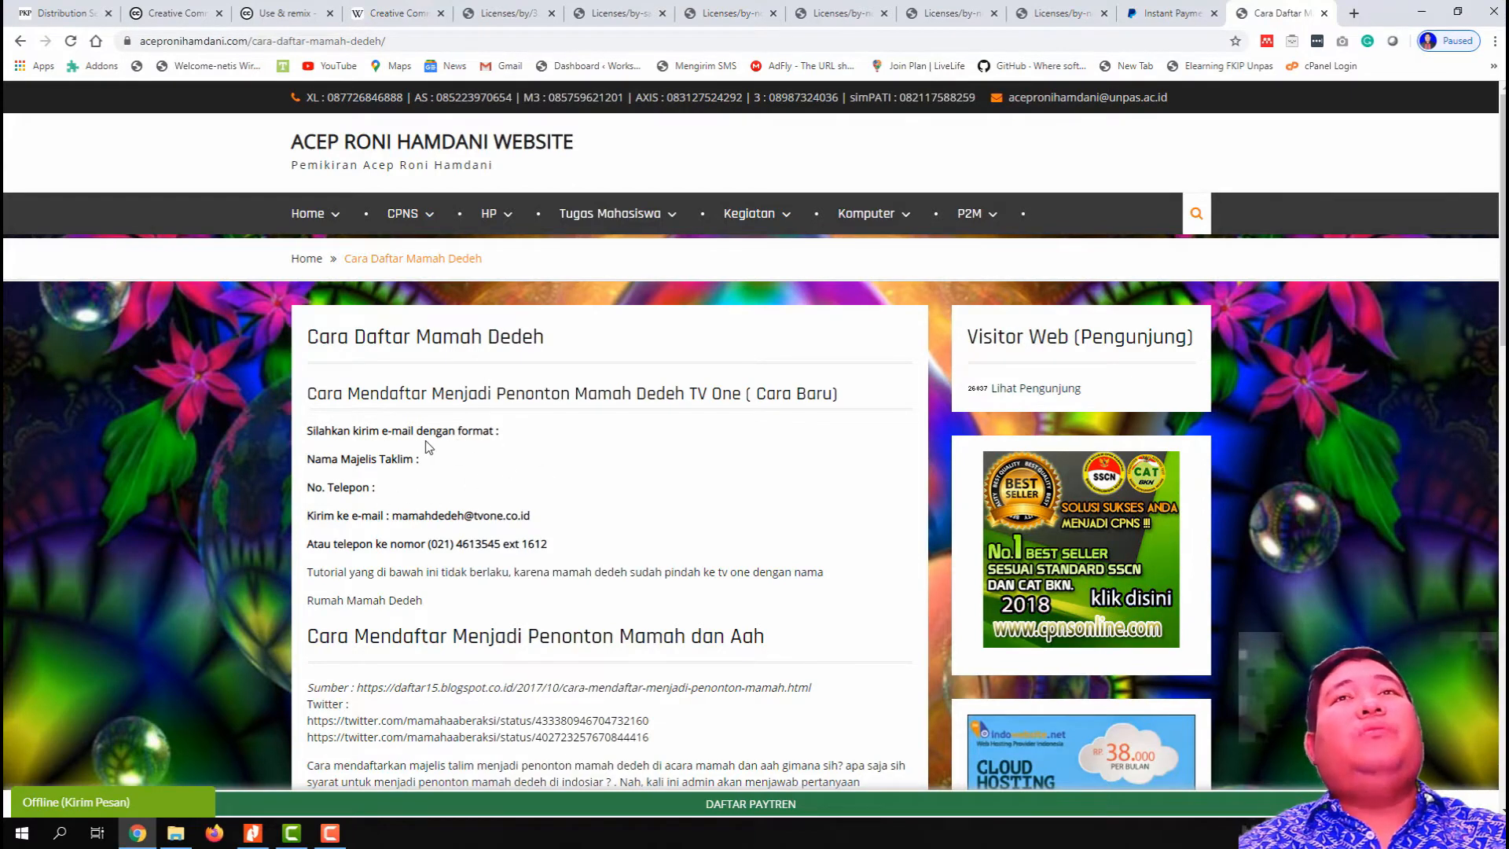
- Return to the journal's indexing settings, add the custom tag "#Jurnal Lingkungan" and save them
left_click(59, 12)
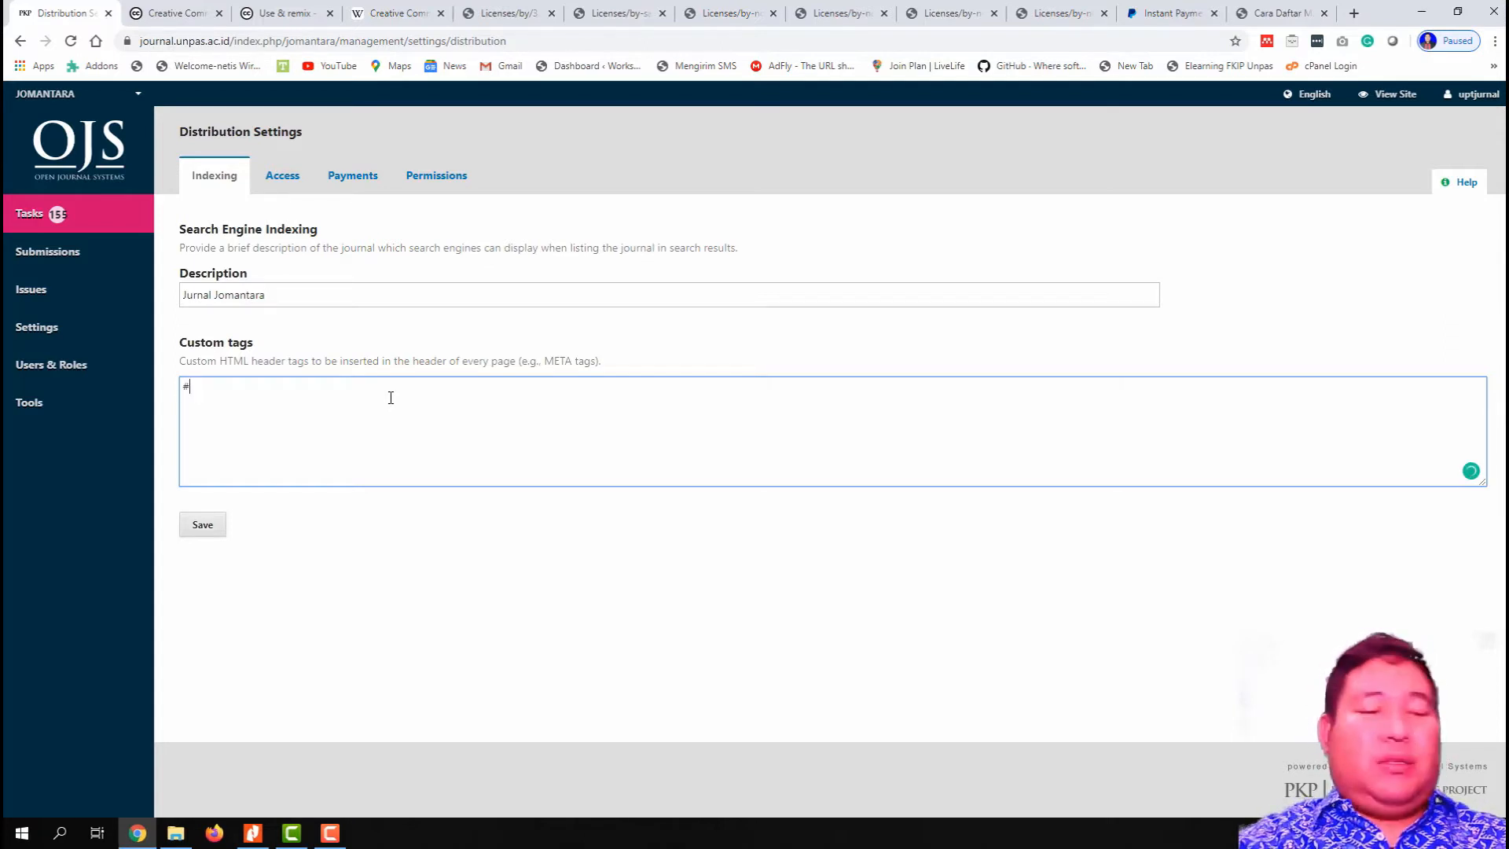
type("Jur")
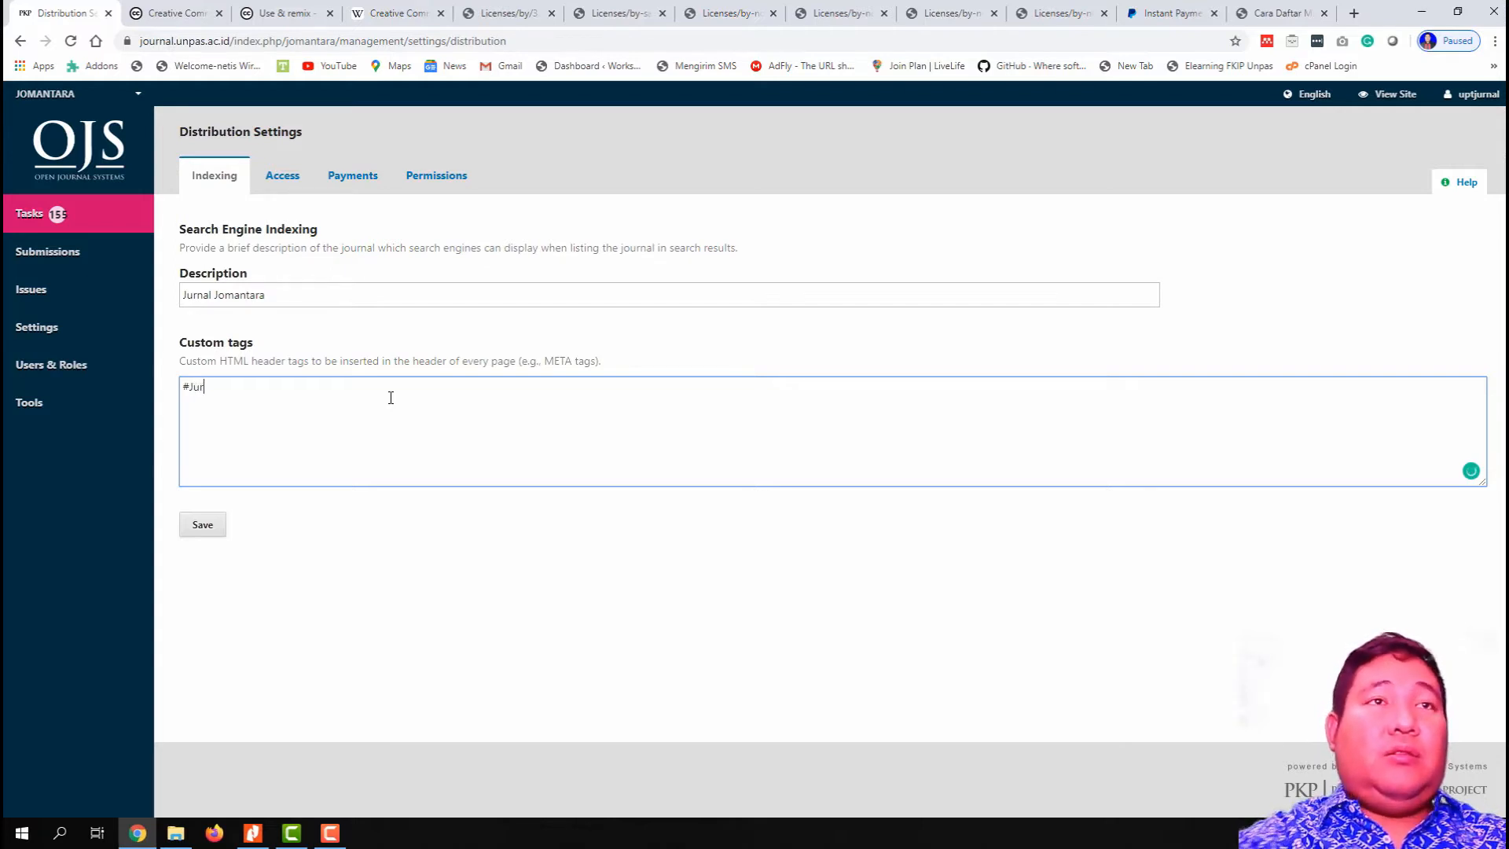
type("nalk Lingkungan")
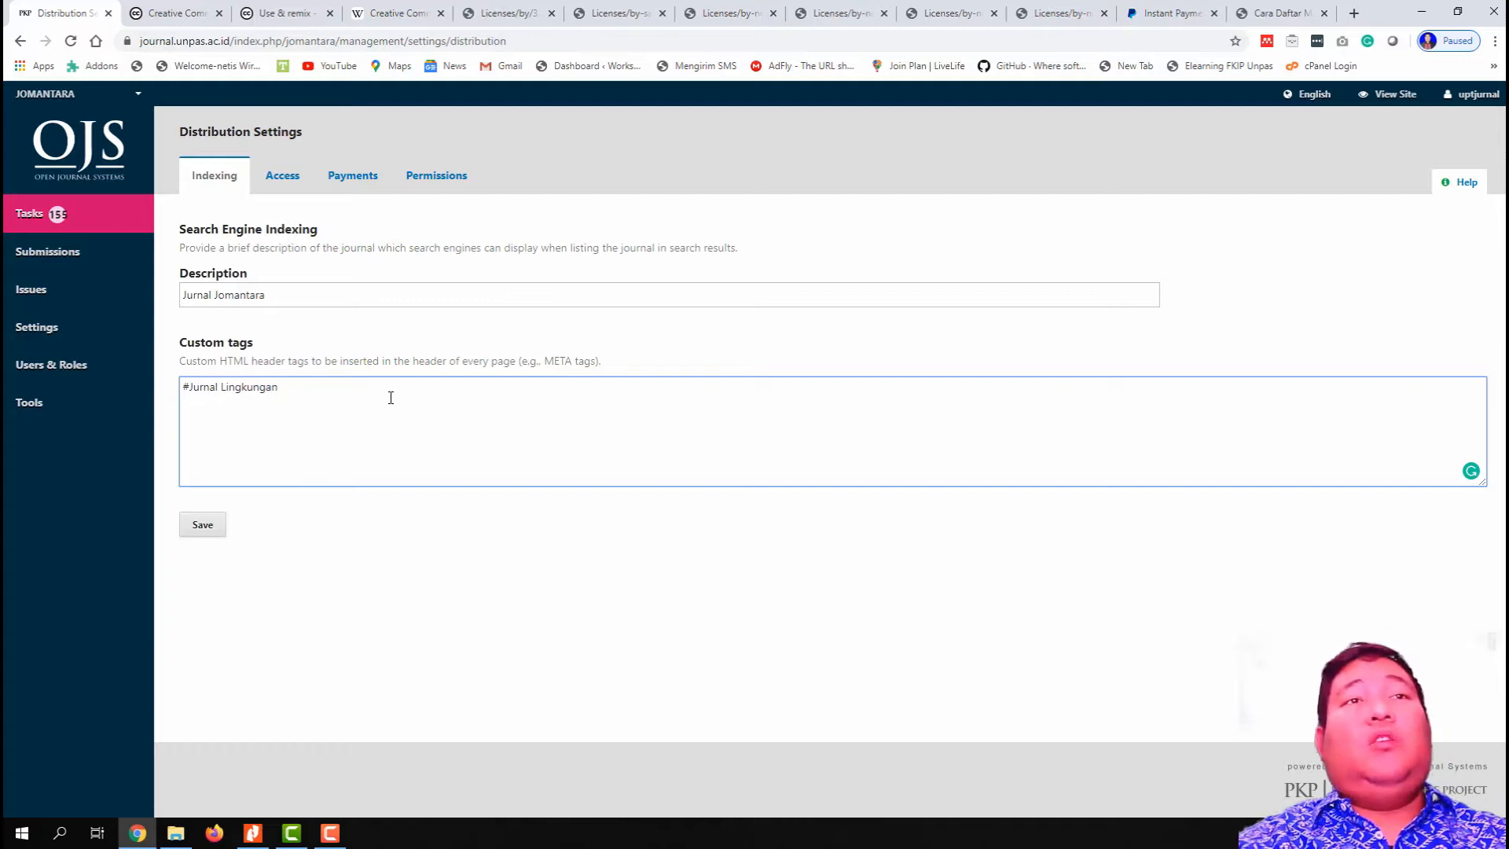
left_click(206, 525)
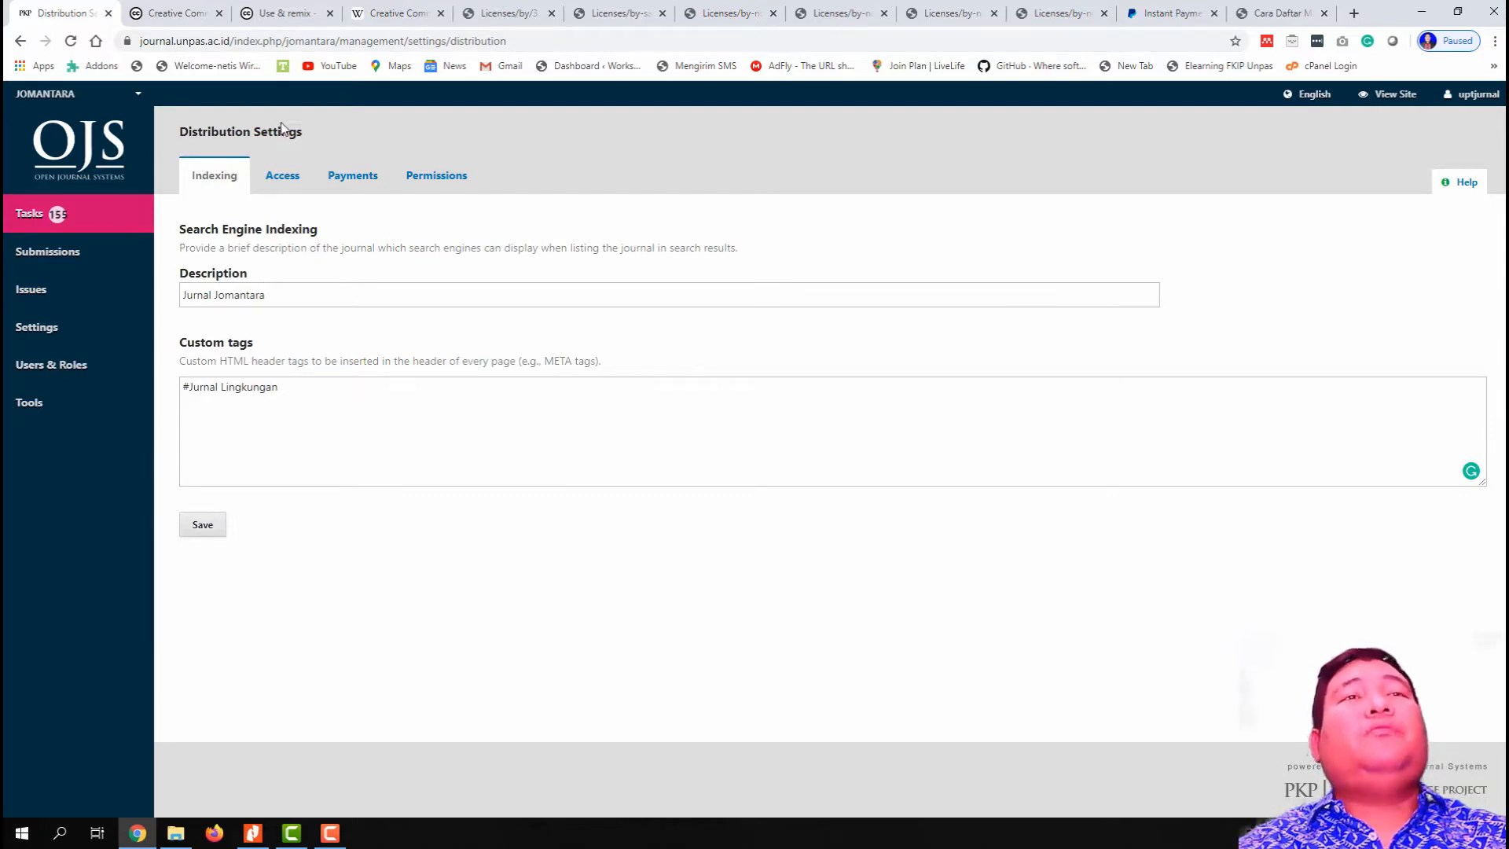
- Set the journal's content access to open access and save the access settings
left_click(282, 177)
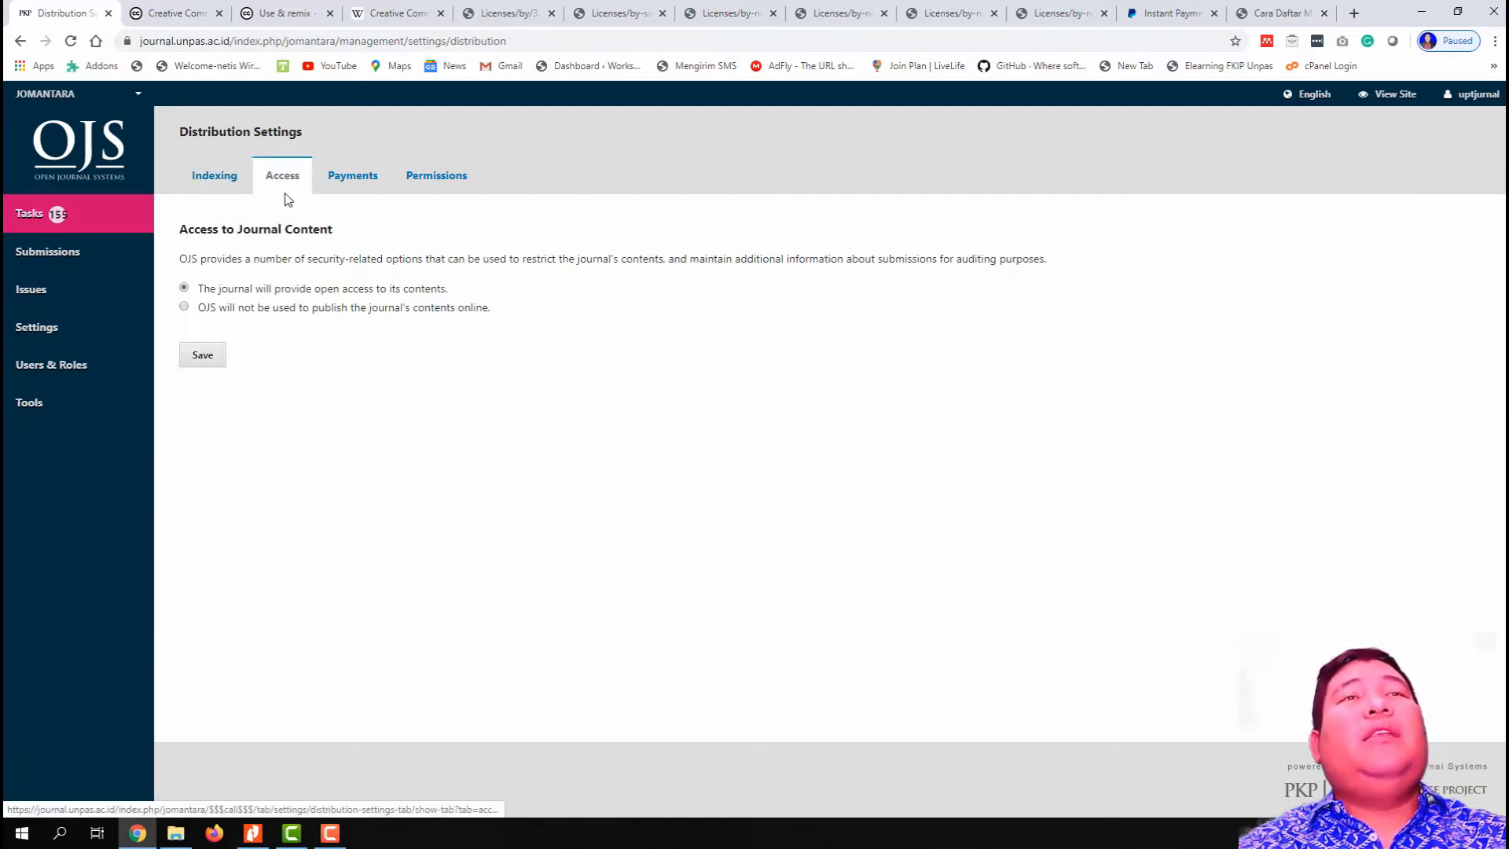
left_click(353, 312)
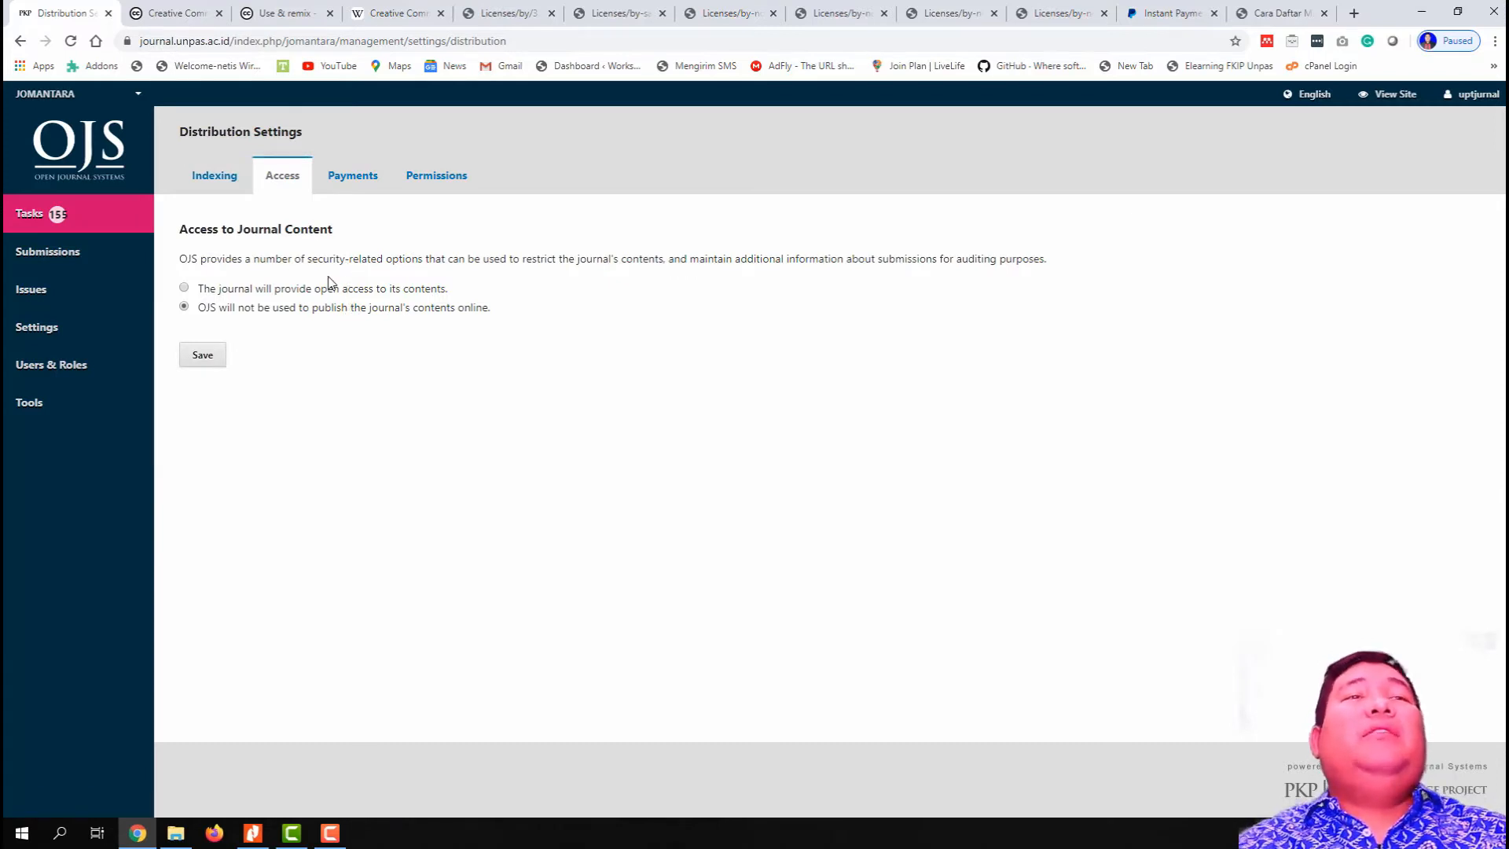
left_click(330, 290)
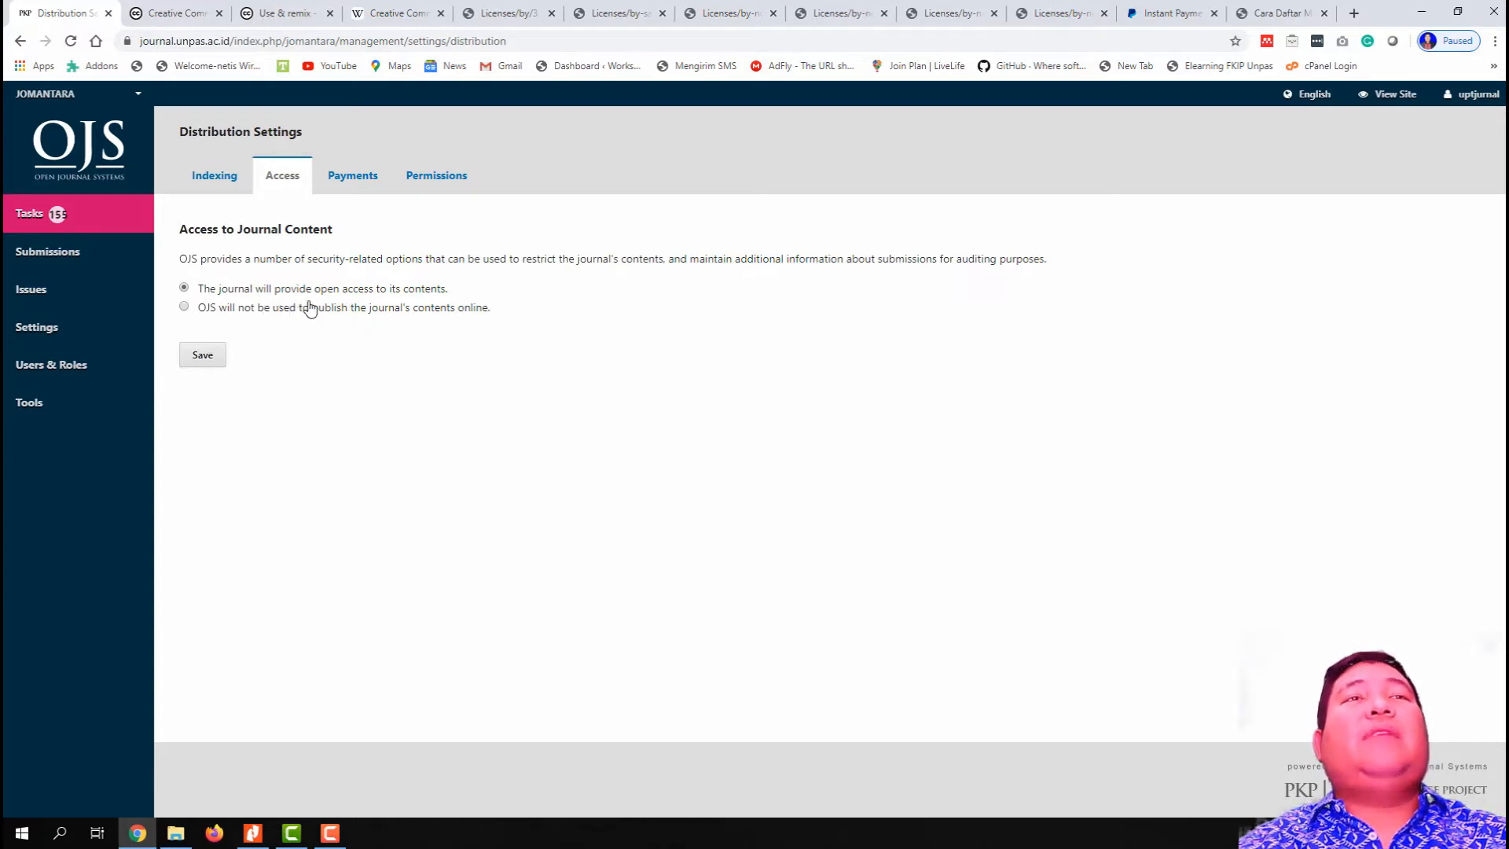
left_click(209, 354)
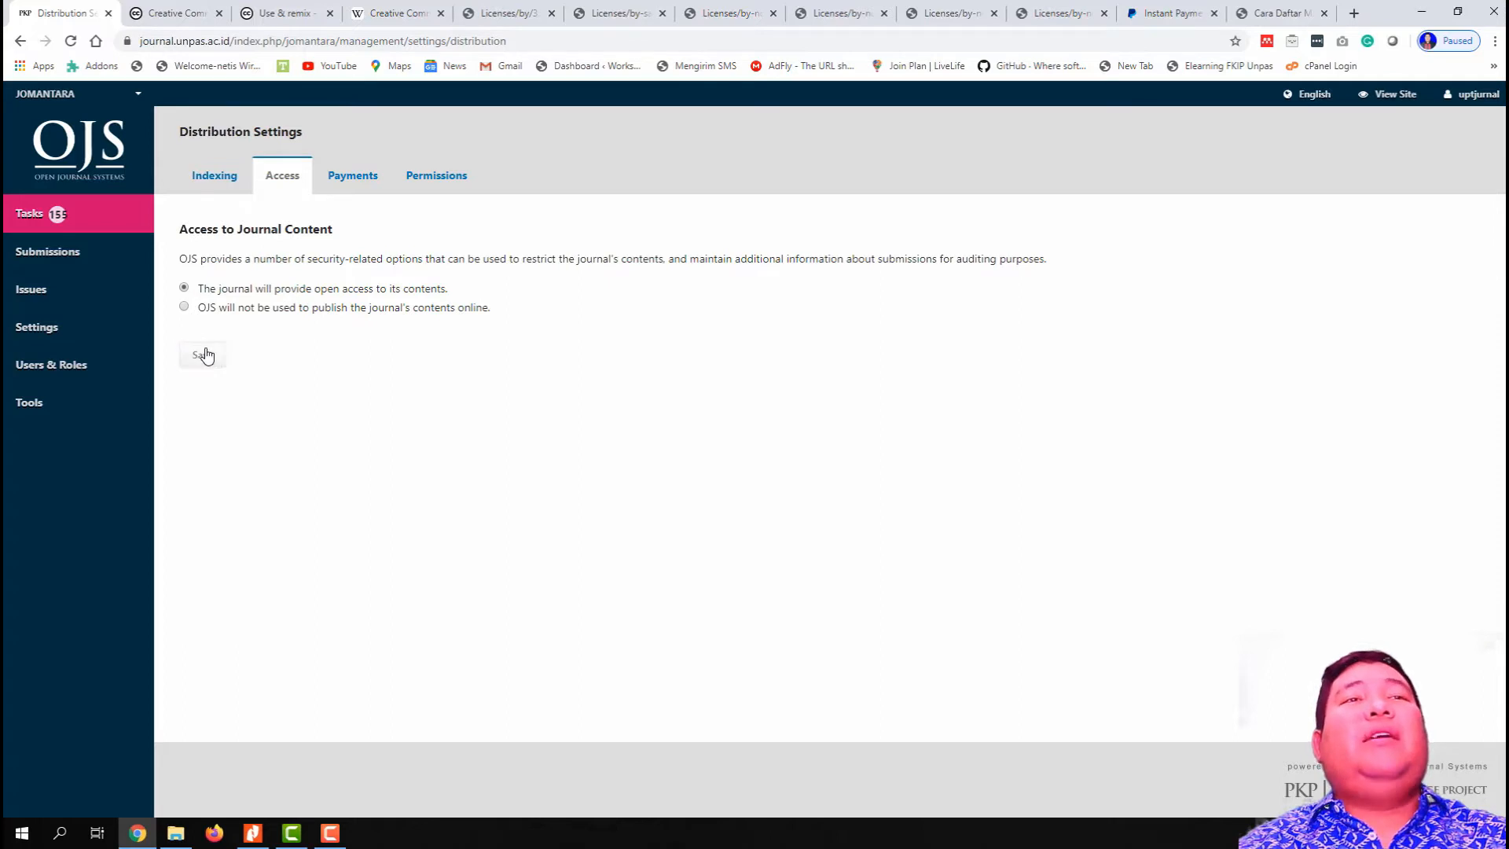
- Set the journal's payment currency to Rupiah
left_click(360, 181)
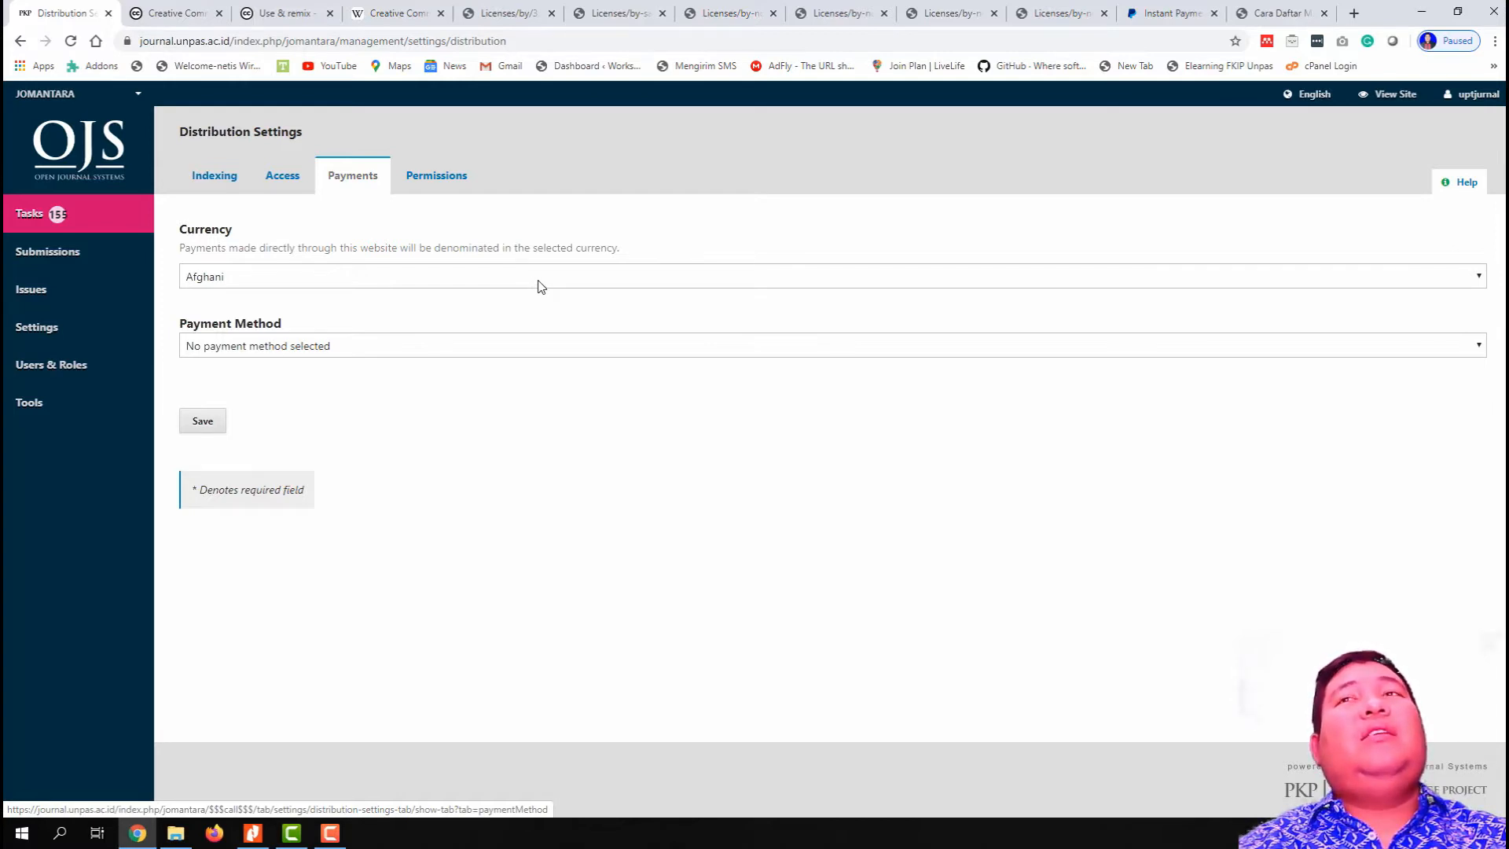
left_click(540, 287)
left_click(539, 283)
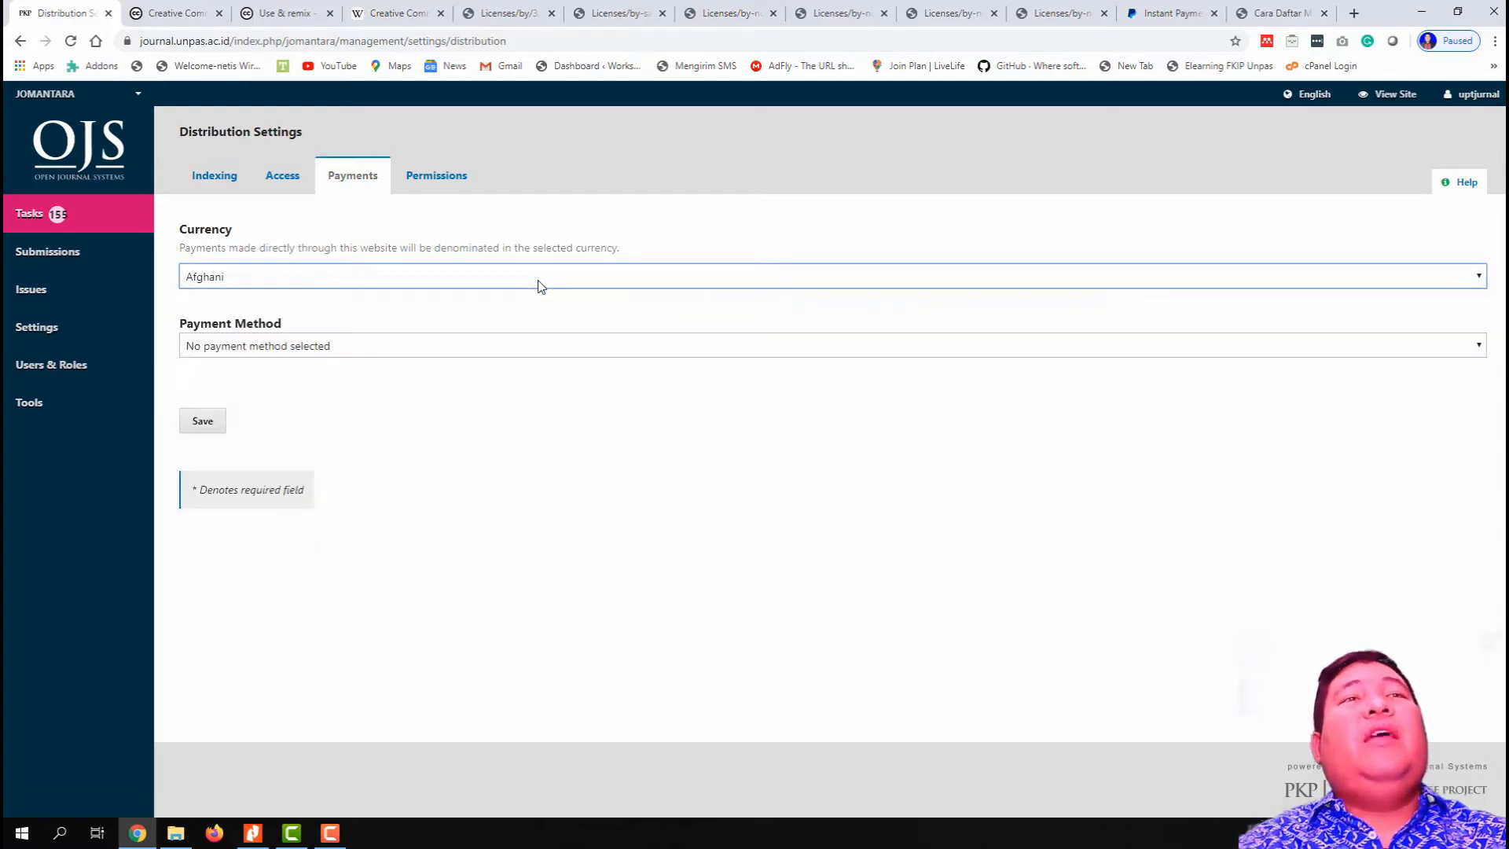
left_click(553, 276)
scroll(629, 408, "down", 15)
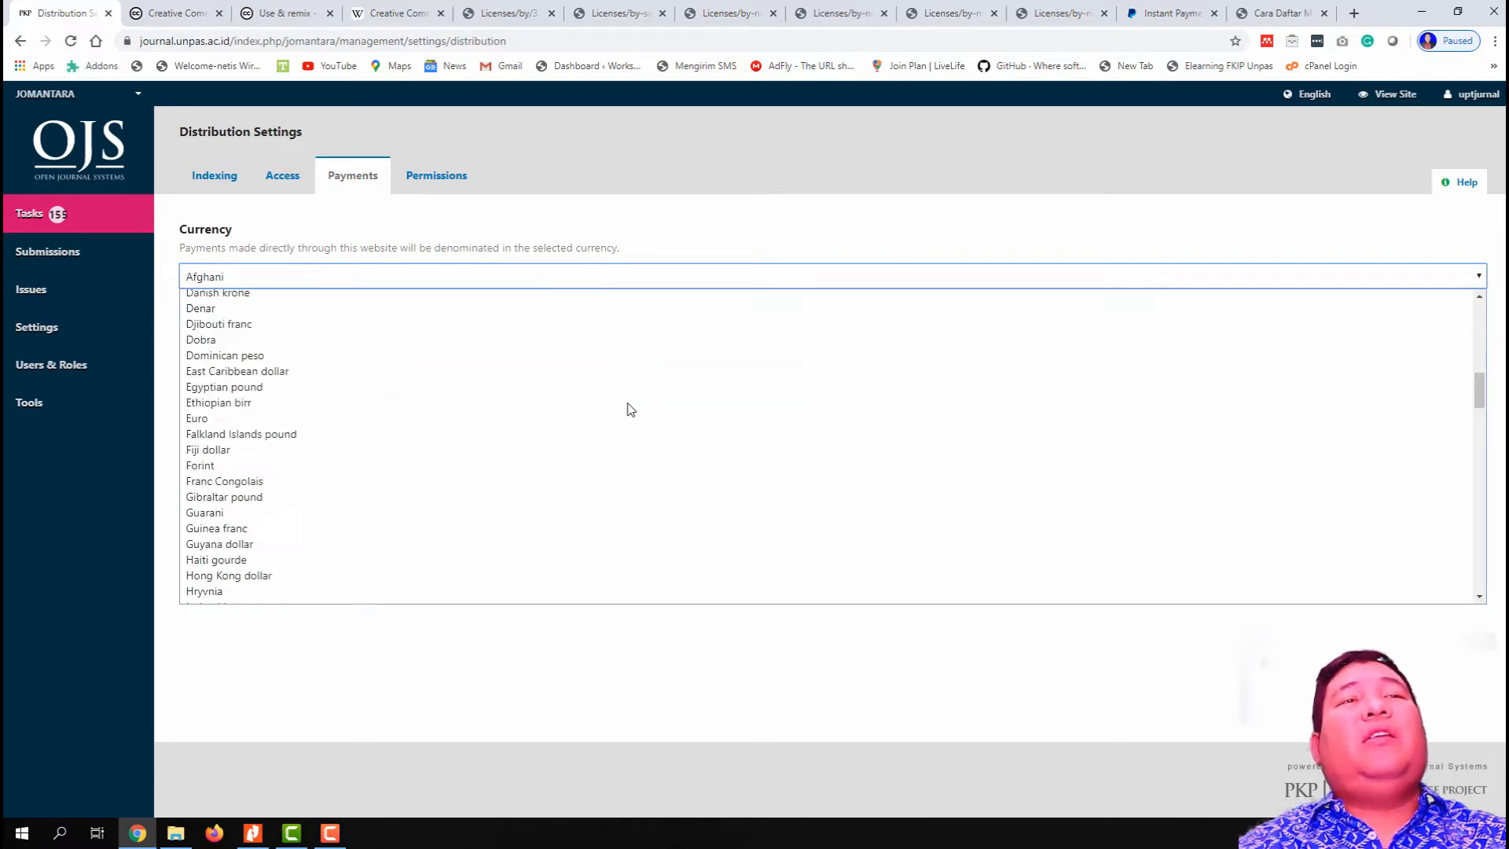
scroll(643, 414, "down", 17)
scroll(597, 401, "up", 7)
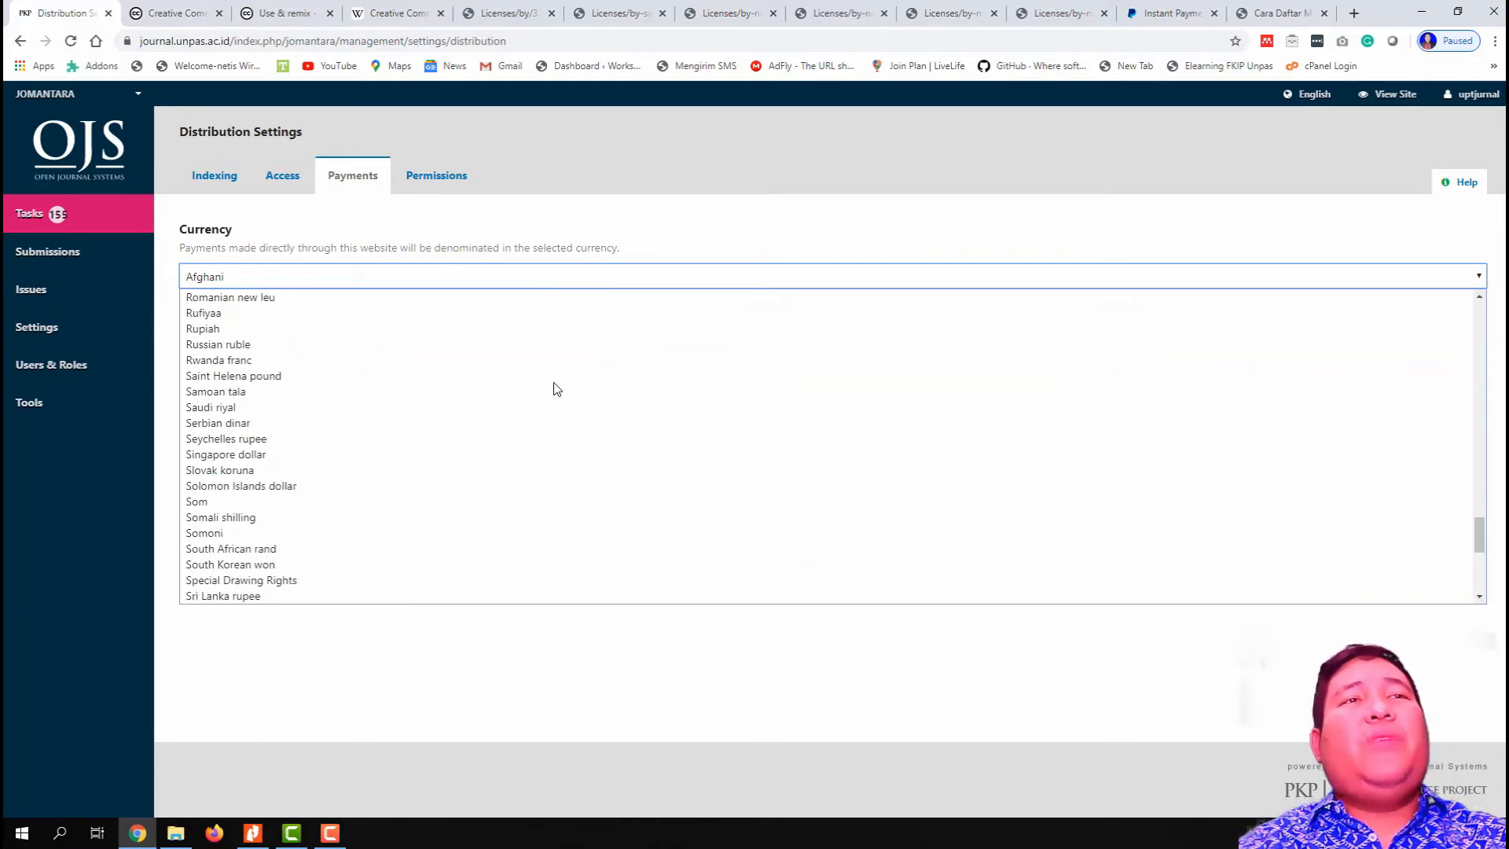
left_click(356, 330)
left_click(348, 278)
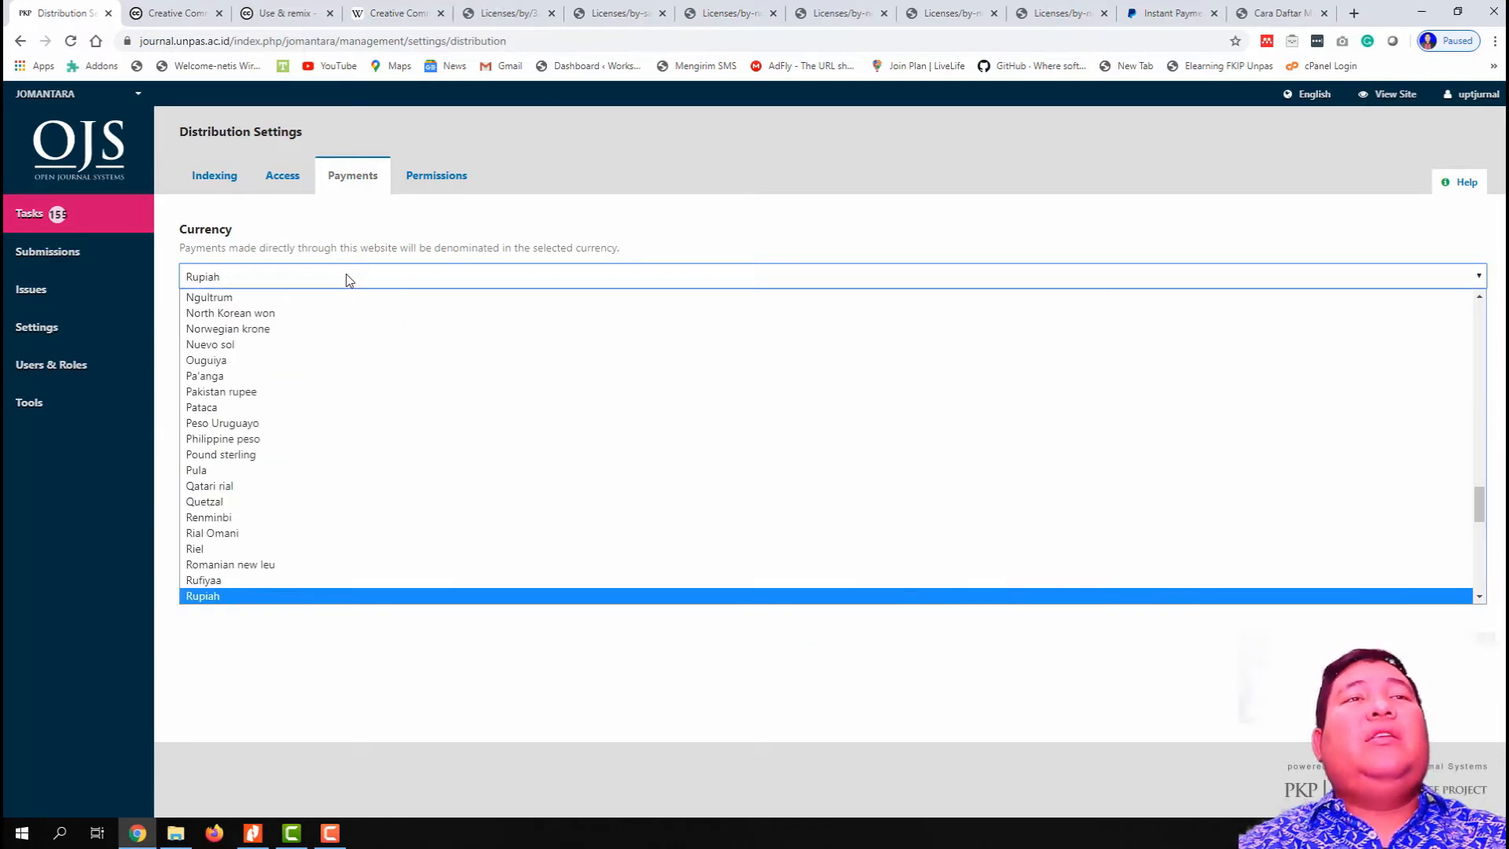
left_click(349, 278)
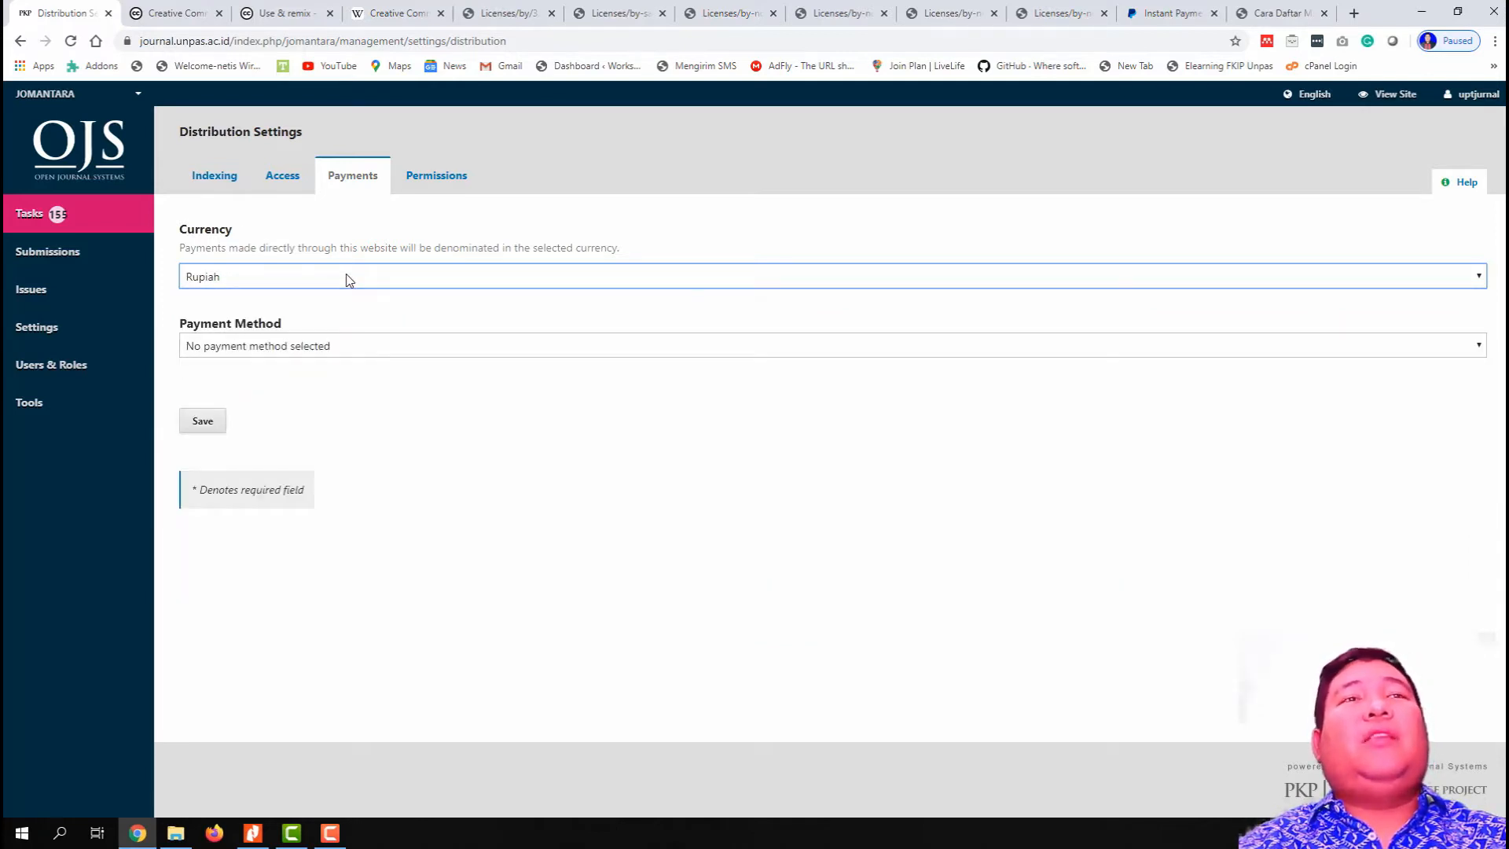
left_click(341, 280)
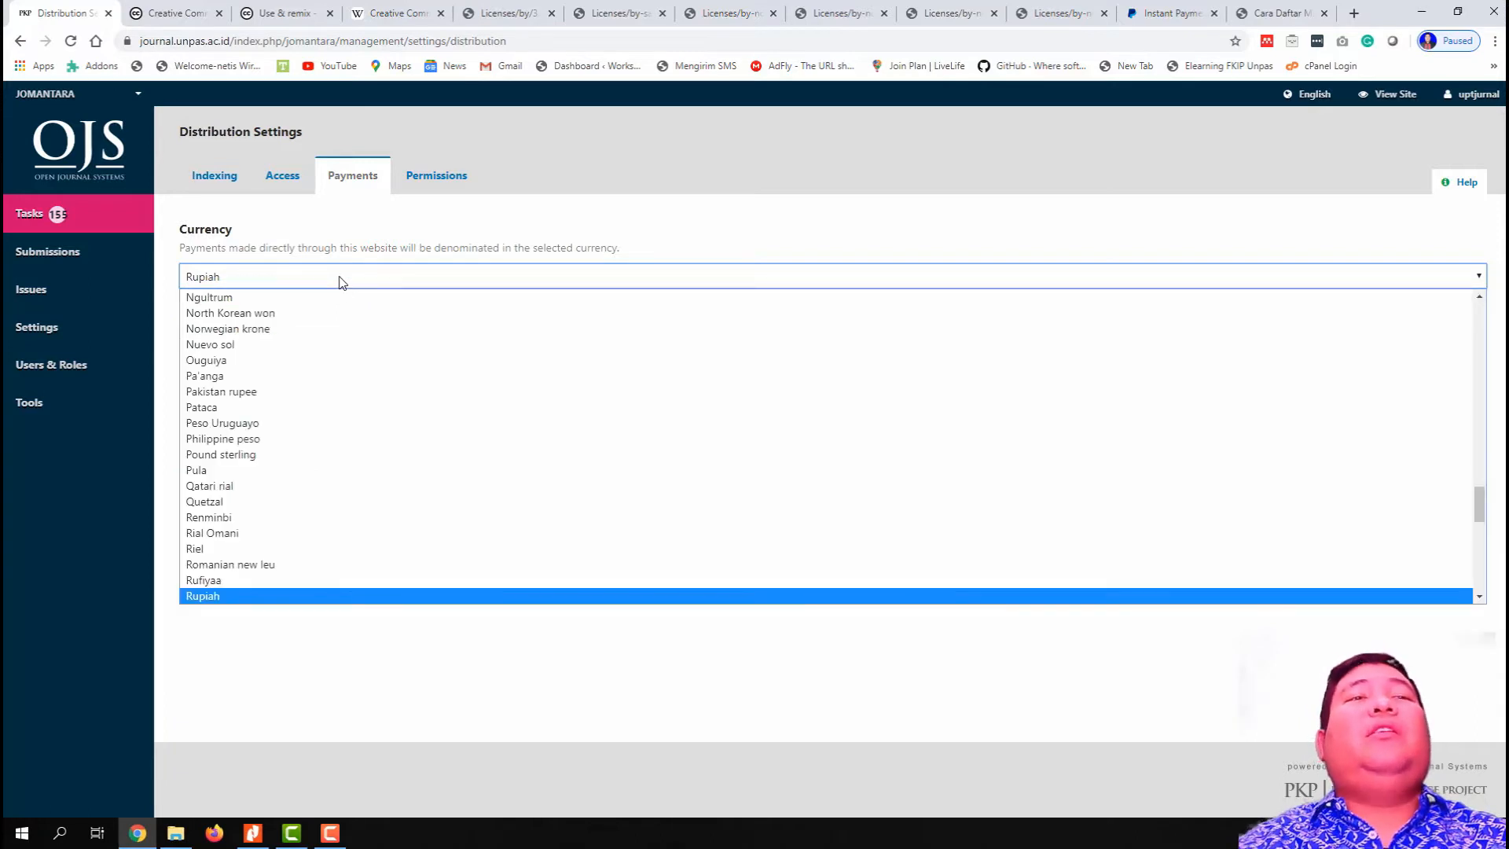
left_click(342, 280)
- Choose Manual Fee Payment as the payment method and begin editing the empty payment instructions
left_click(344, 353)
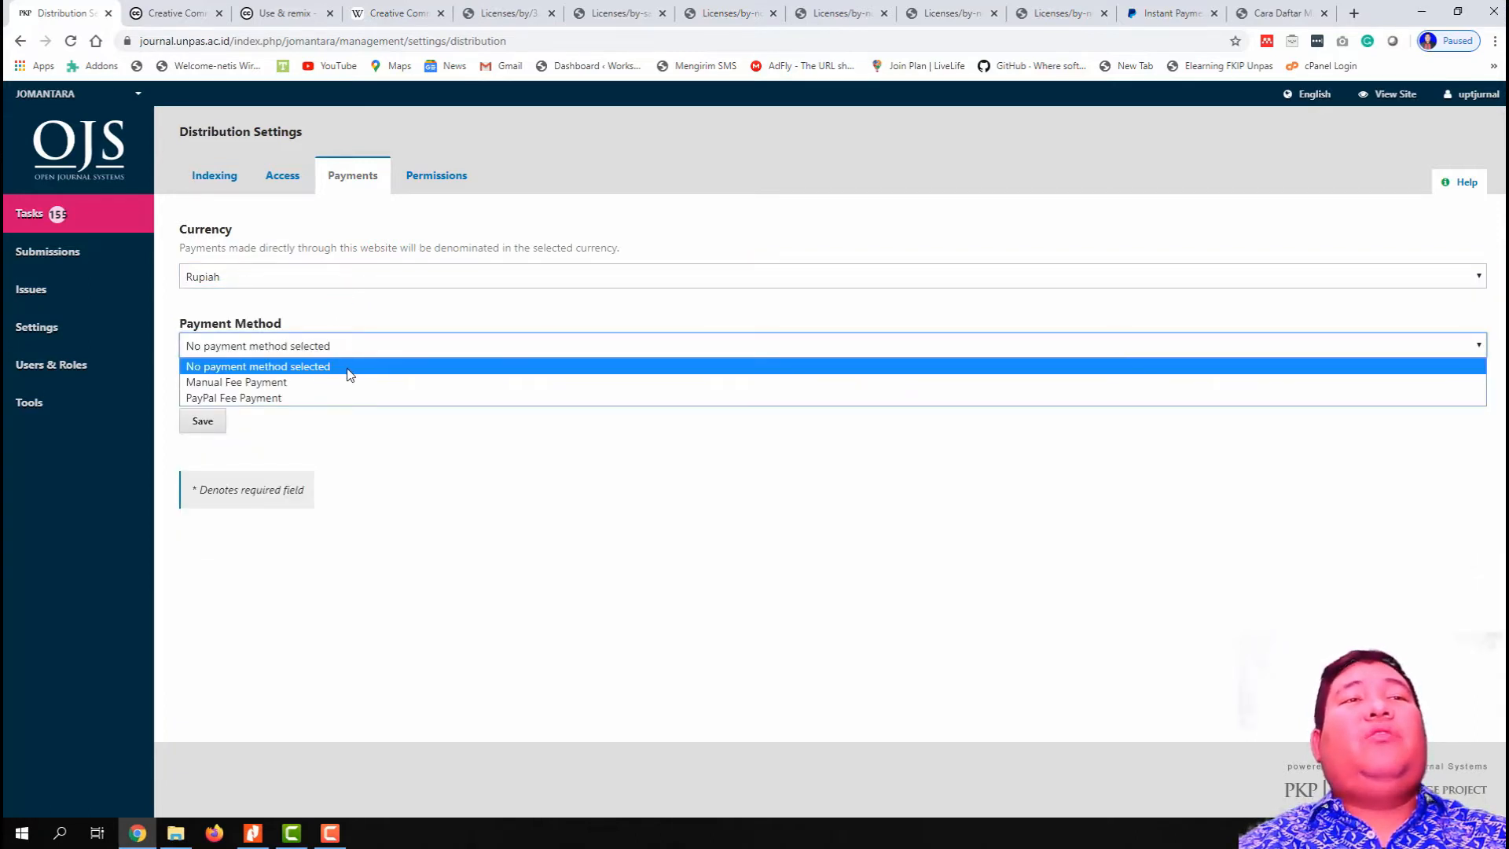
left_click(350, 382)
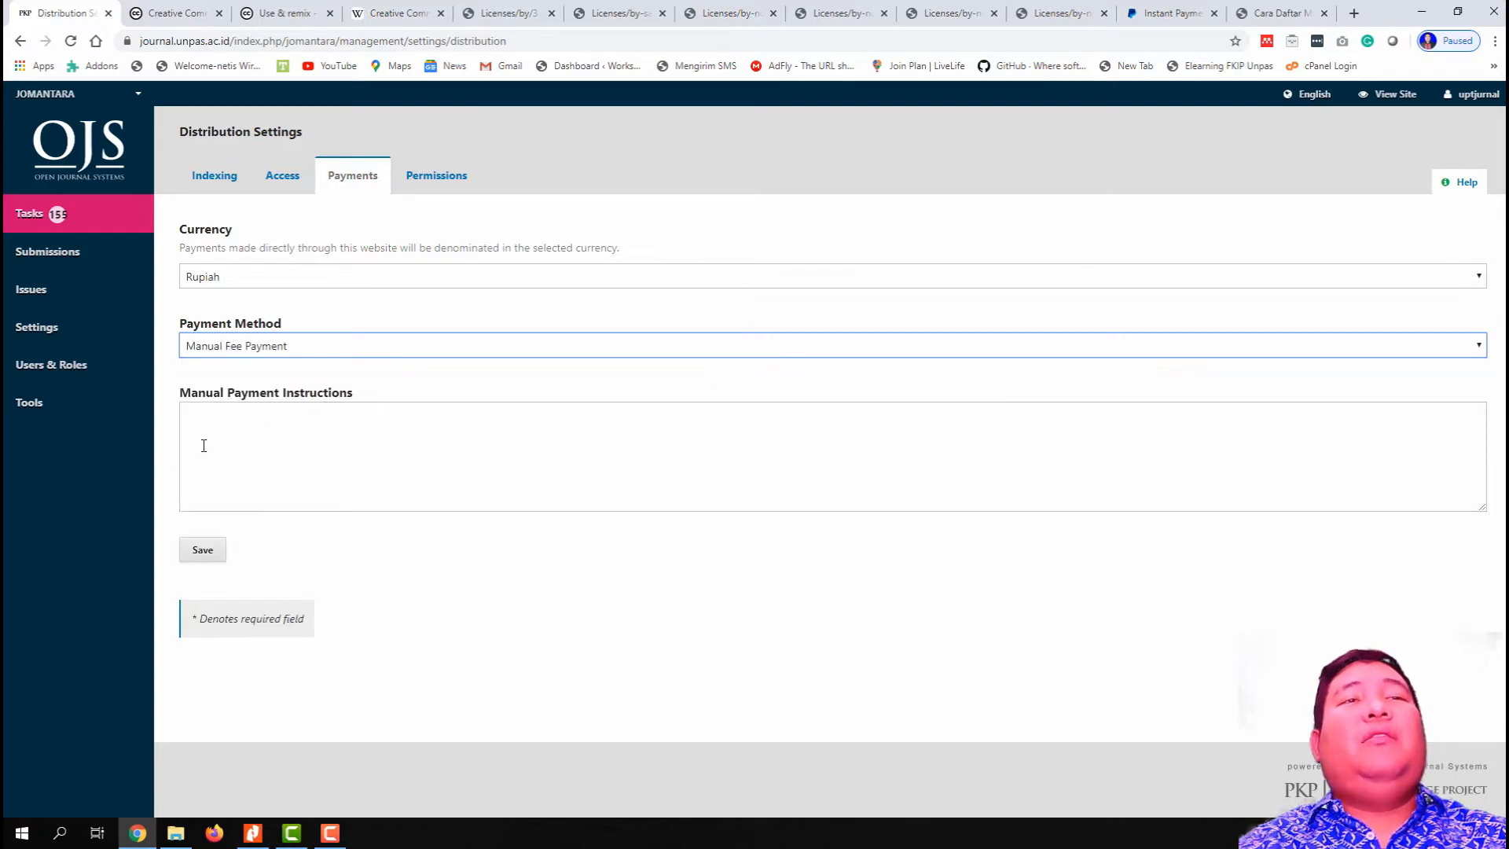
left_click(190, 414)
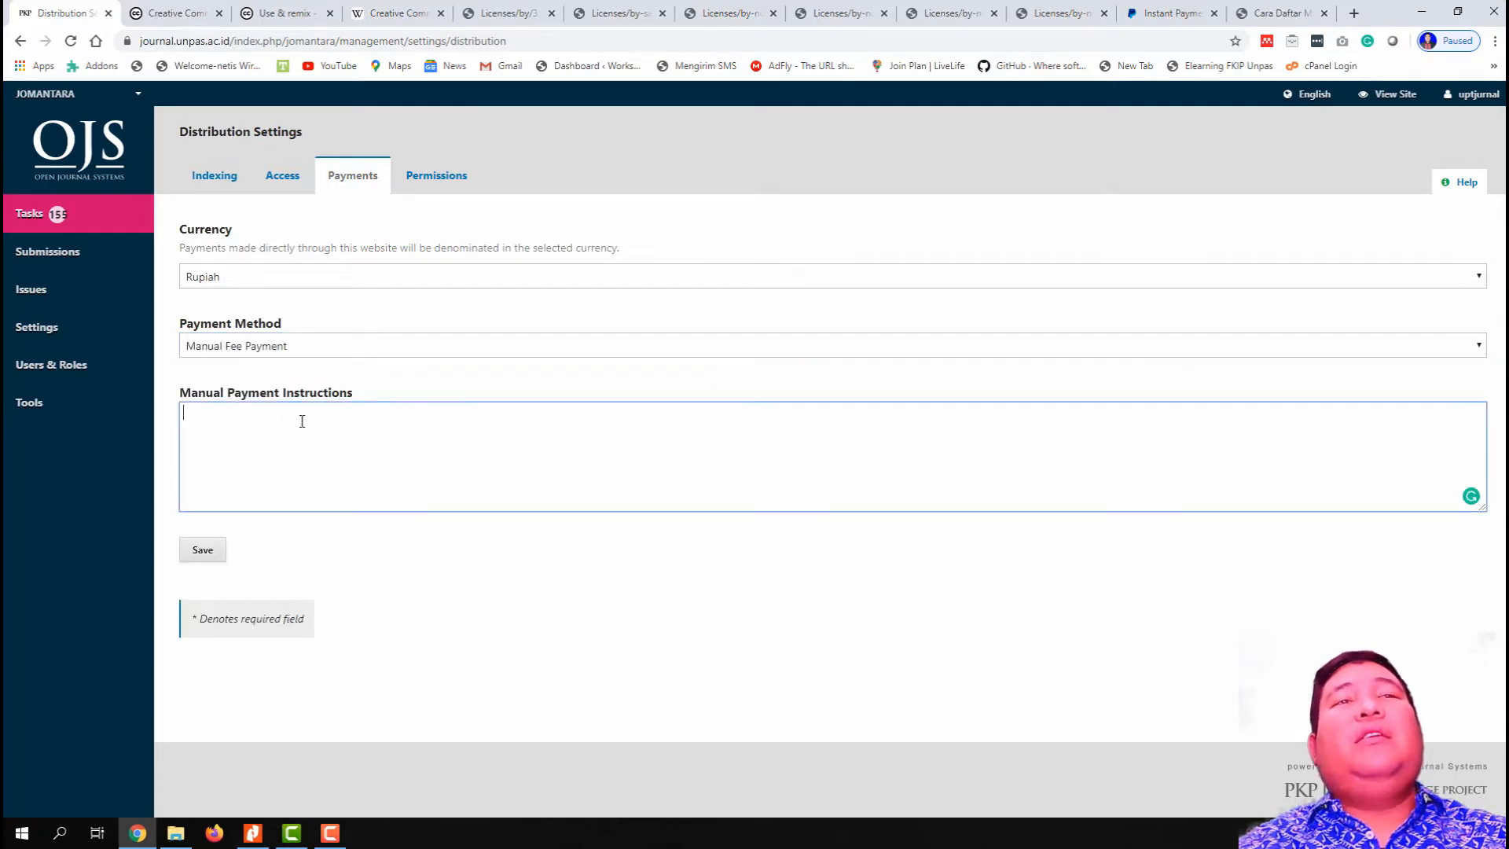
- Switch the payment method to PayPal Fee Payment and go through its empty IPN URL and seller account fields
left_click(410, 345)
left_click(415, 398)
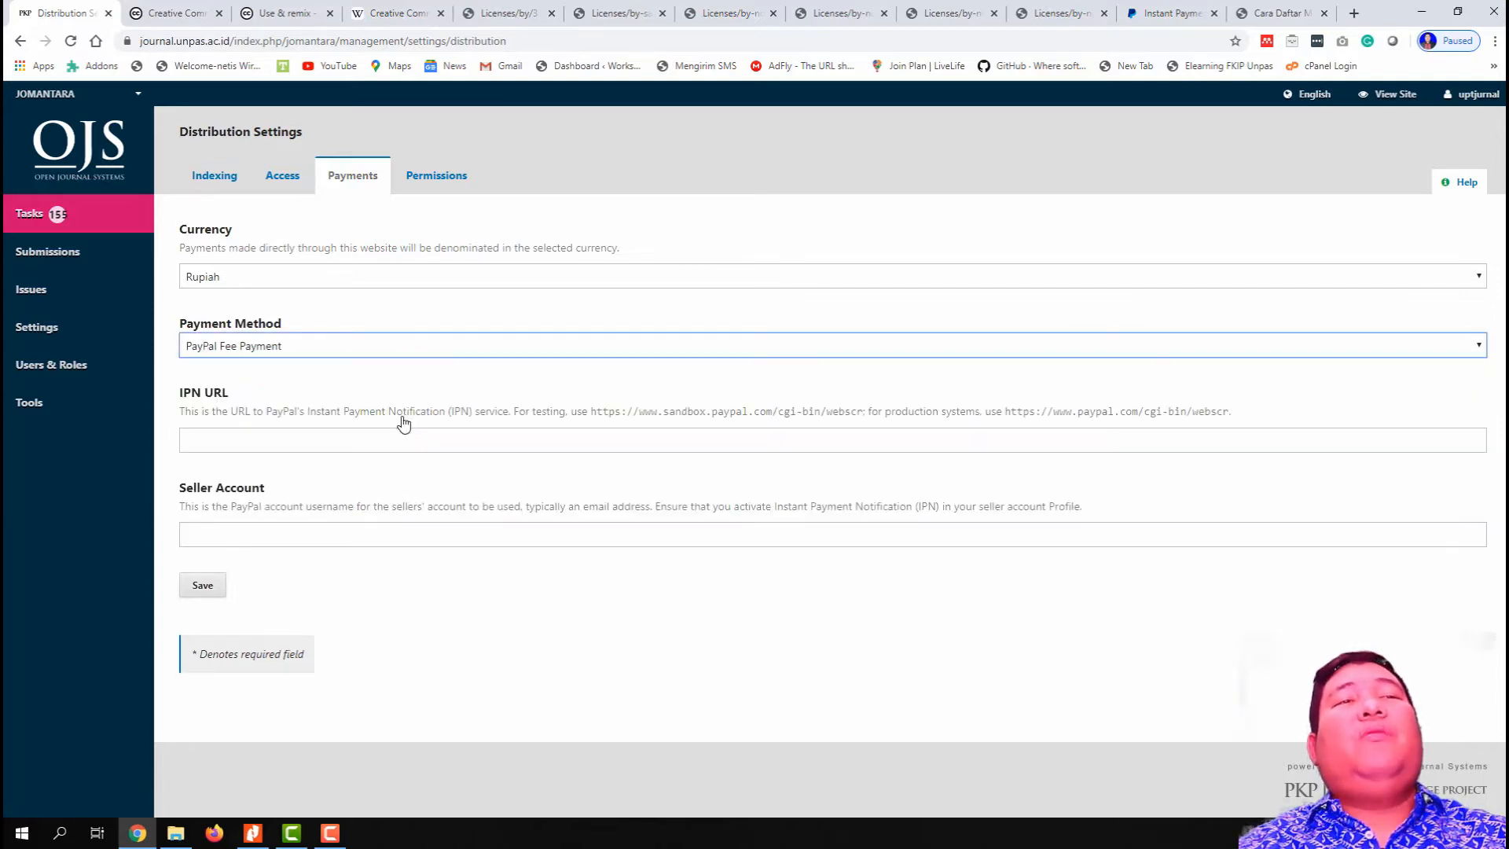
left_click(349, 444)
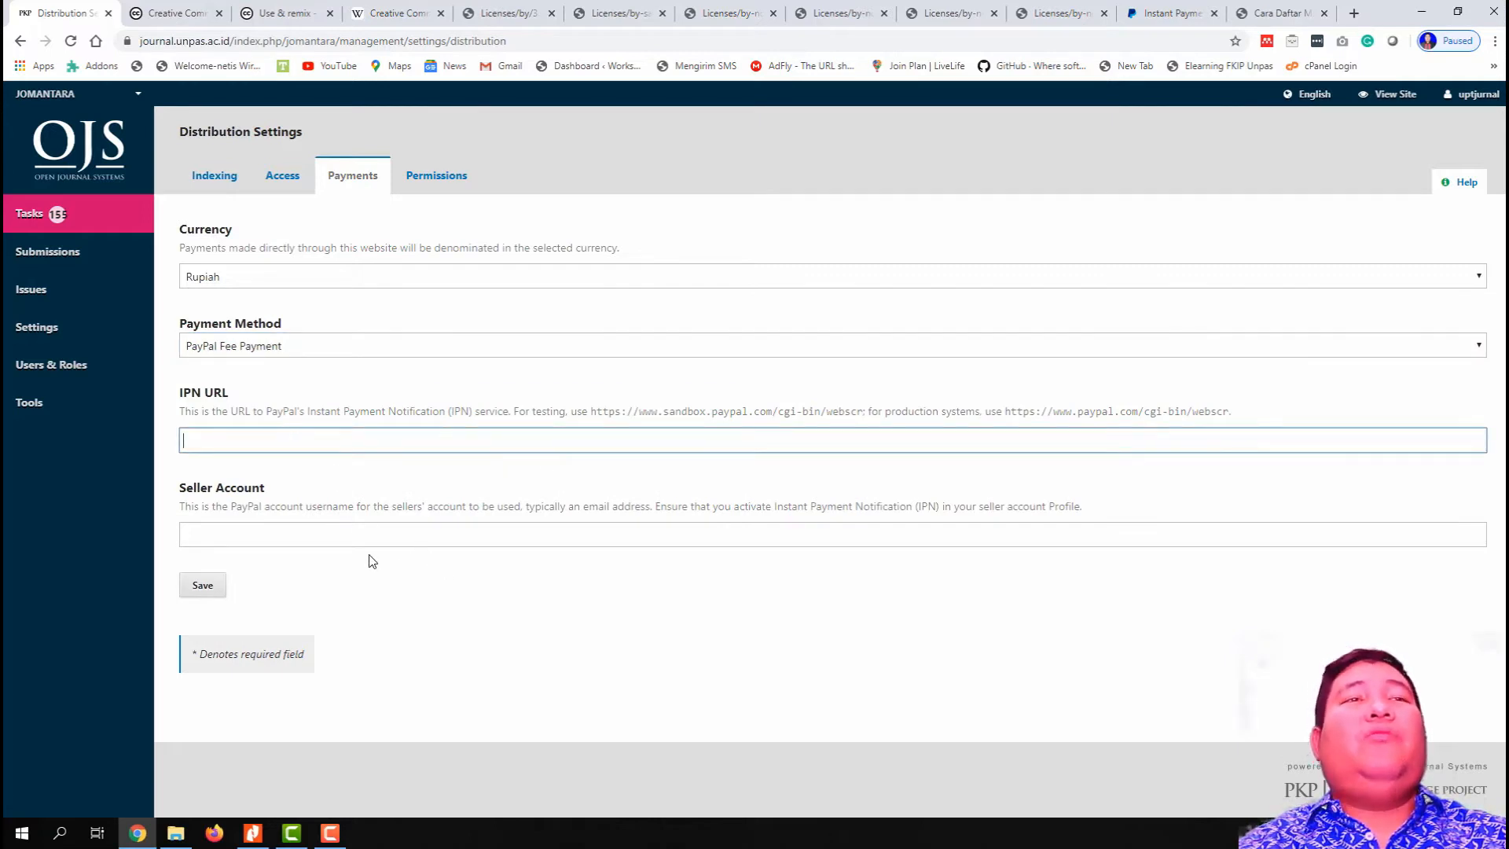
left_click(366, 532)
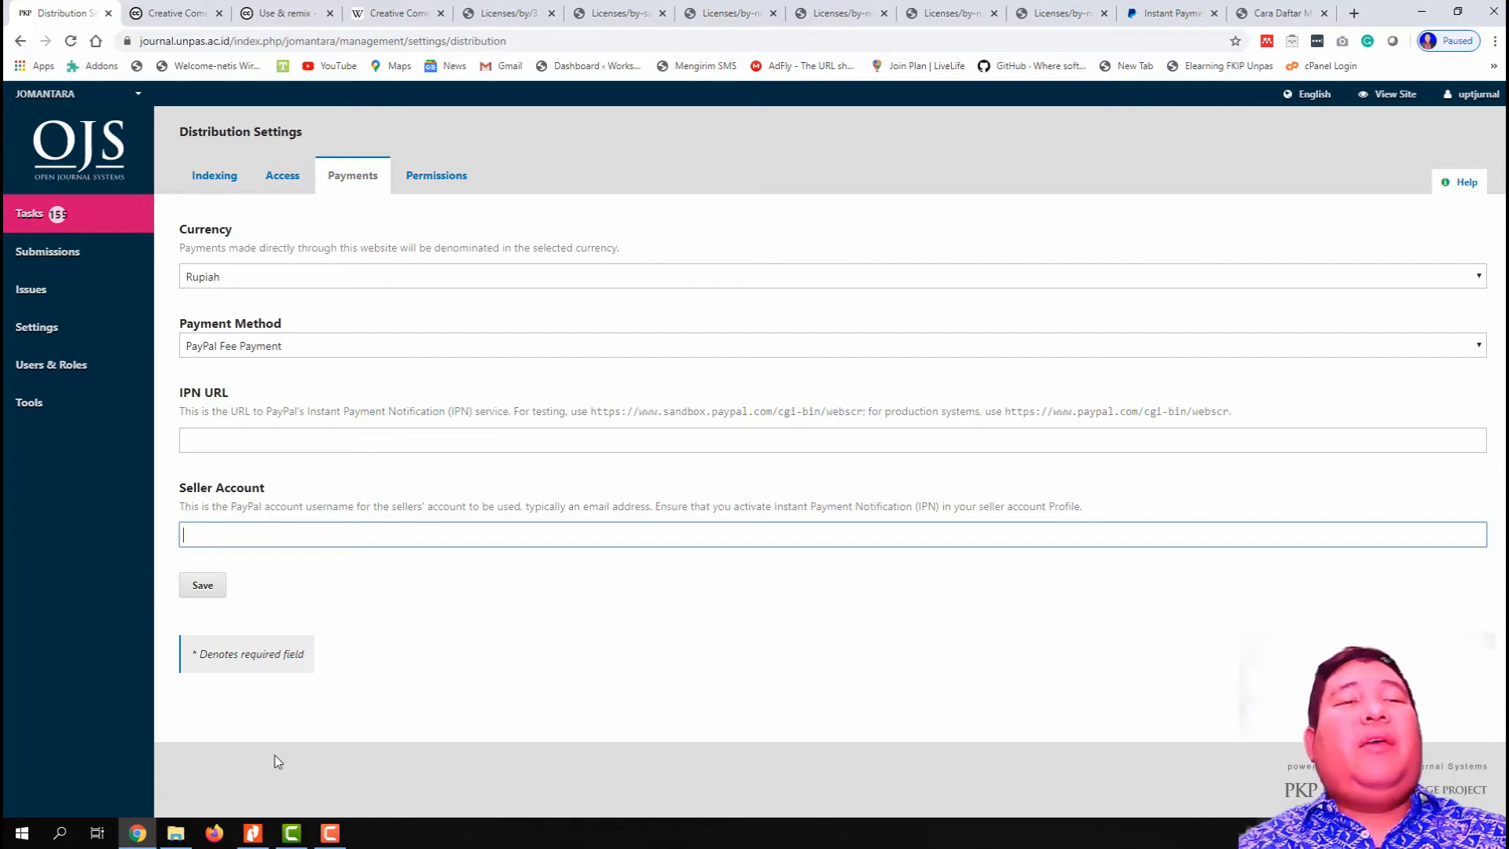
- Switch to Nitro Pro, examine the PayPal and bank transfer payment options in the open invoice, and return to the browser
left_click(253, 833)
scroll(315, 387, "up", 1)
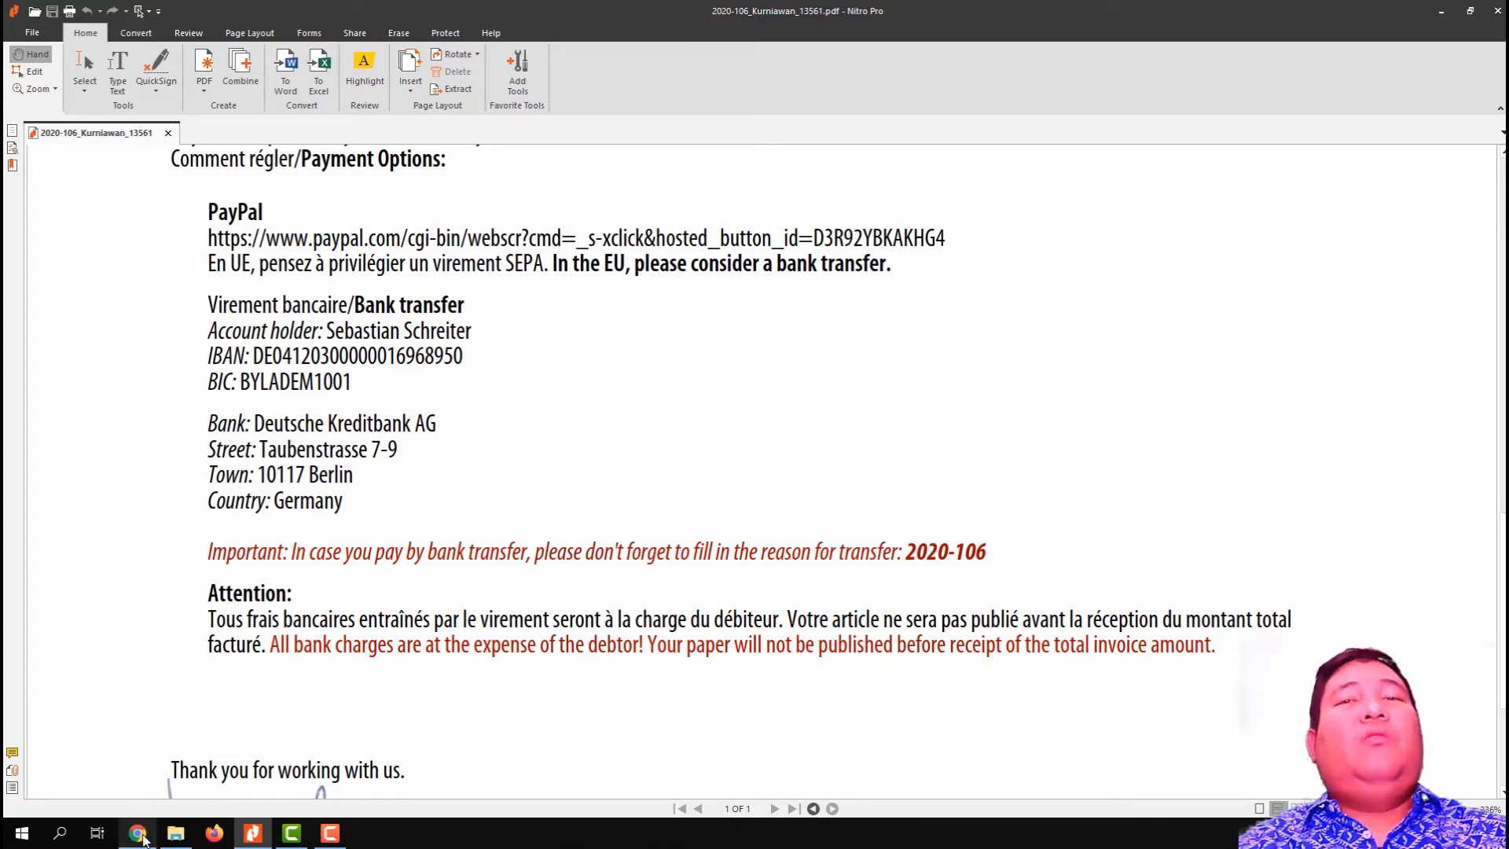
left_click(143, 840)
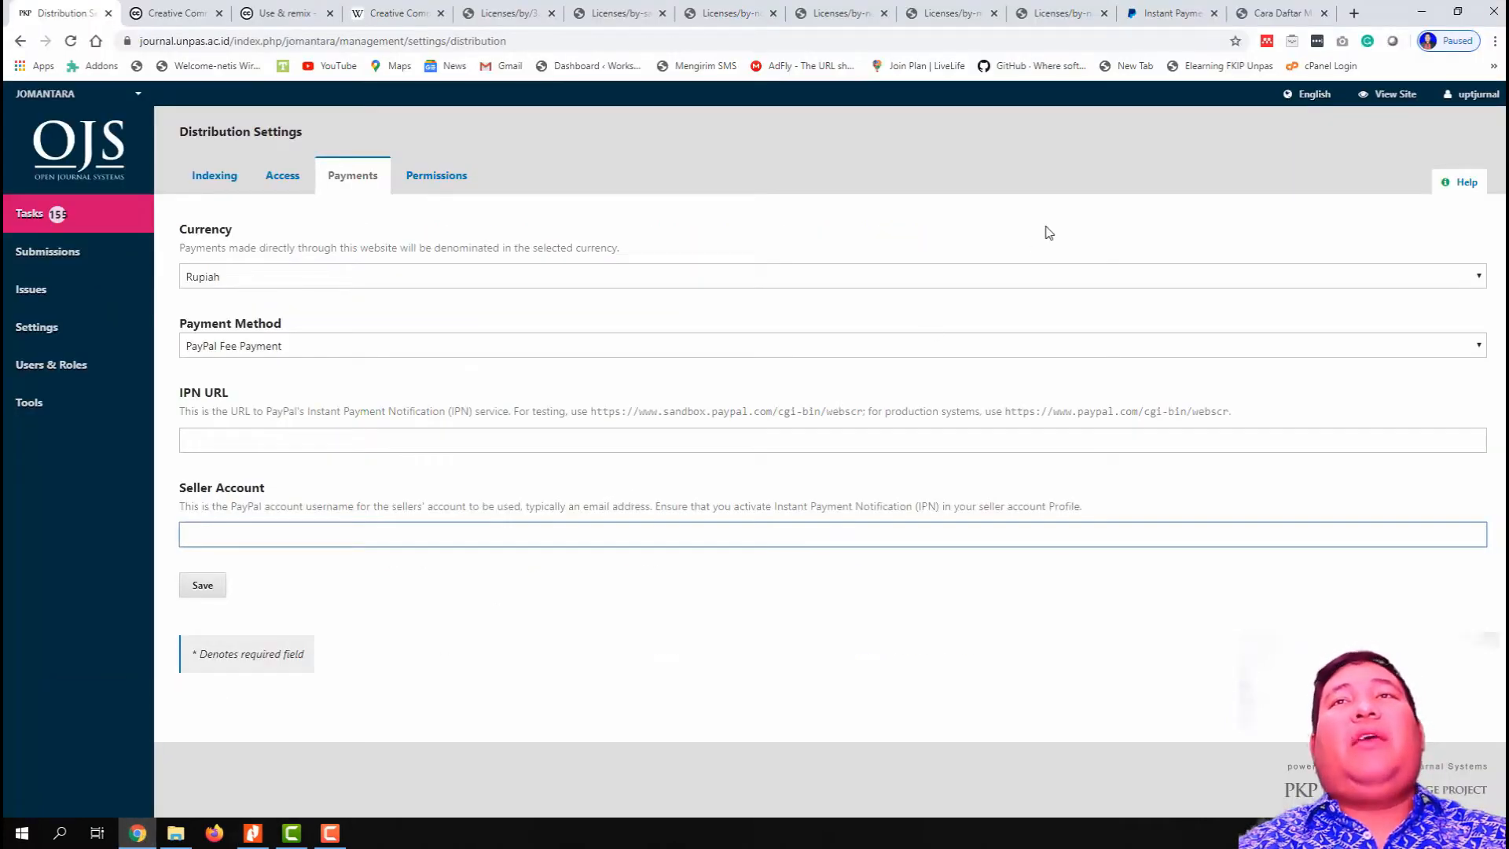
- Examine the PayPal Developer page on Instant Payment Notification, including its purpose, how it works and the implementation tasks
left_click(1165, 13)
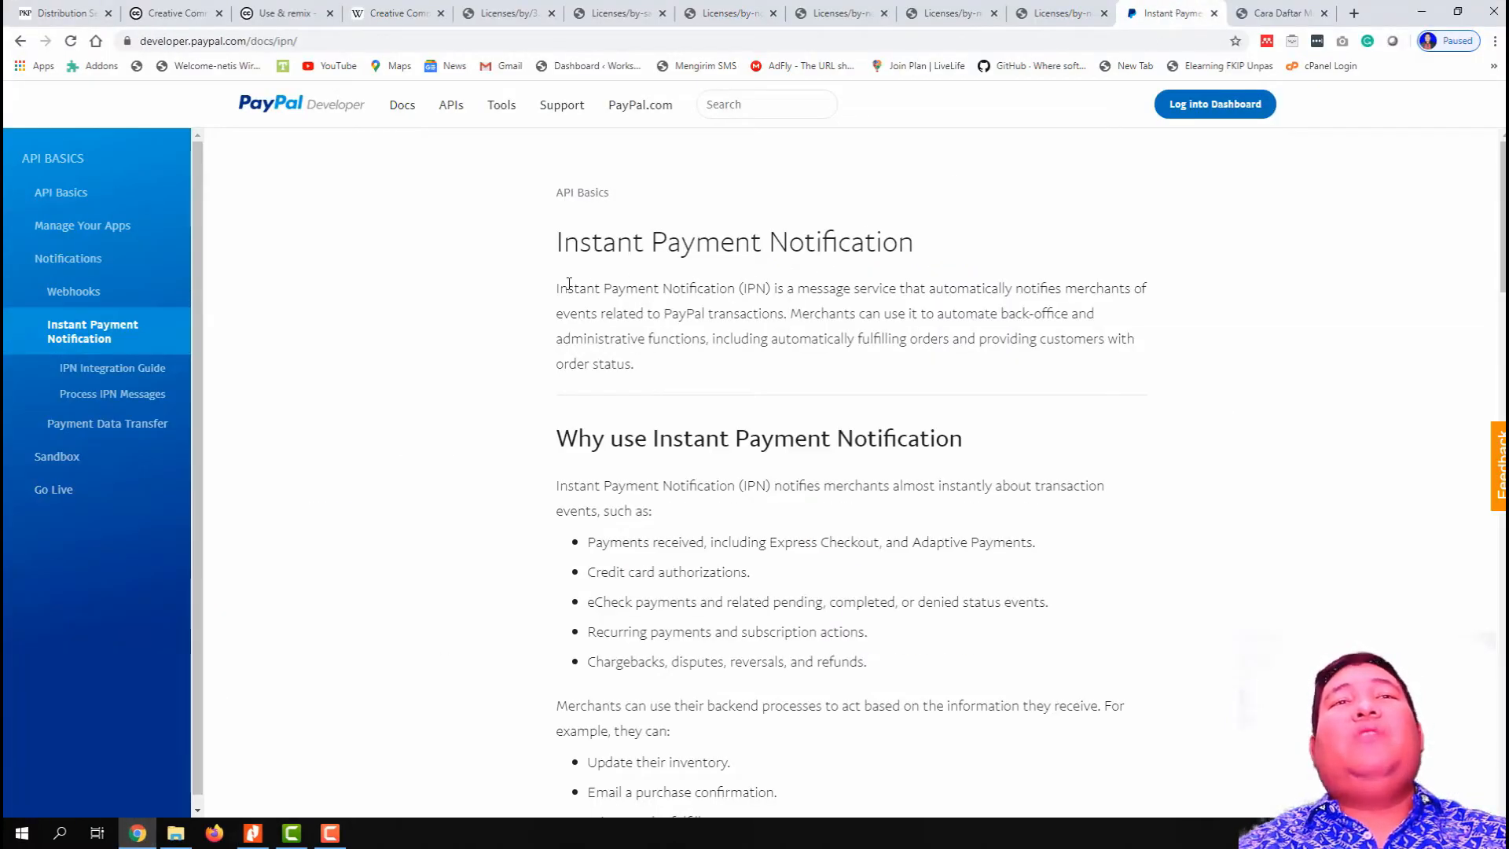
left_click(232, 41)
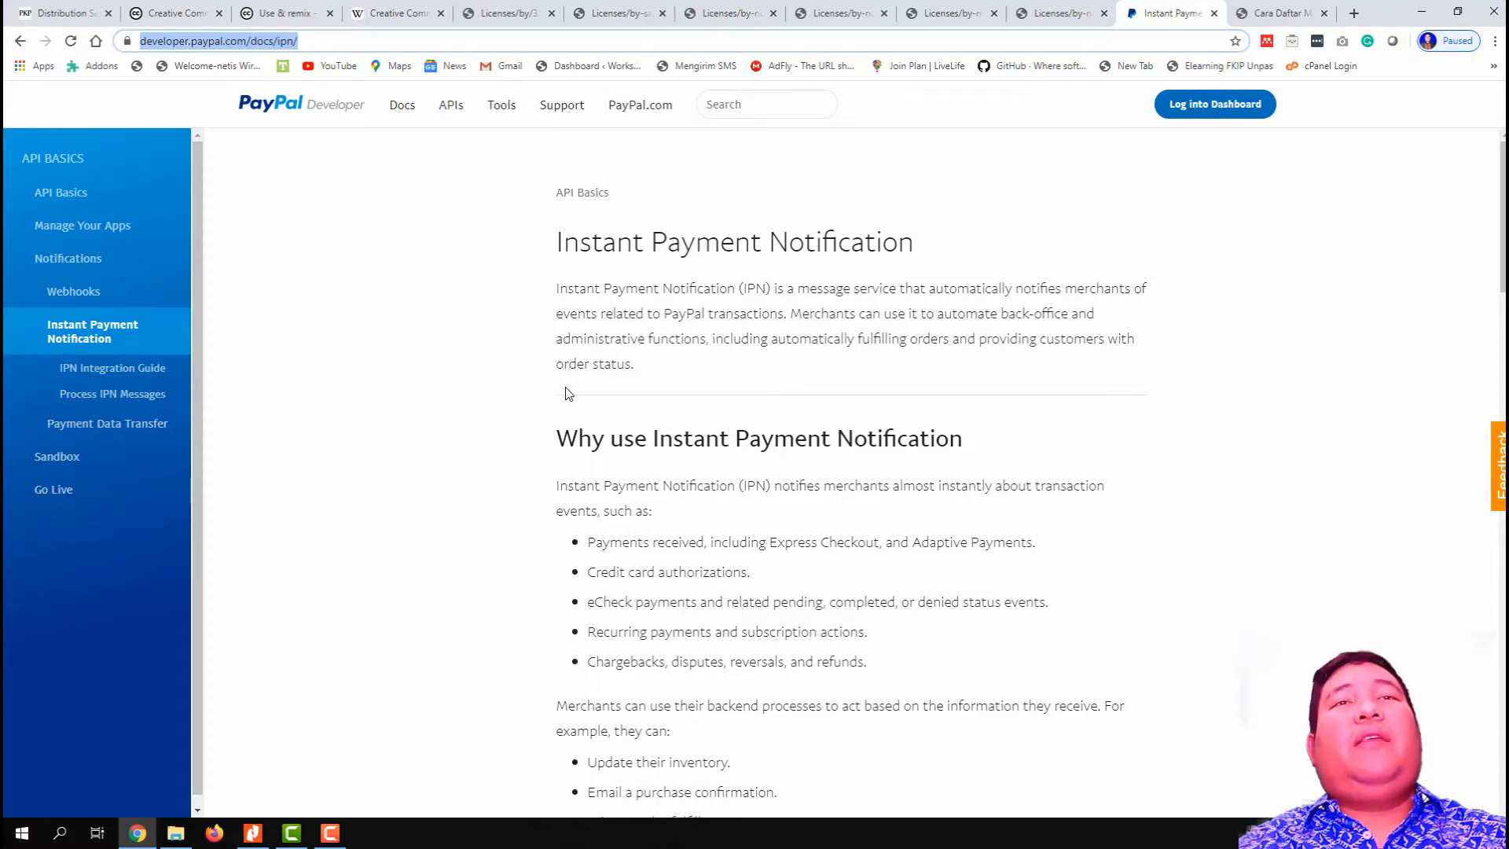
scroll(757, 336, "down", 1)
scroll(758, 342, "down", 12)
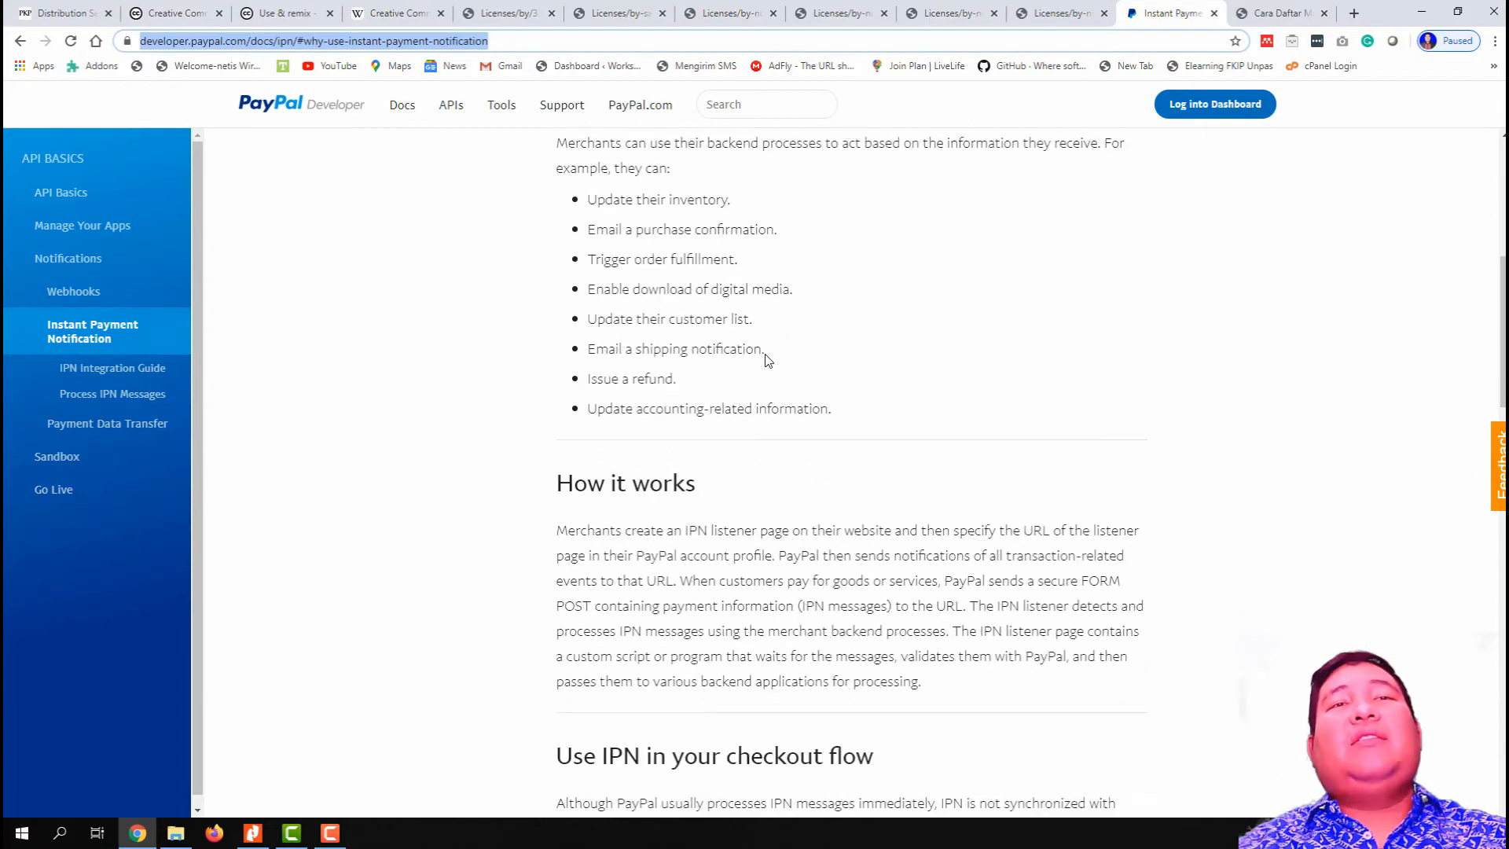
scroll(767, 360, "down", 15)
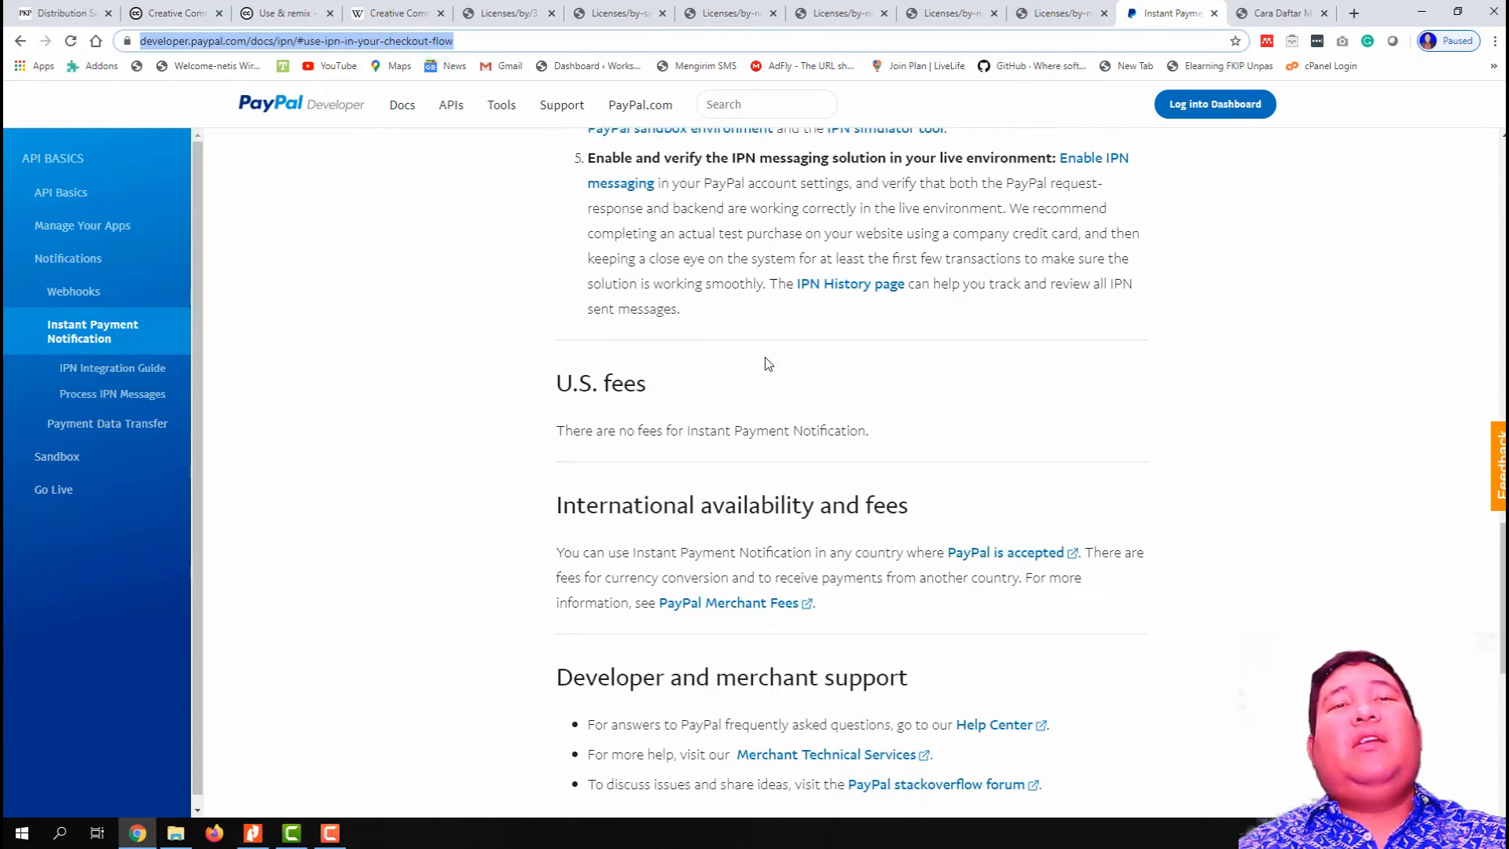
scroll(765, 399, "down", 3)
scroll(765, 399, "up", 11)
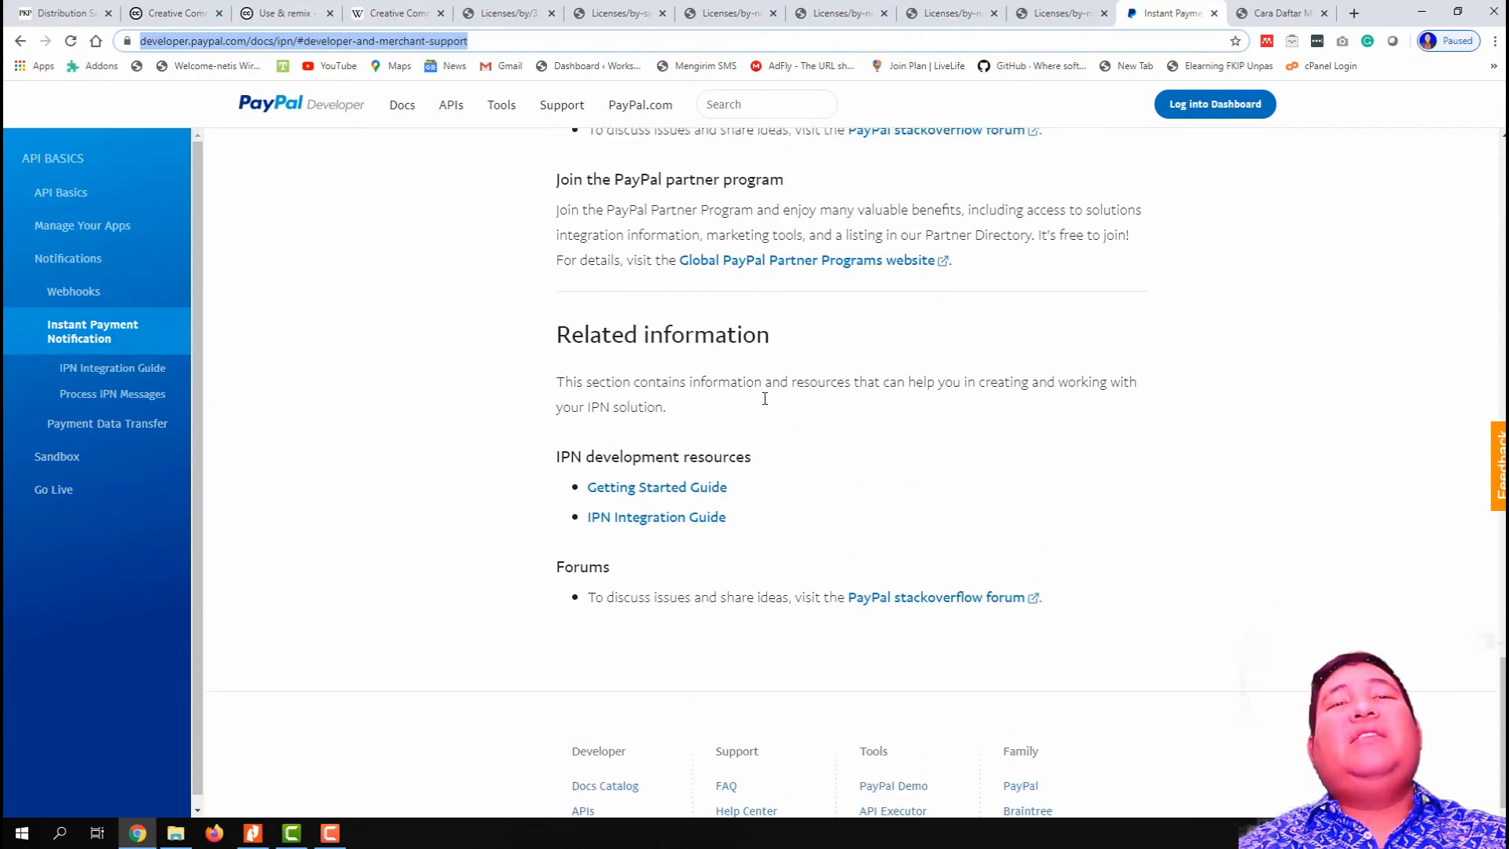
scroll(765, 398, "up", 5)
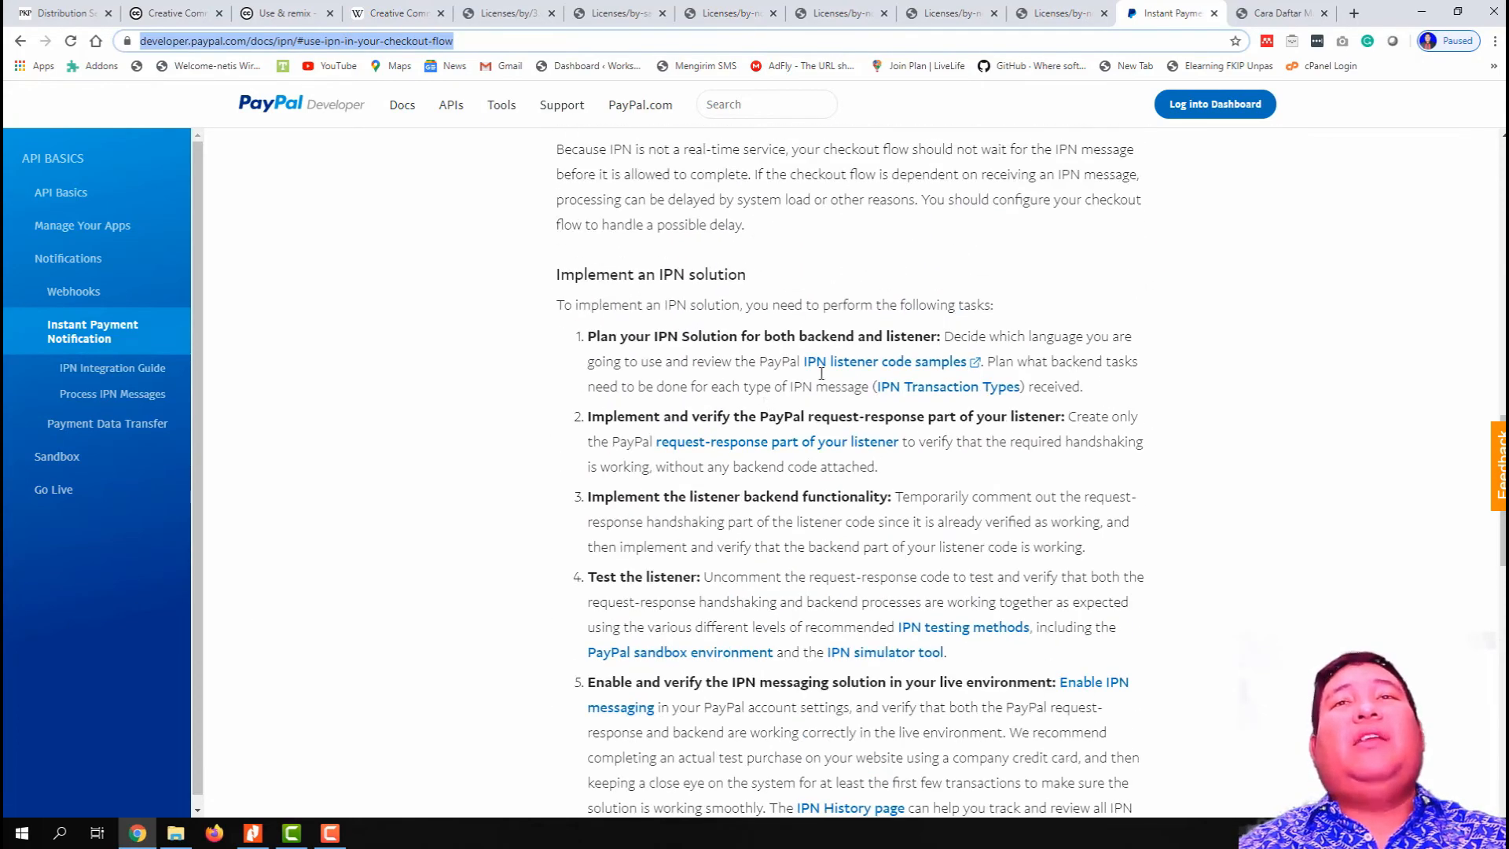
scroll(1125, 330, "up", 7)
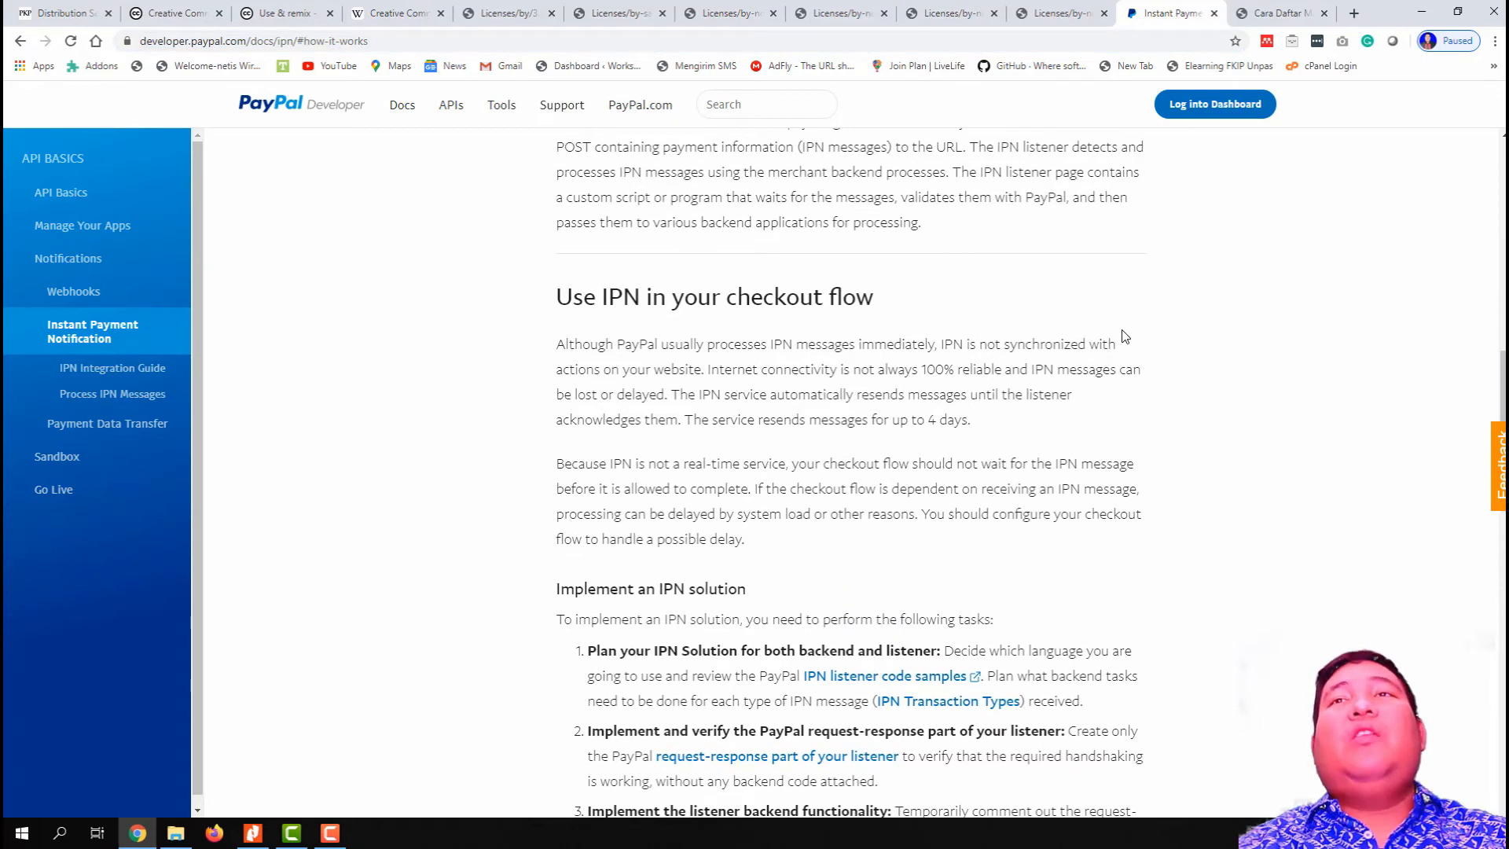
scroll(1125, 336, "up", 4)
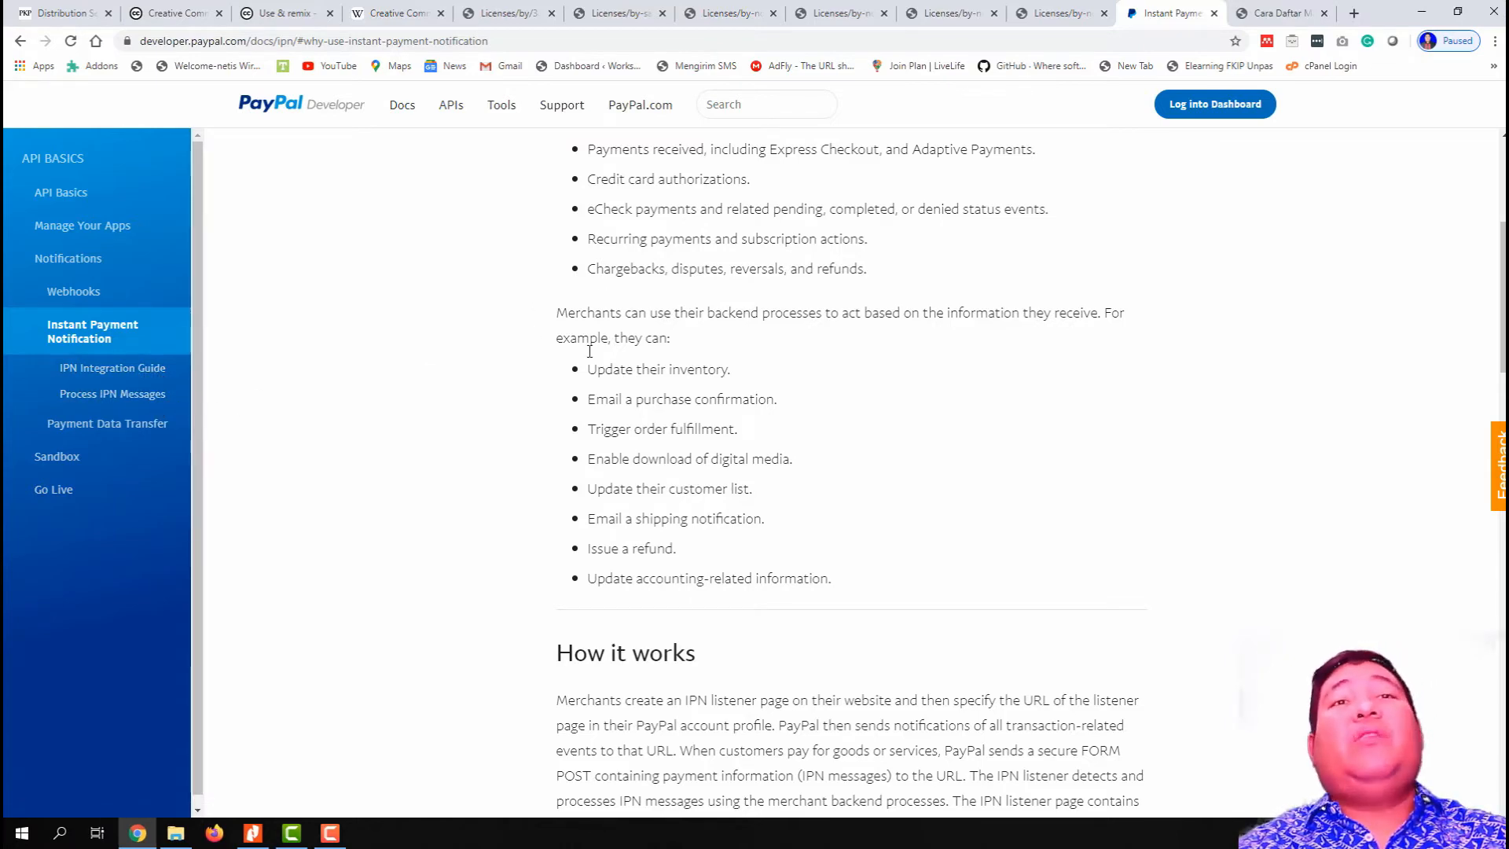
scroll(590, 352, "up", 5)
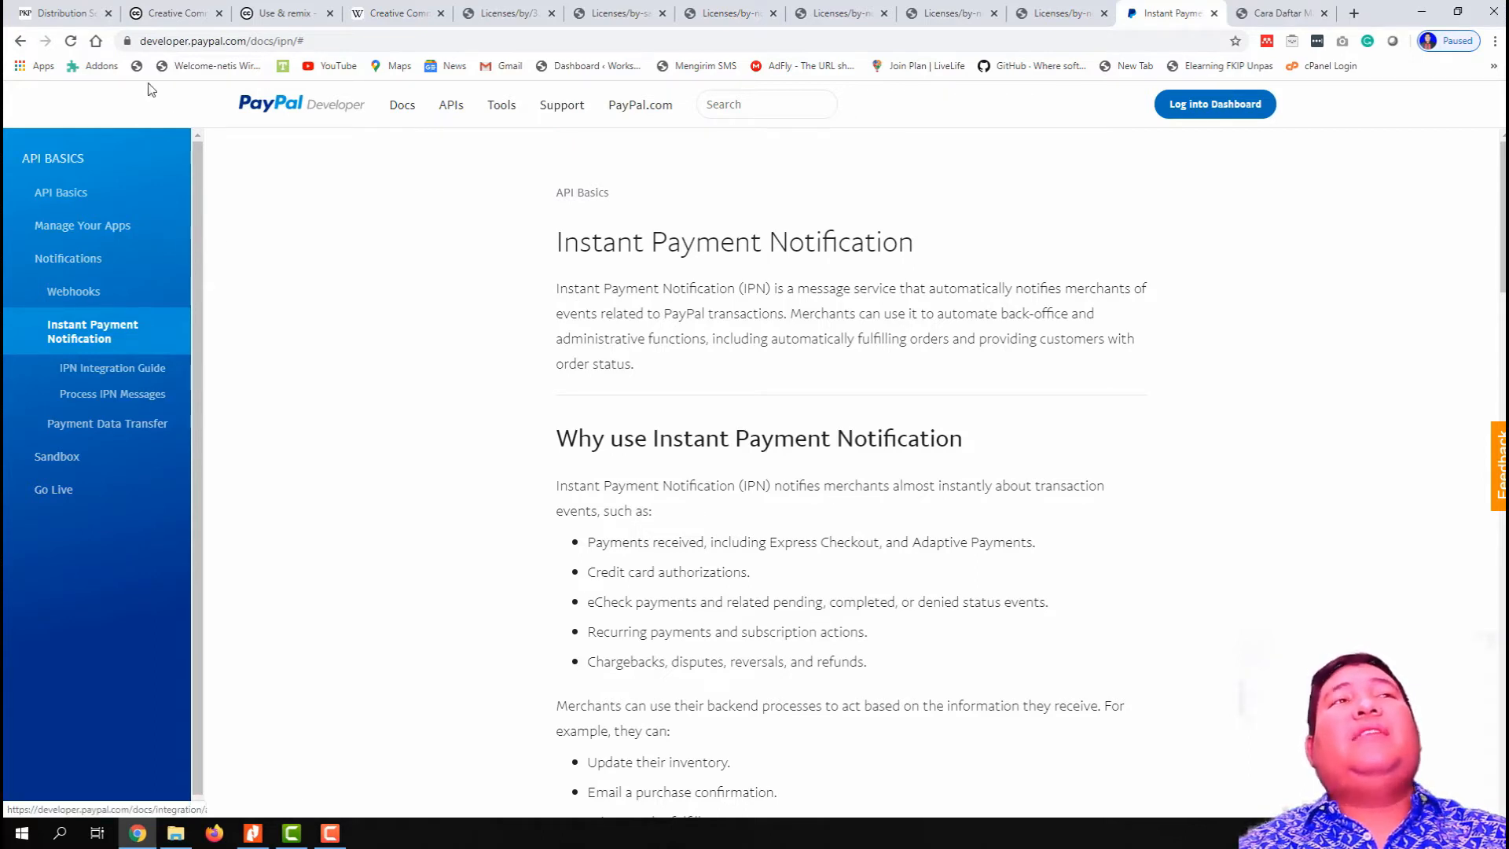
- Return to the journal's payment settings, set the payment method to Manual Fee Payment and try to save without instructions
left_click(63, 13)
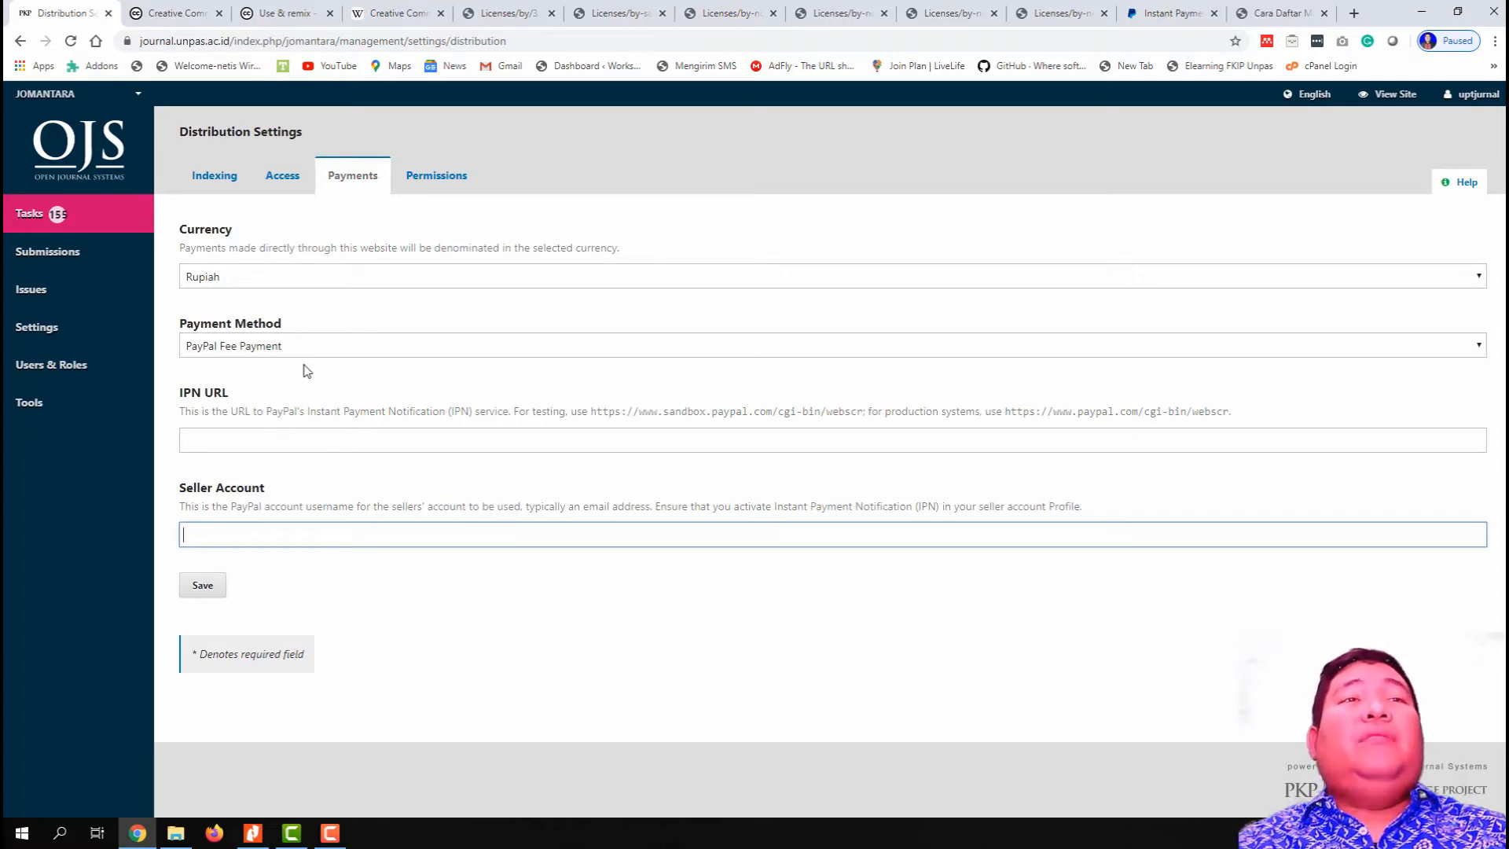
left_click(319, 346)
left_click(334, 380)
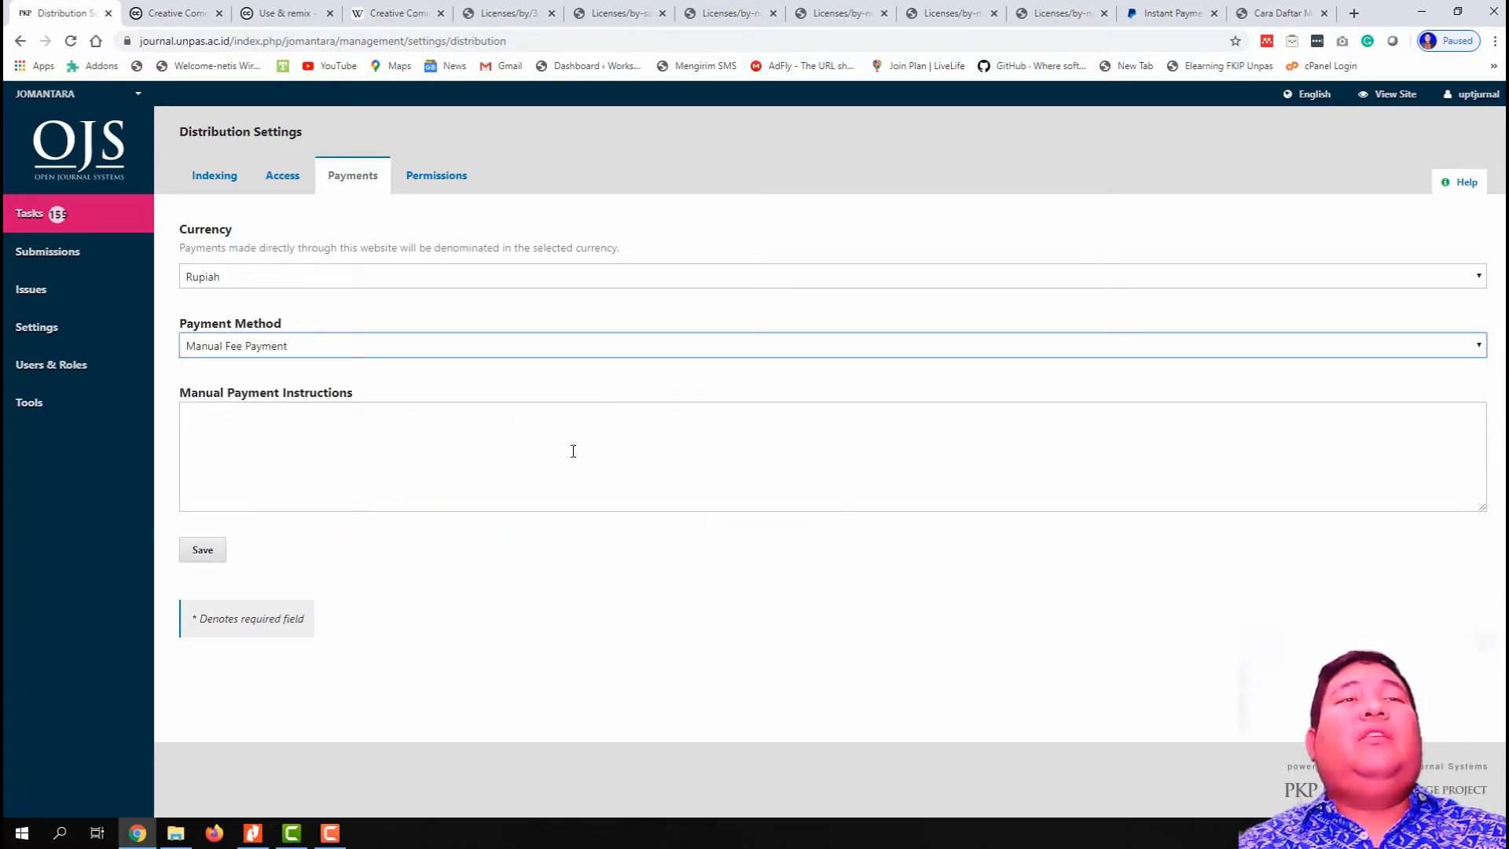
left_click(211, 553)
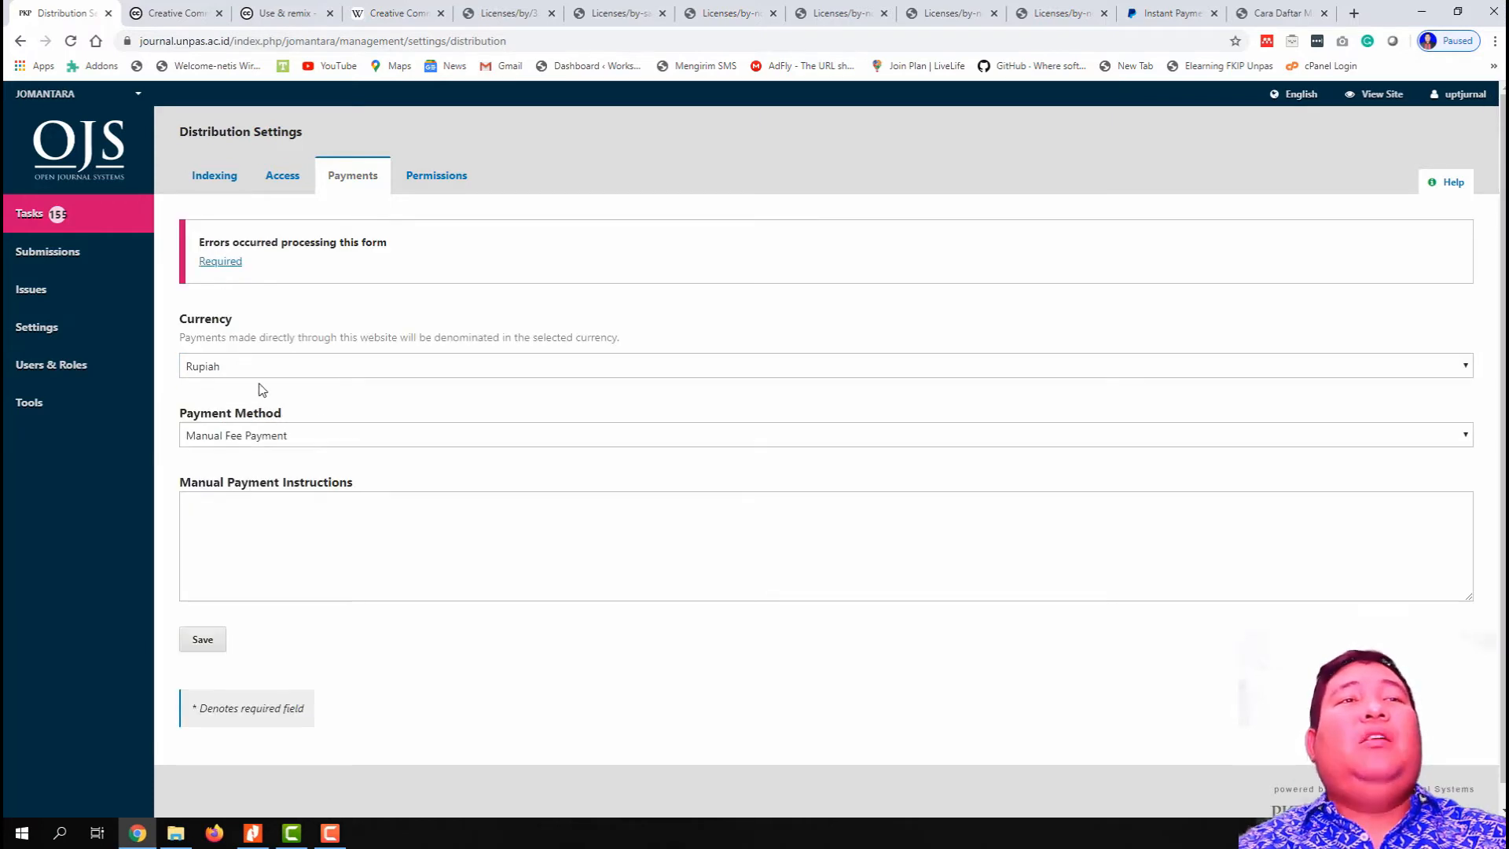
- Enter "Pembayaran dnegan mengimrikan dana sejumlah Rp...." as the manual payment instructions and save the payment settings
left_click(340, 525)
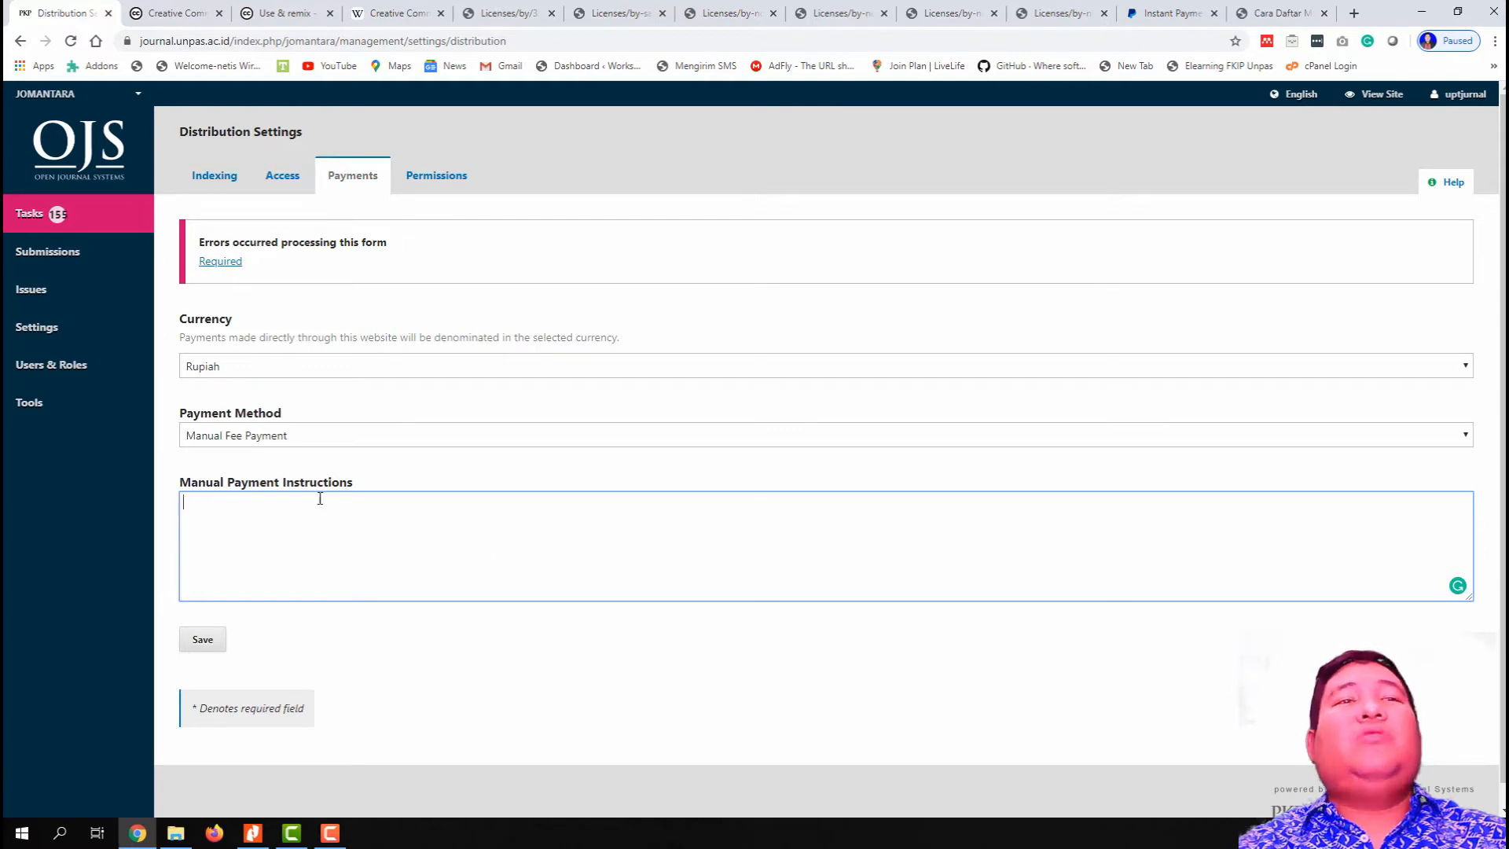
type("Pem")
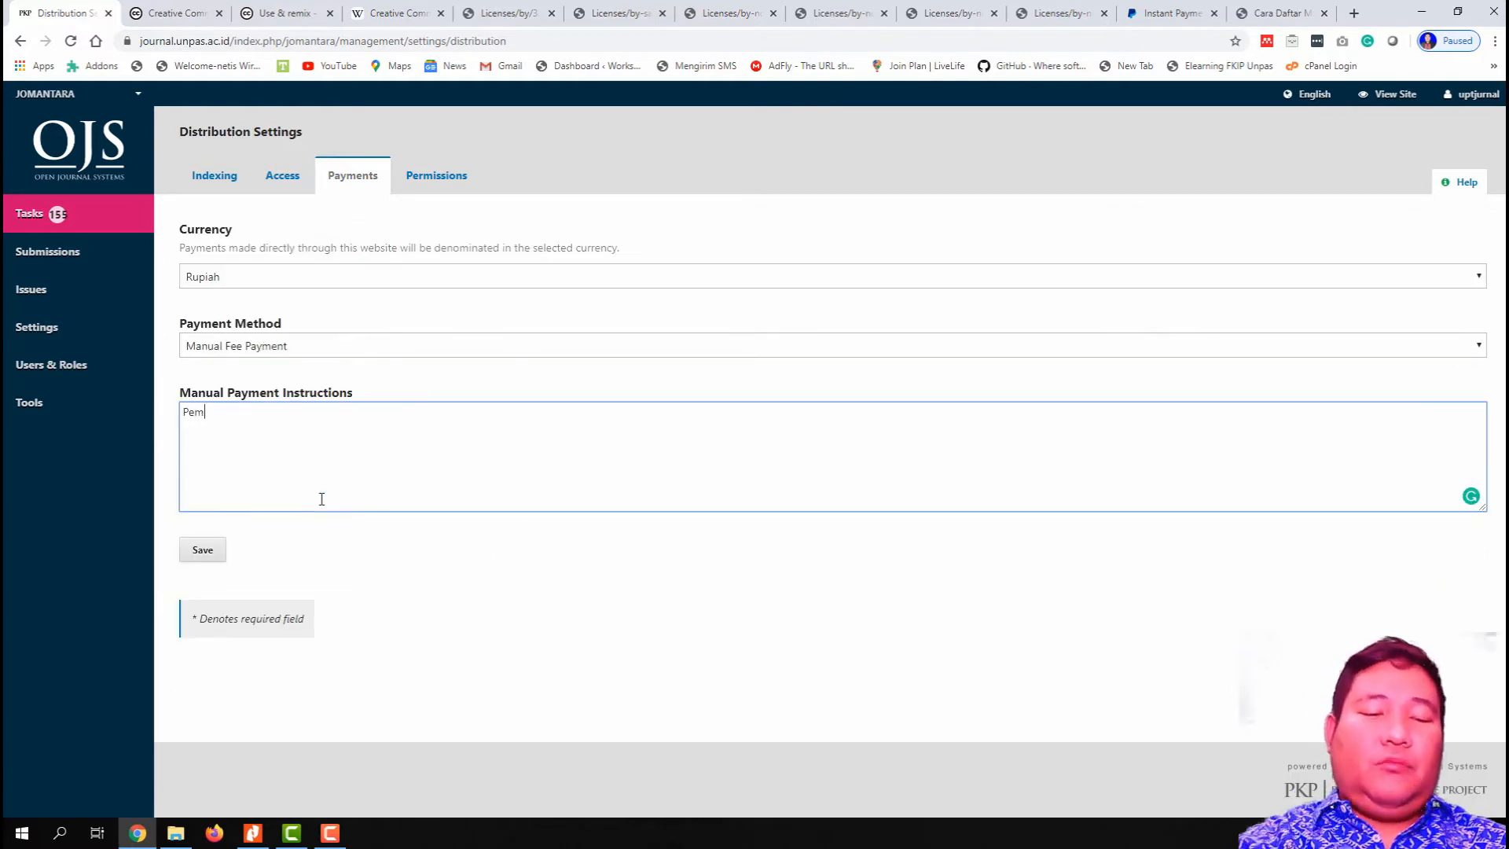
type("bayaran dnegan meng")
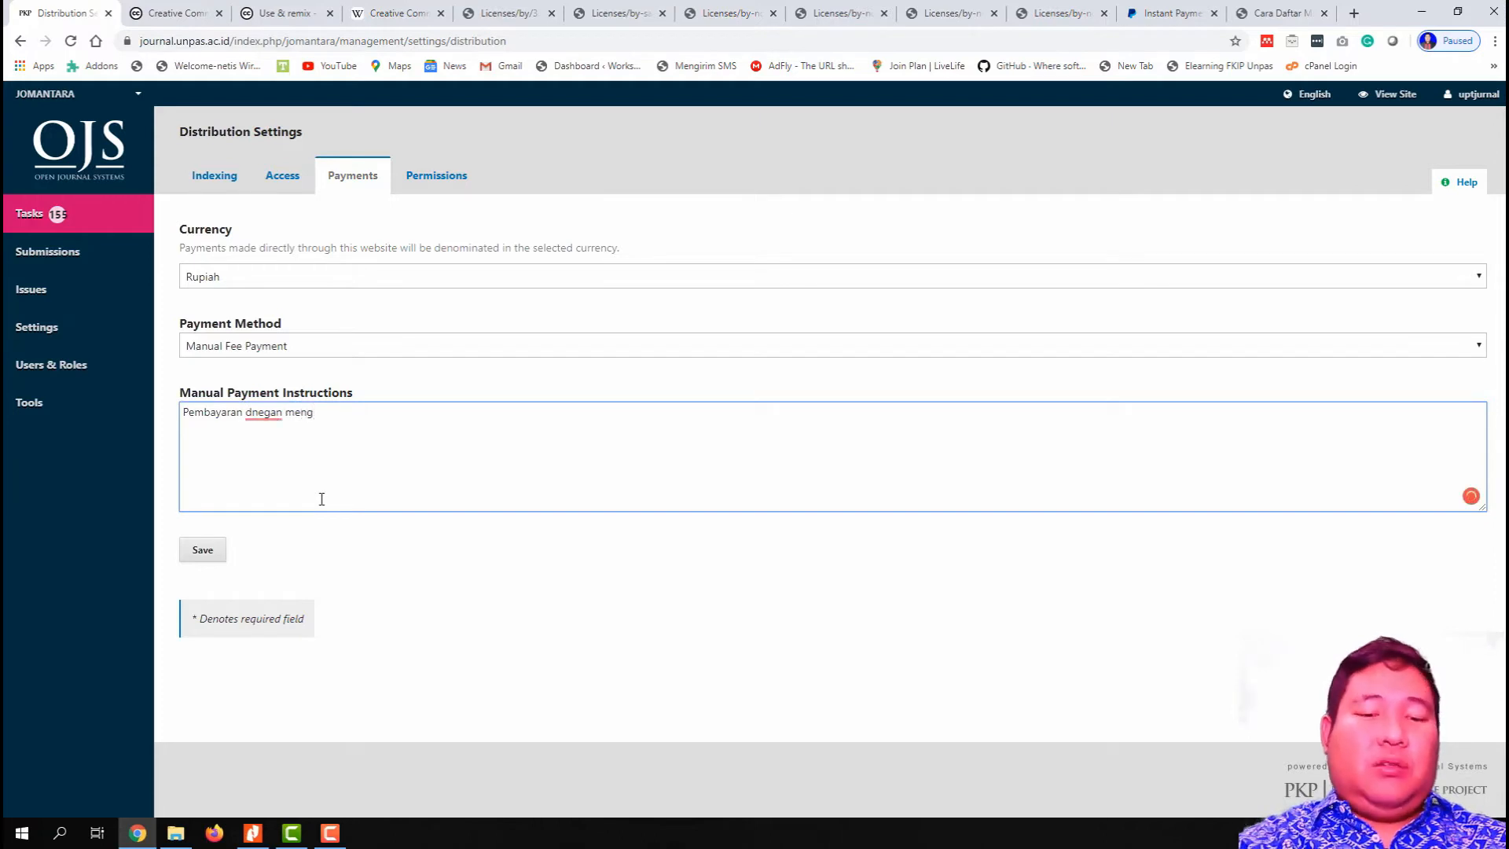
type("imrikan d")
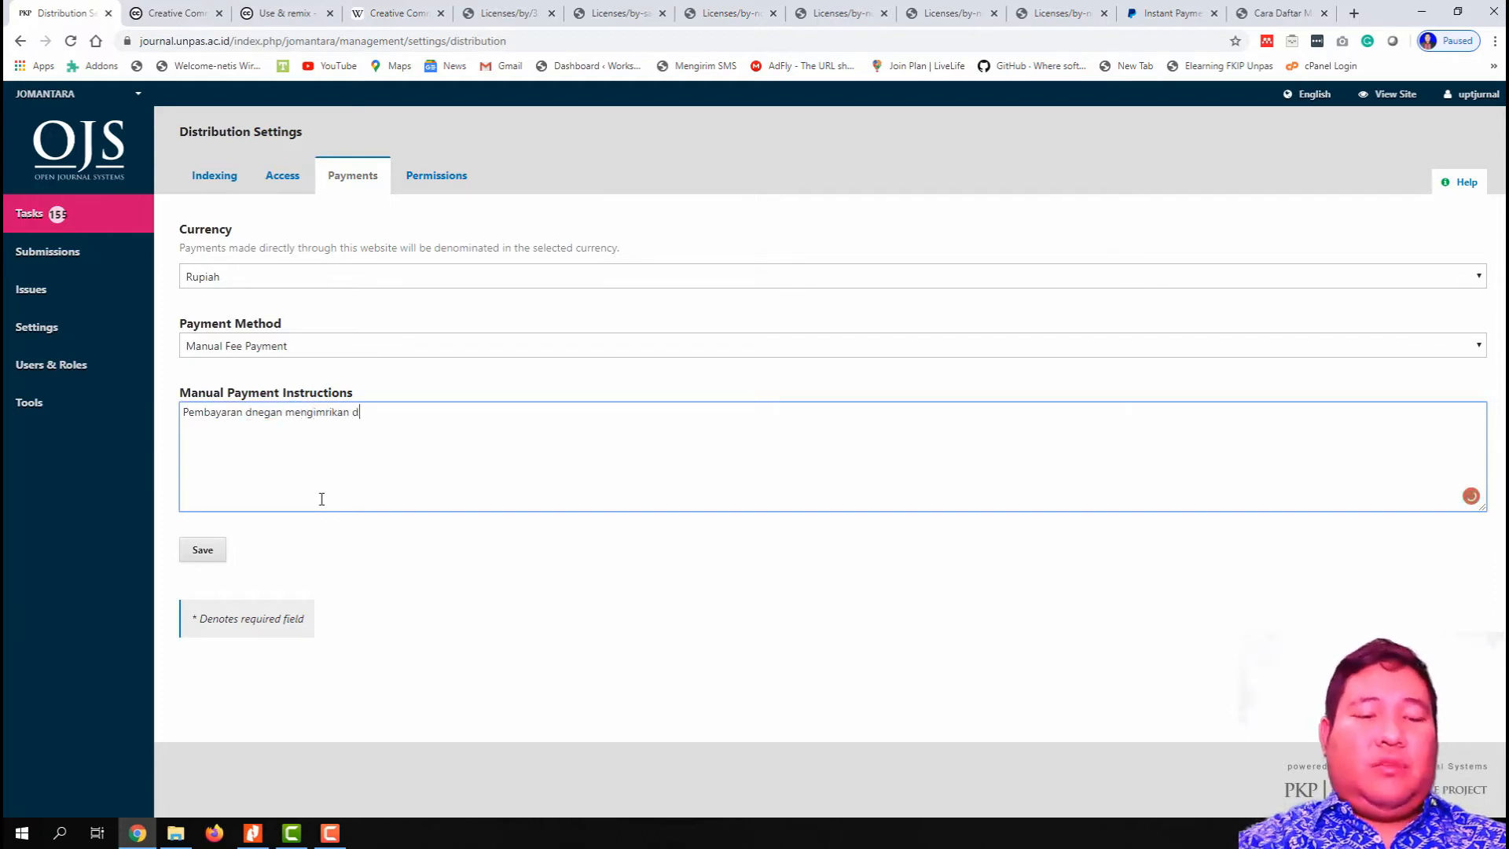
type("ana sejumlah ")
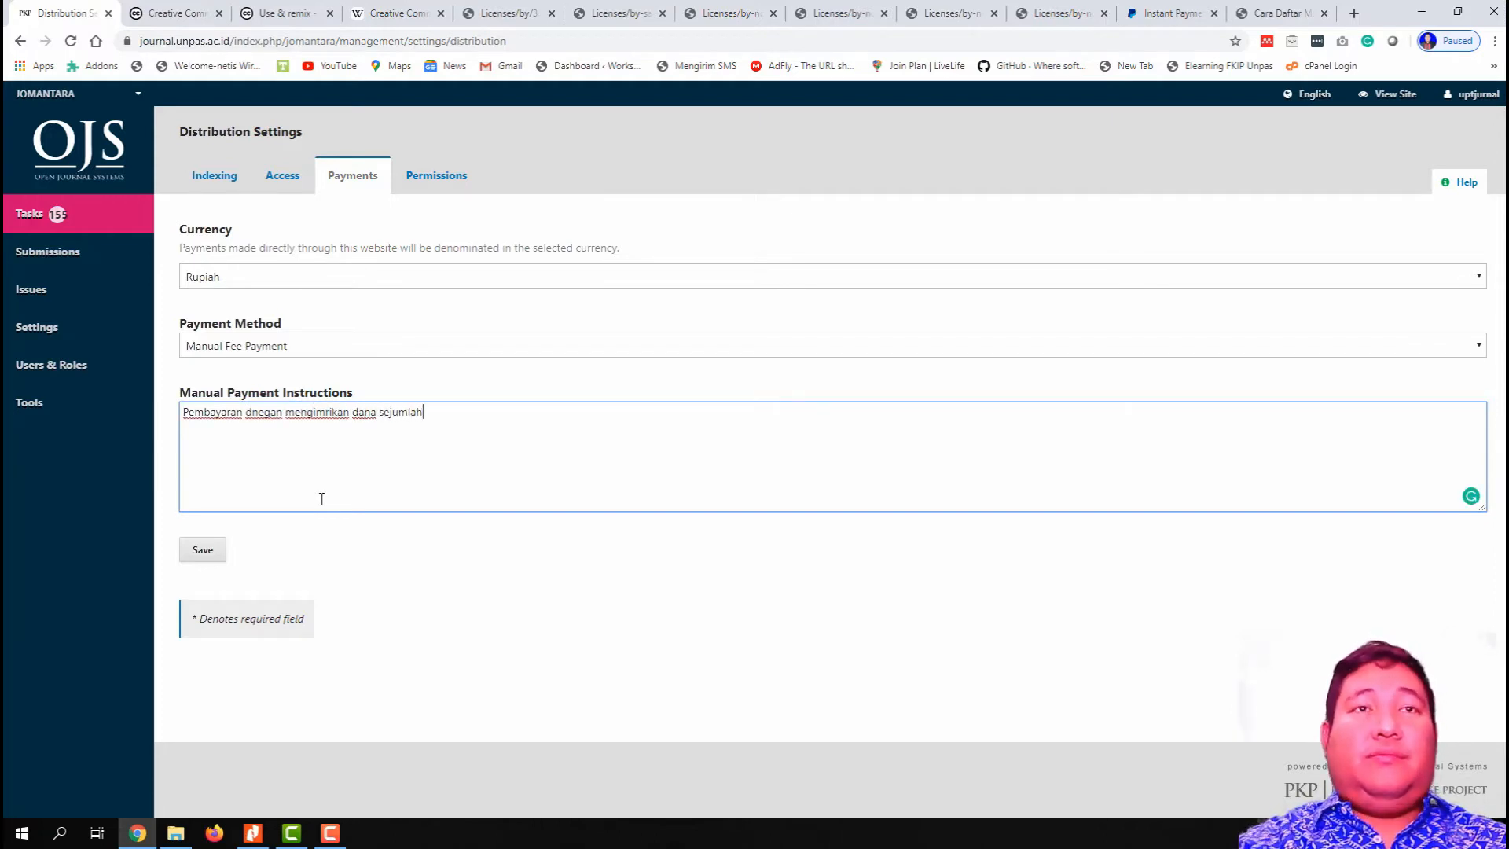
type("Rp....")
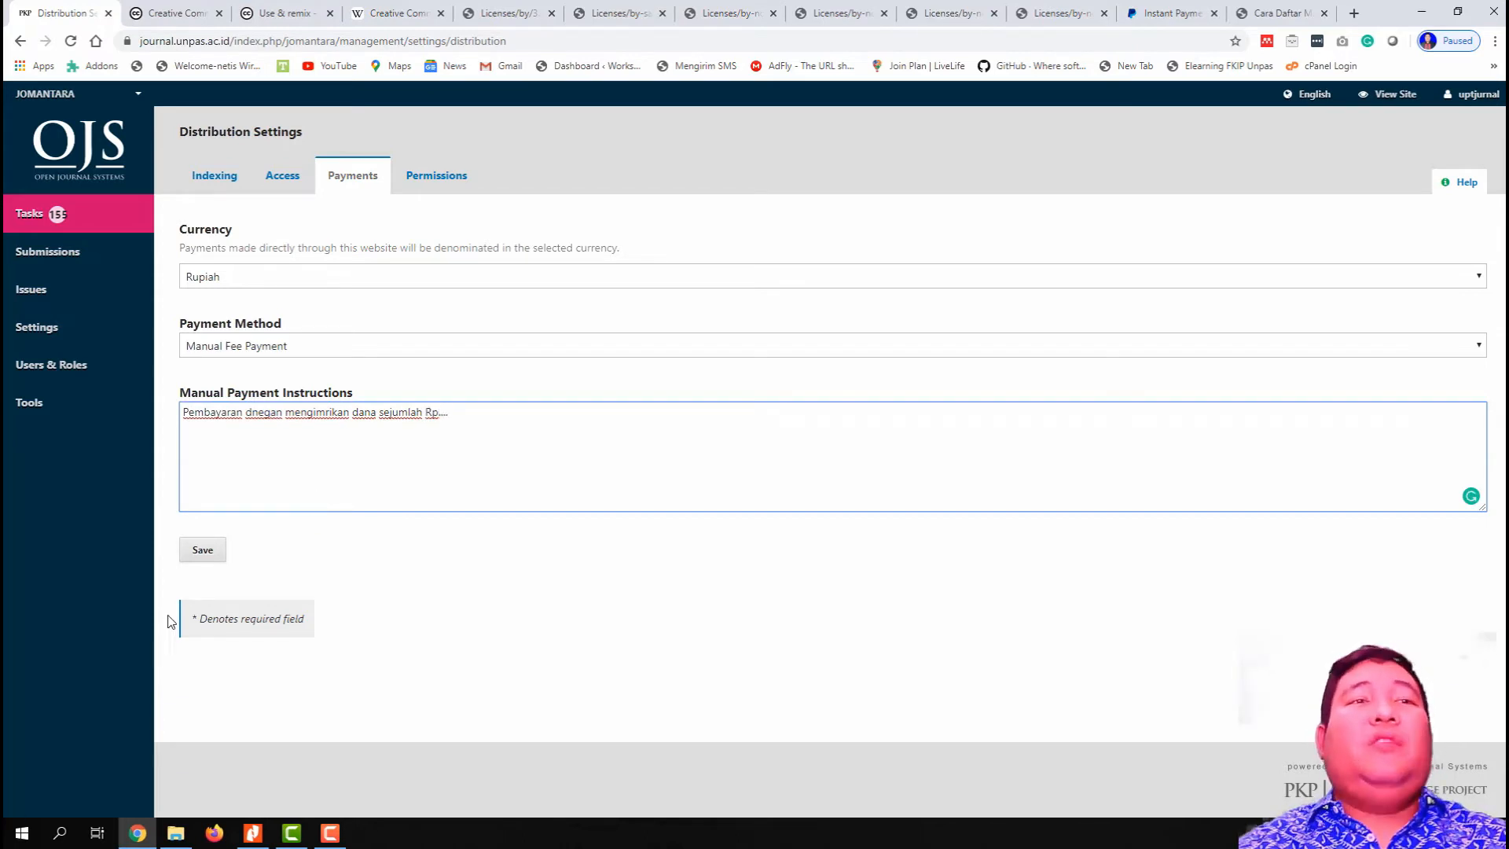
left_click(202, 549)
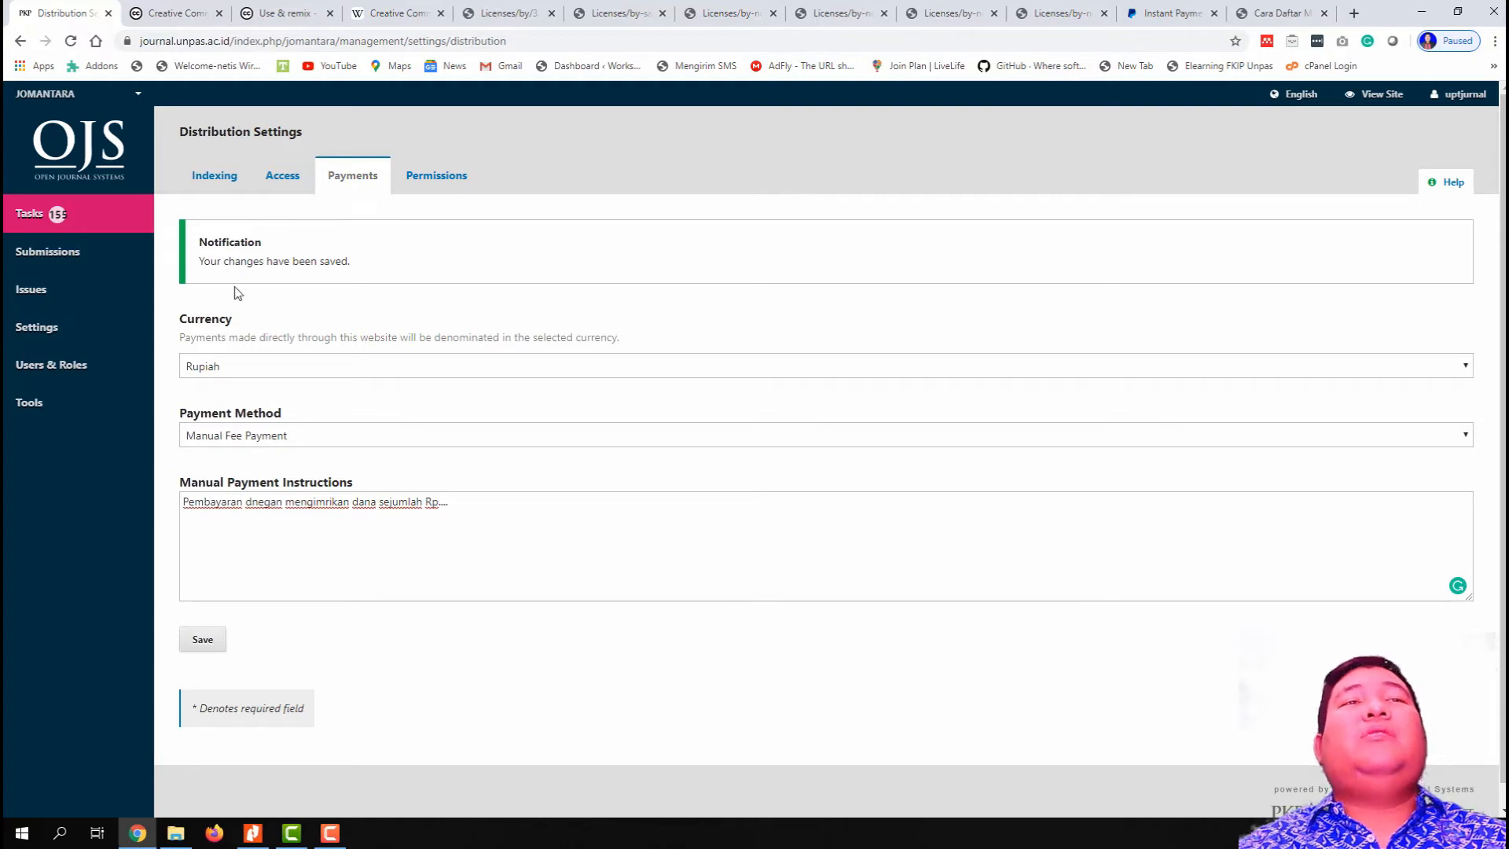
- Open the journal's permissions settings and place the cursor in the copyright notice
left_click(429, 176)
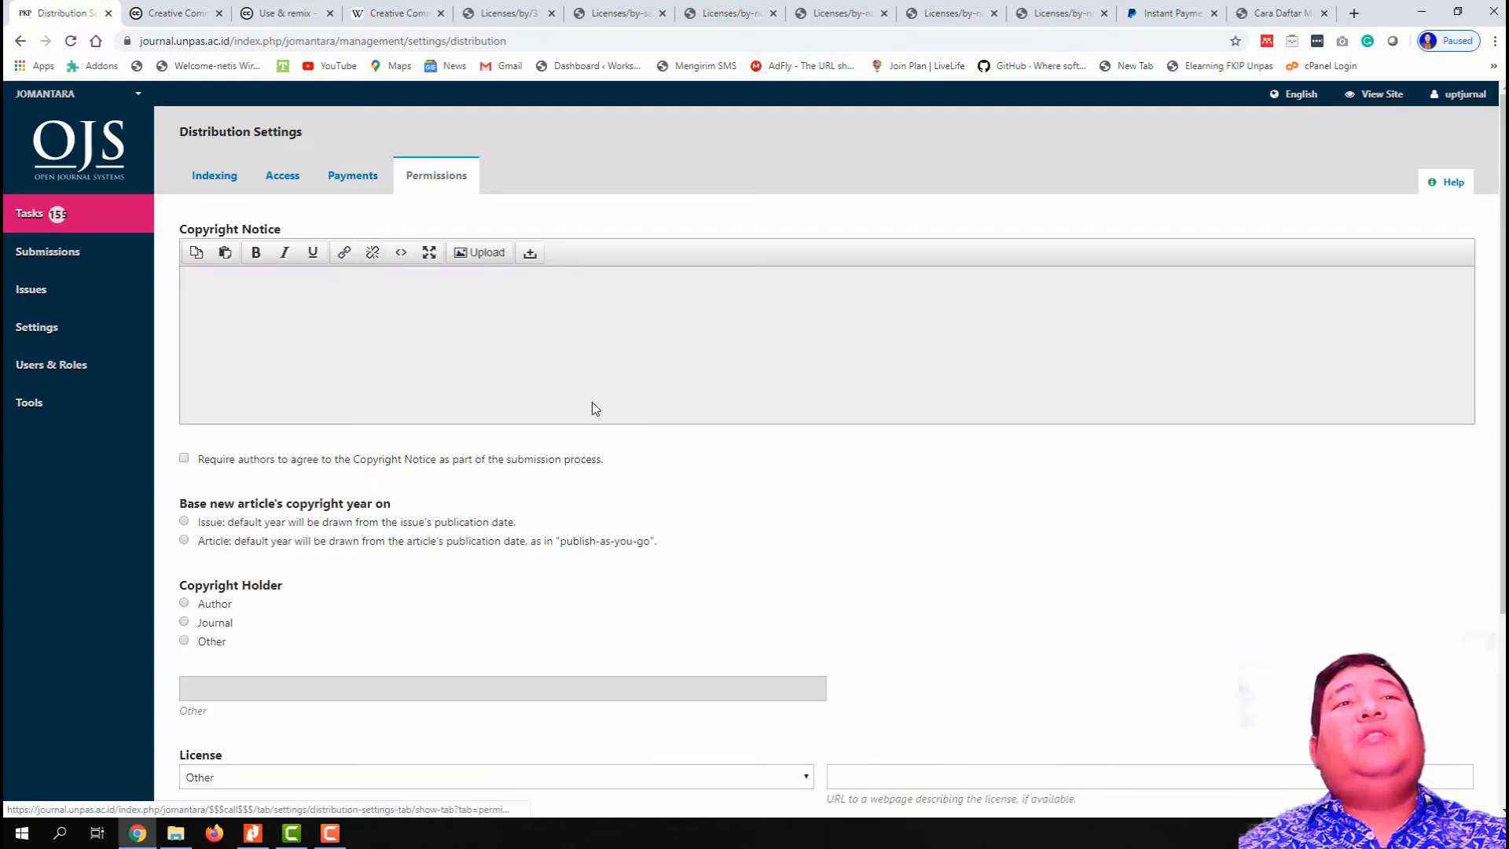
left_click(421, 355)
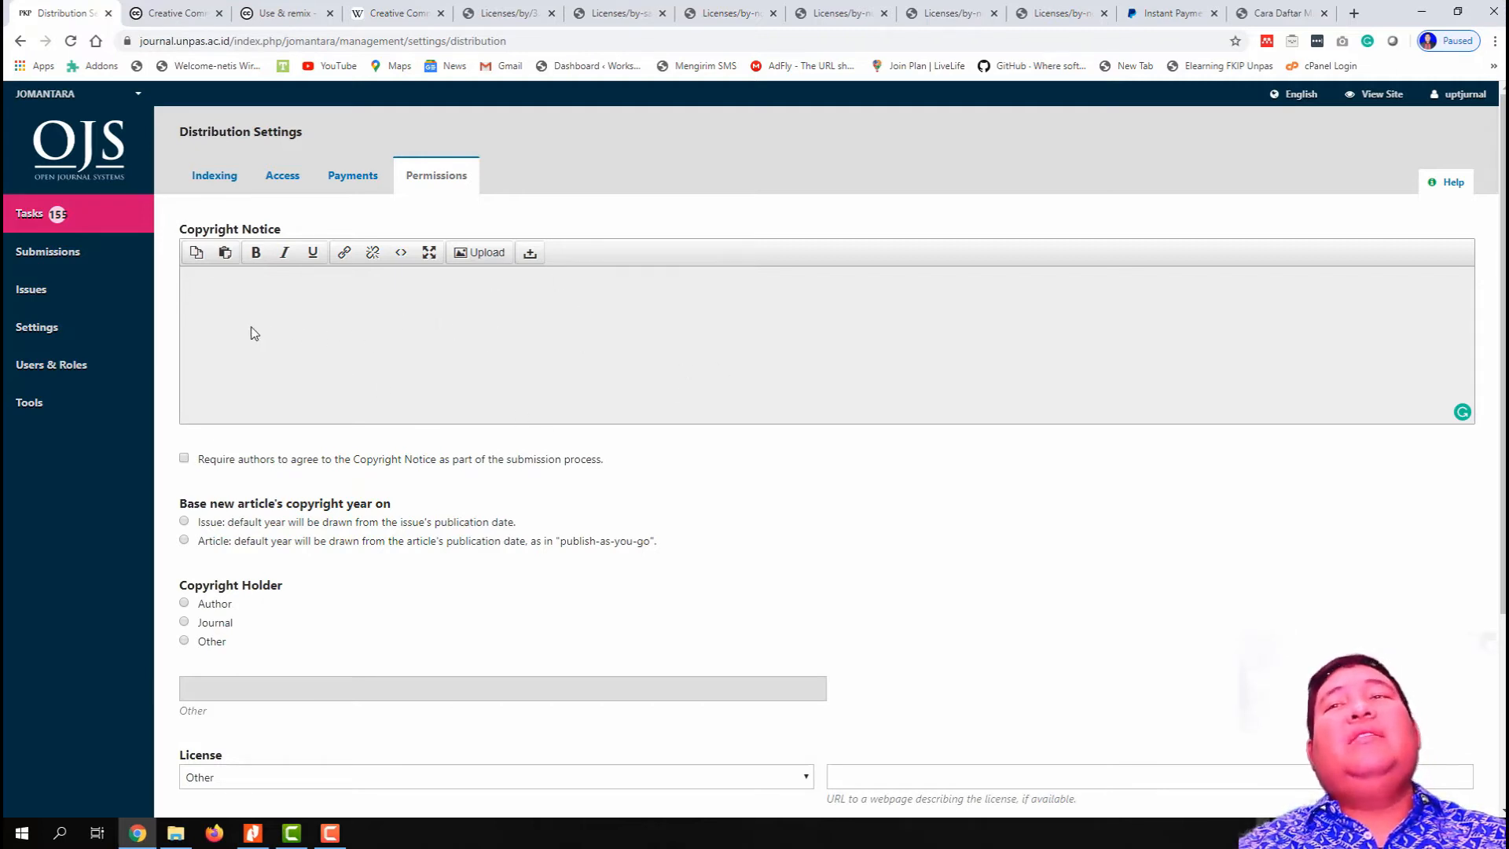
- Find the Pendas journal's website in a new browser tab and open its copyright notice page
left_click(1355, 14)
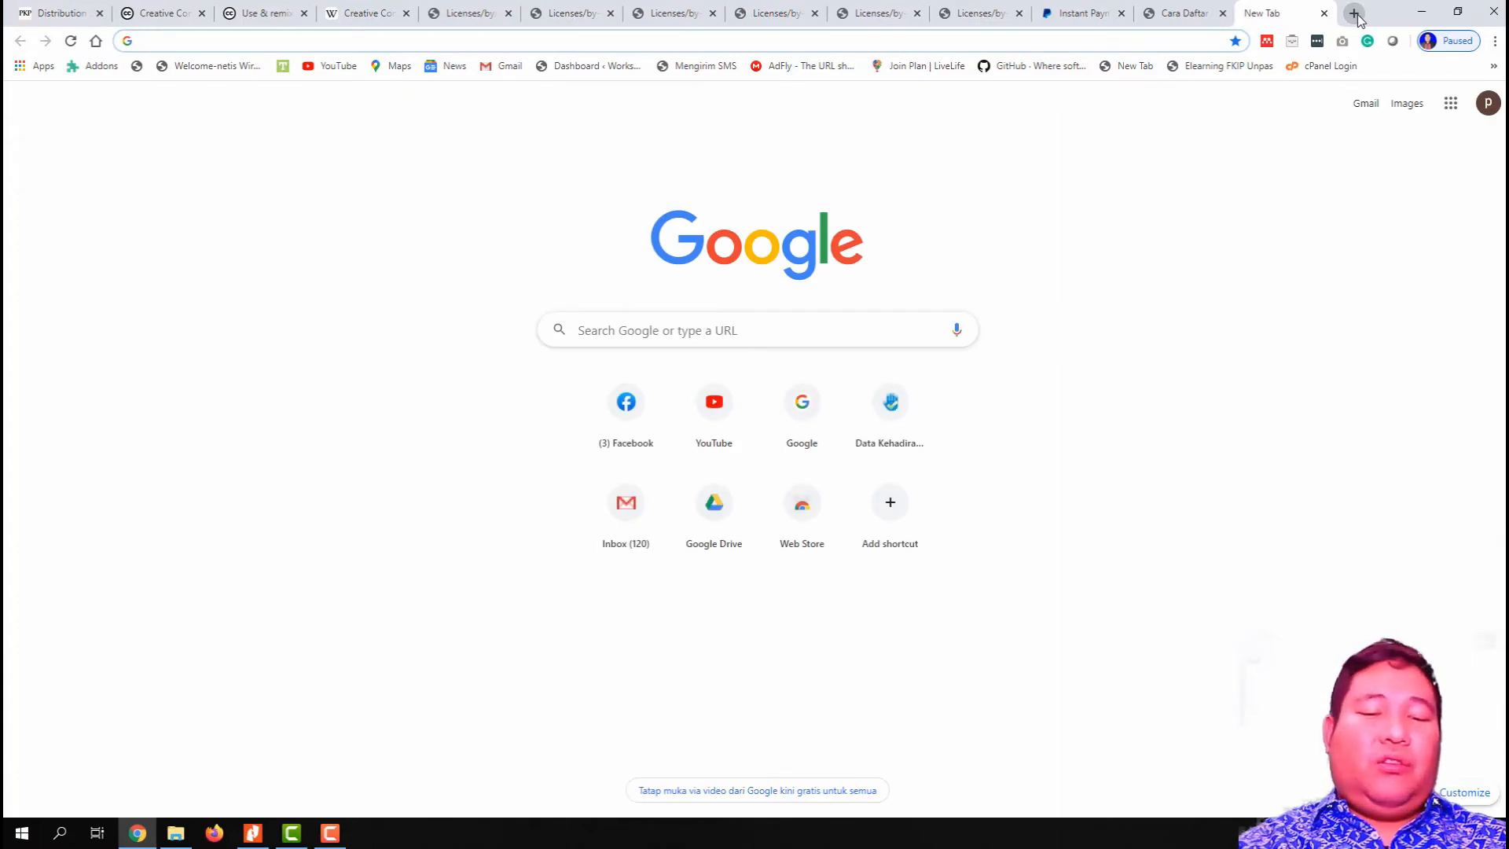
type("pendas")
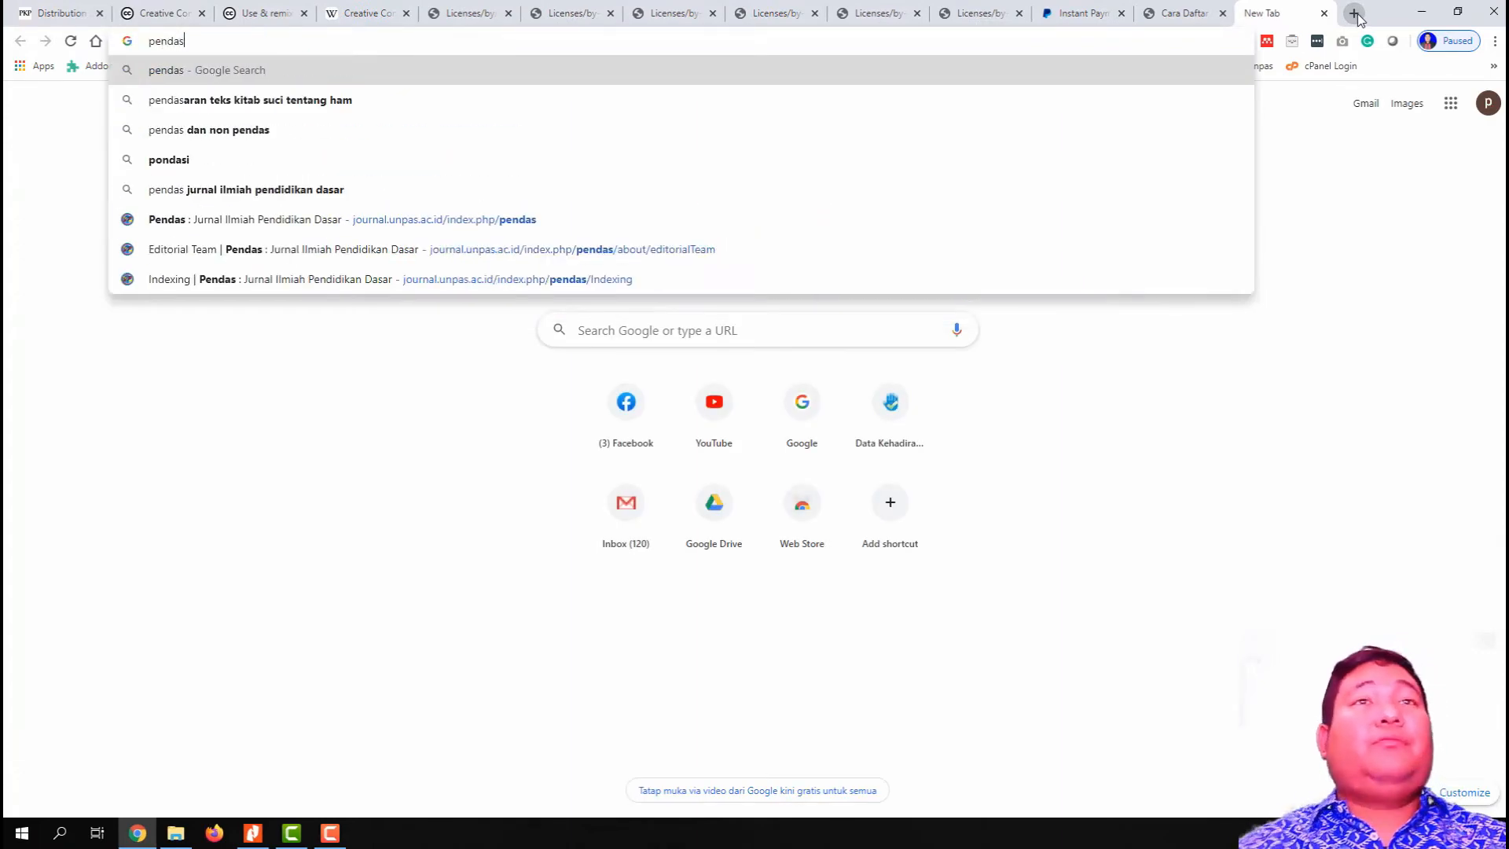
left_click(1029, 230)
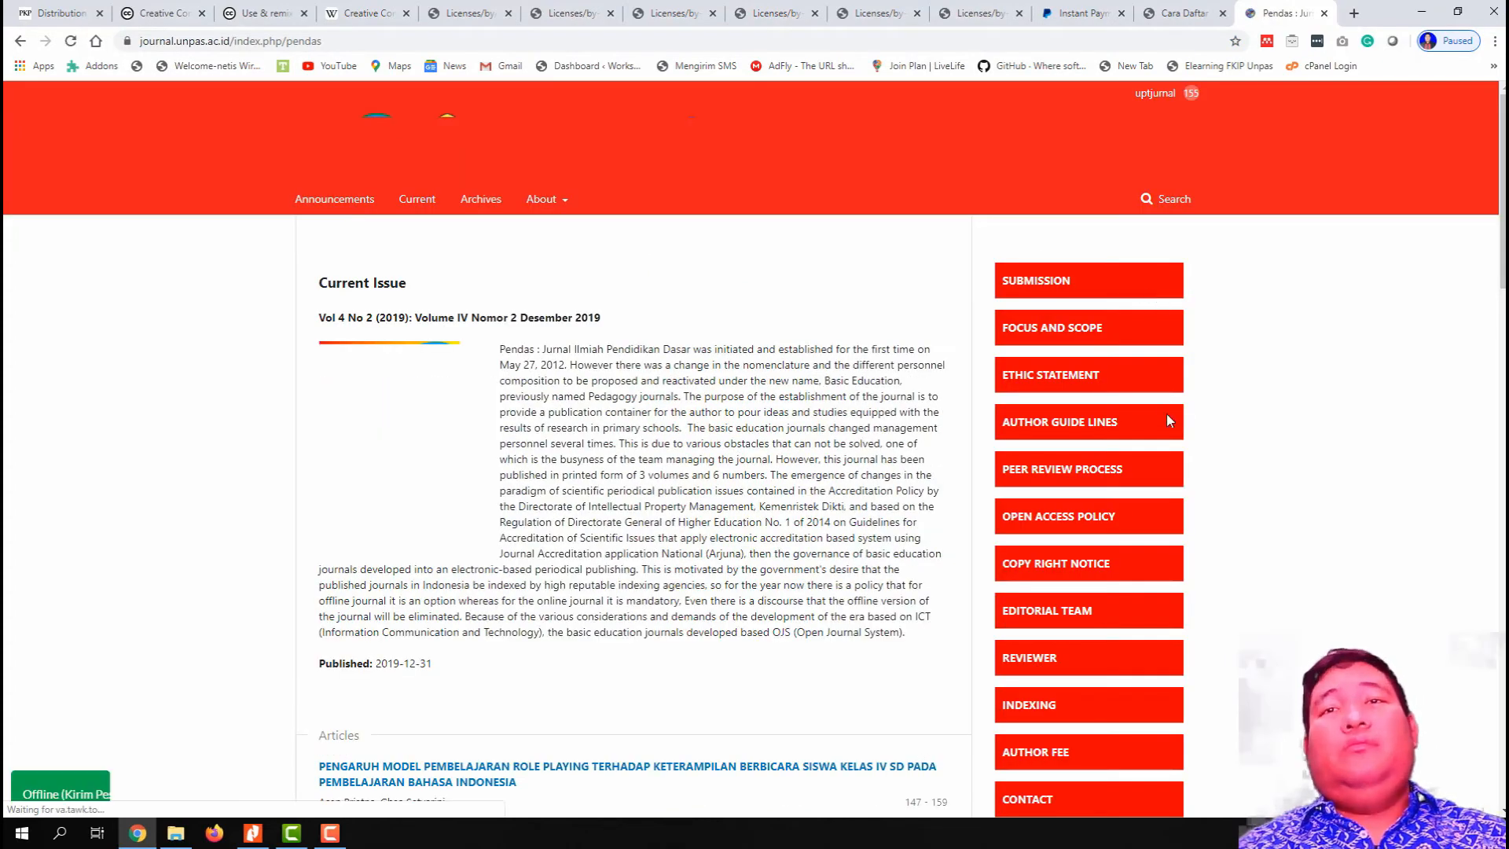
scroll(1167, 416, "down", 1)
scroll(1169, 420, "down", 1)
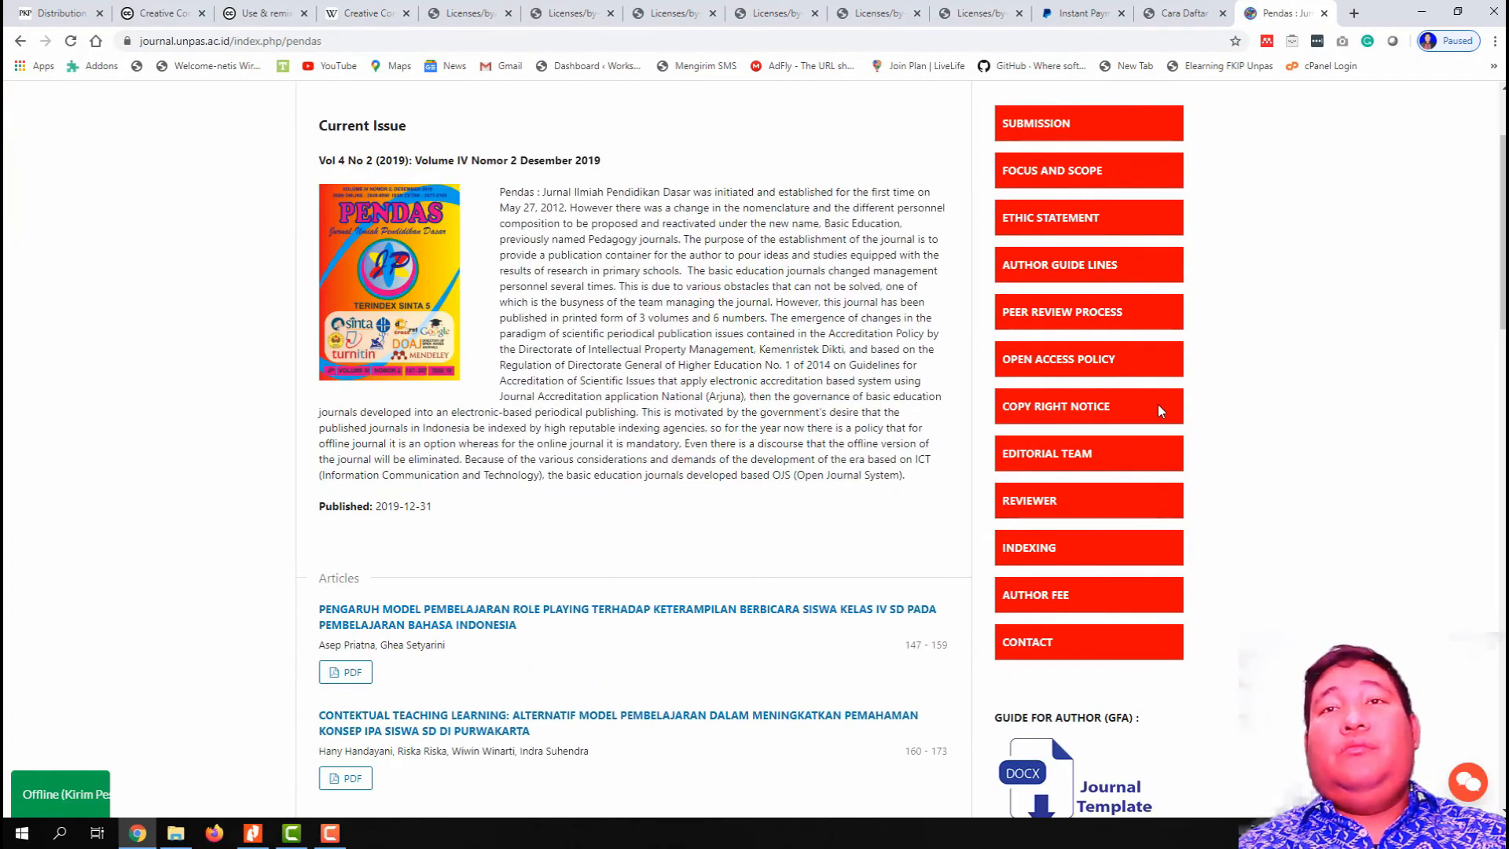
left_click(1069, 407)
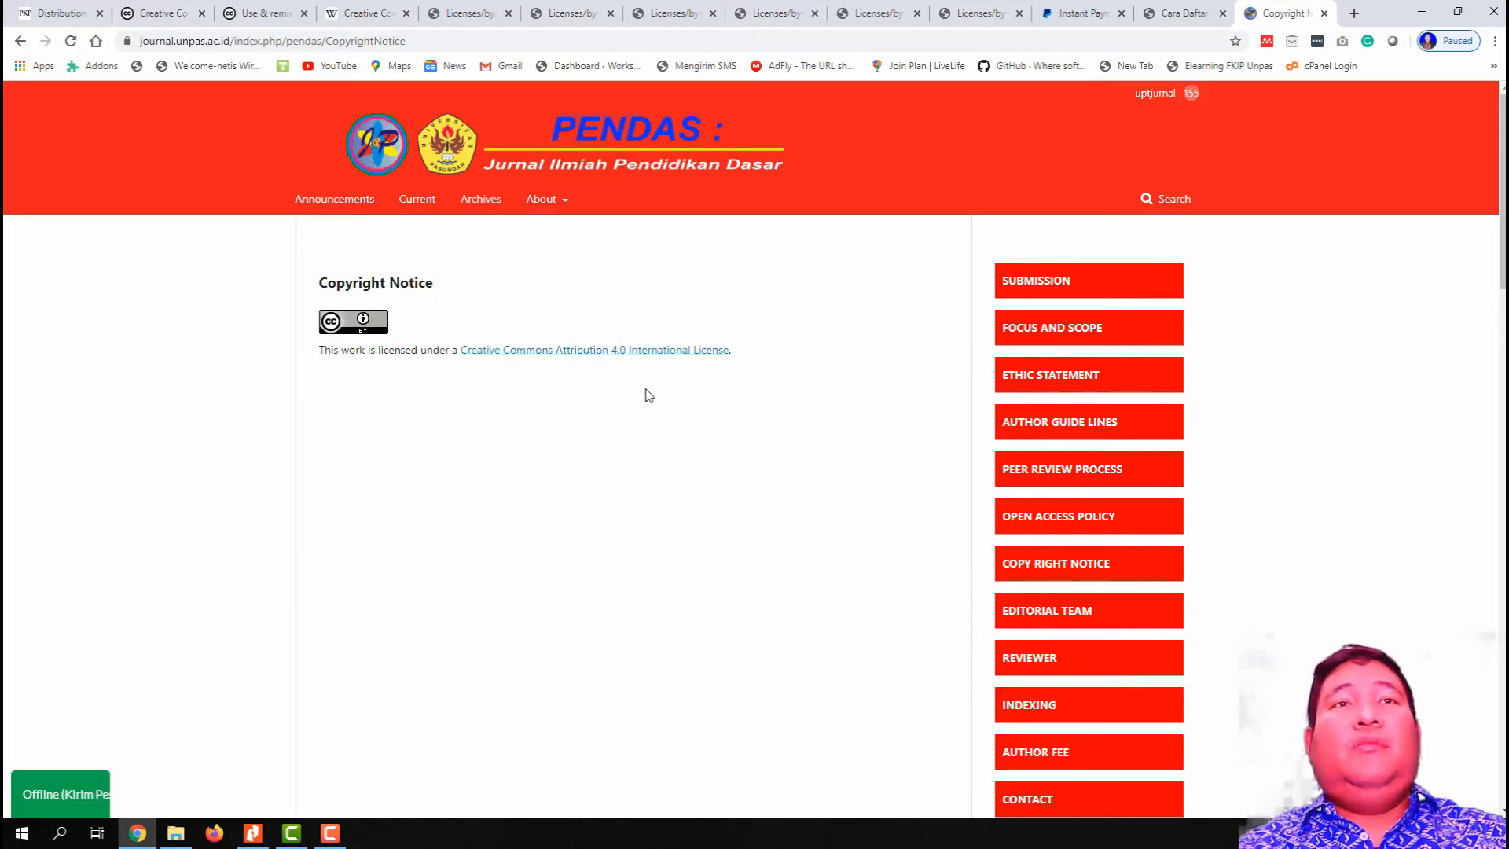
- Copy the Pendas copyright notice, including its heading, Creative Commons badge and license line, into Jomantara's Copyright Notice
left_click_drag(357, 284, 782, 375)
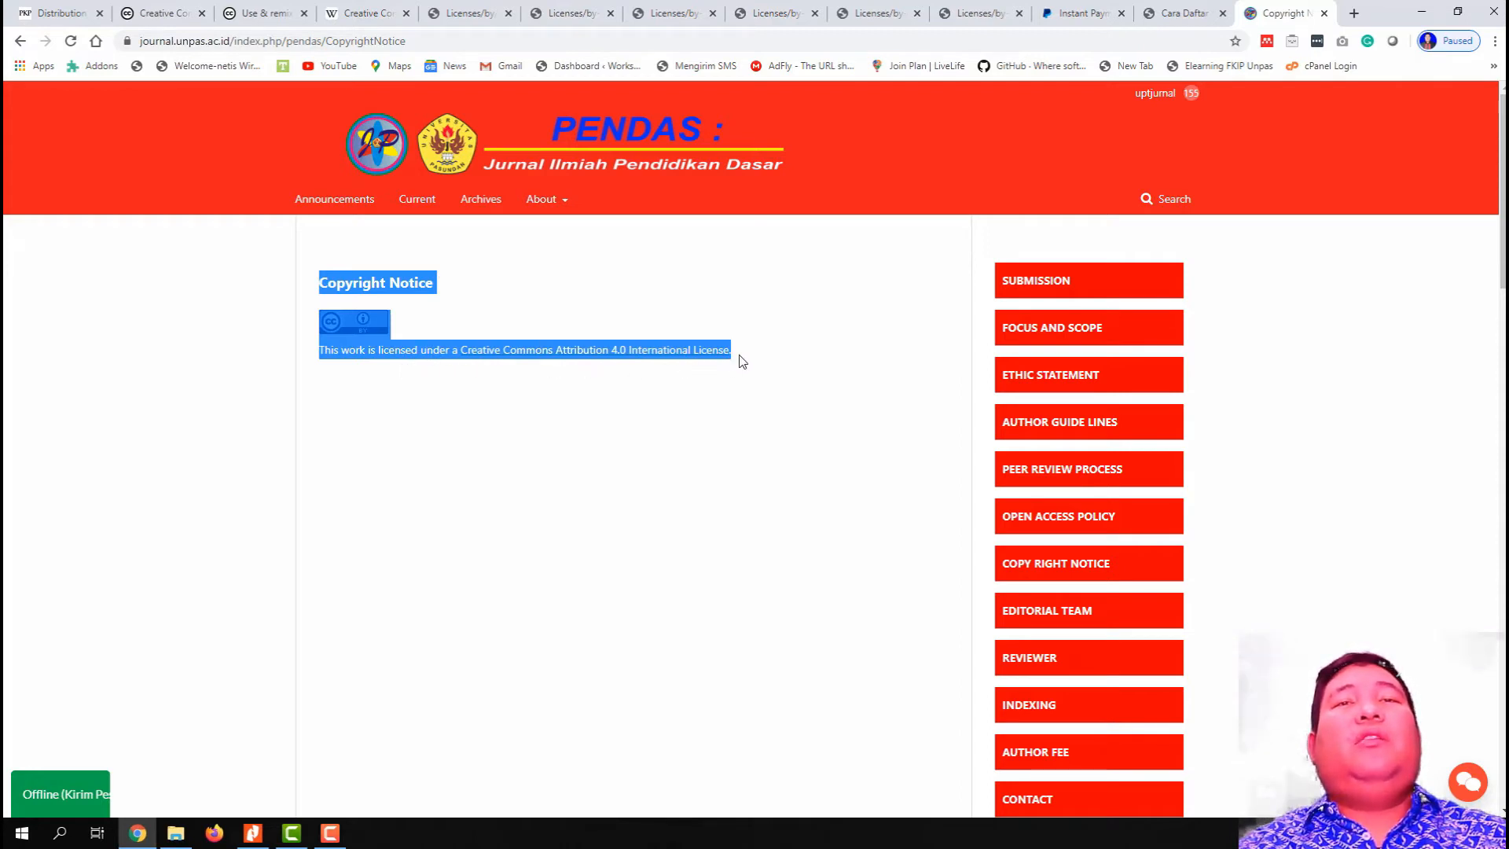
left_click_drag(741, 361, 313, 283)
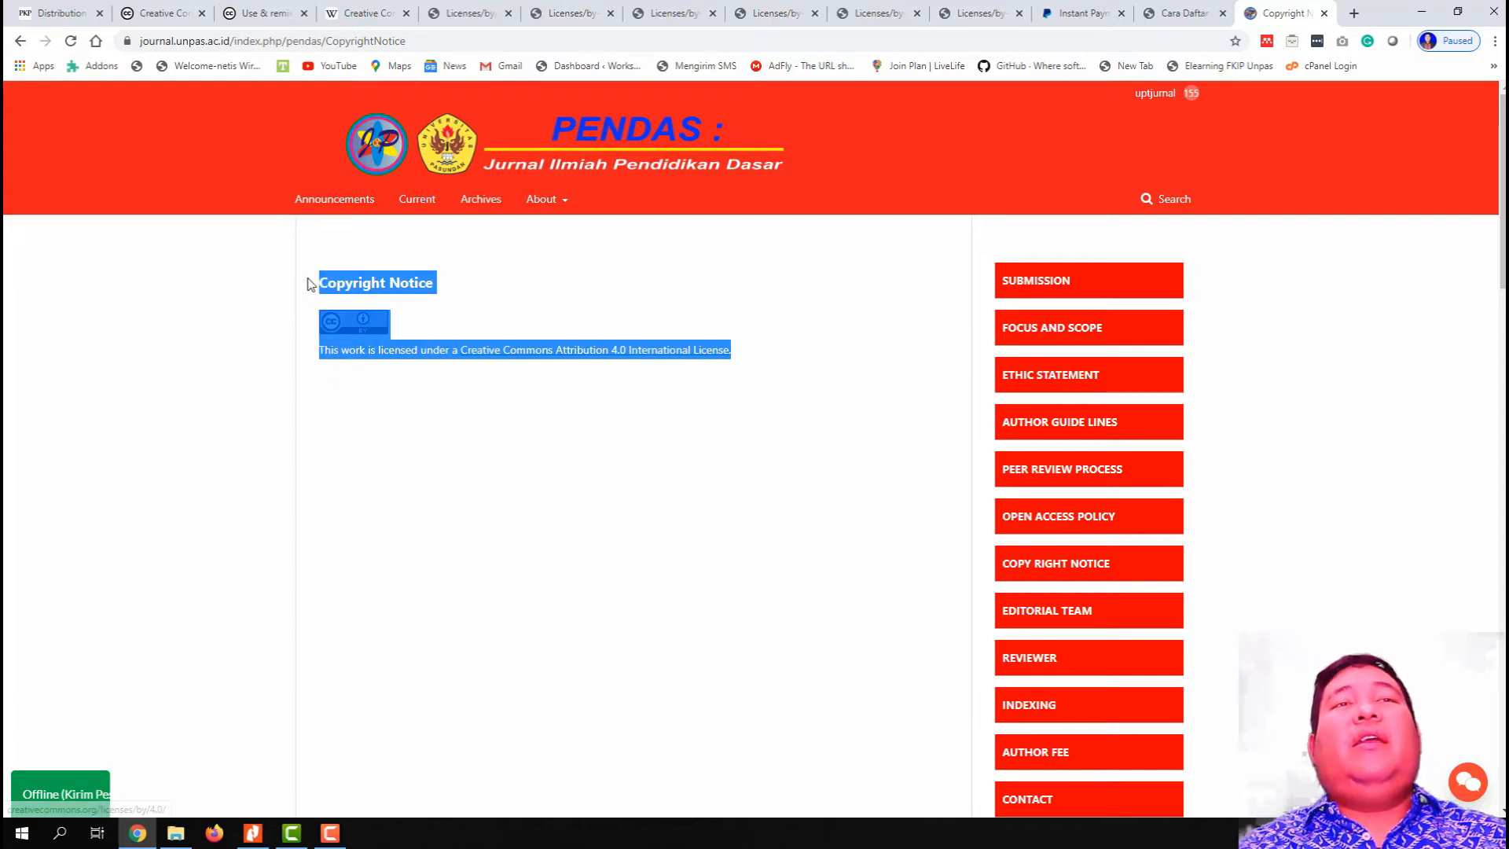
right_click(350, 283)
left_click(362, 293)
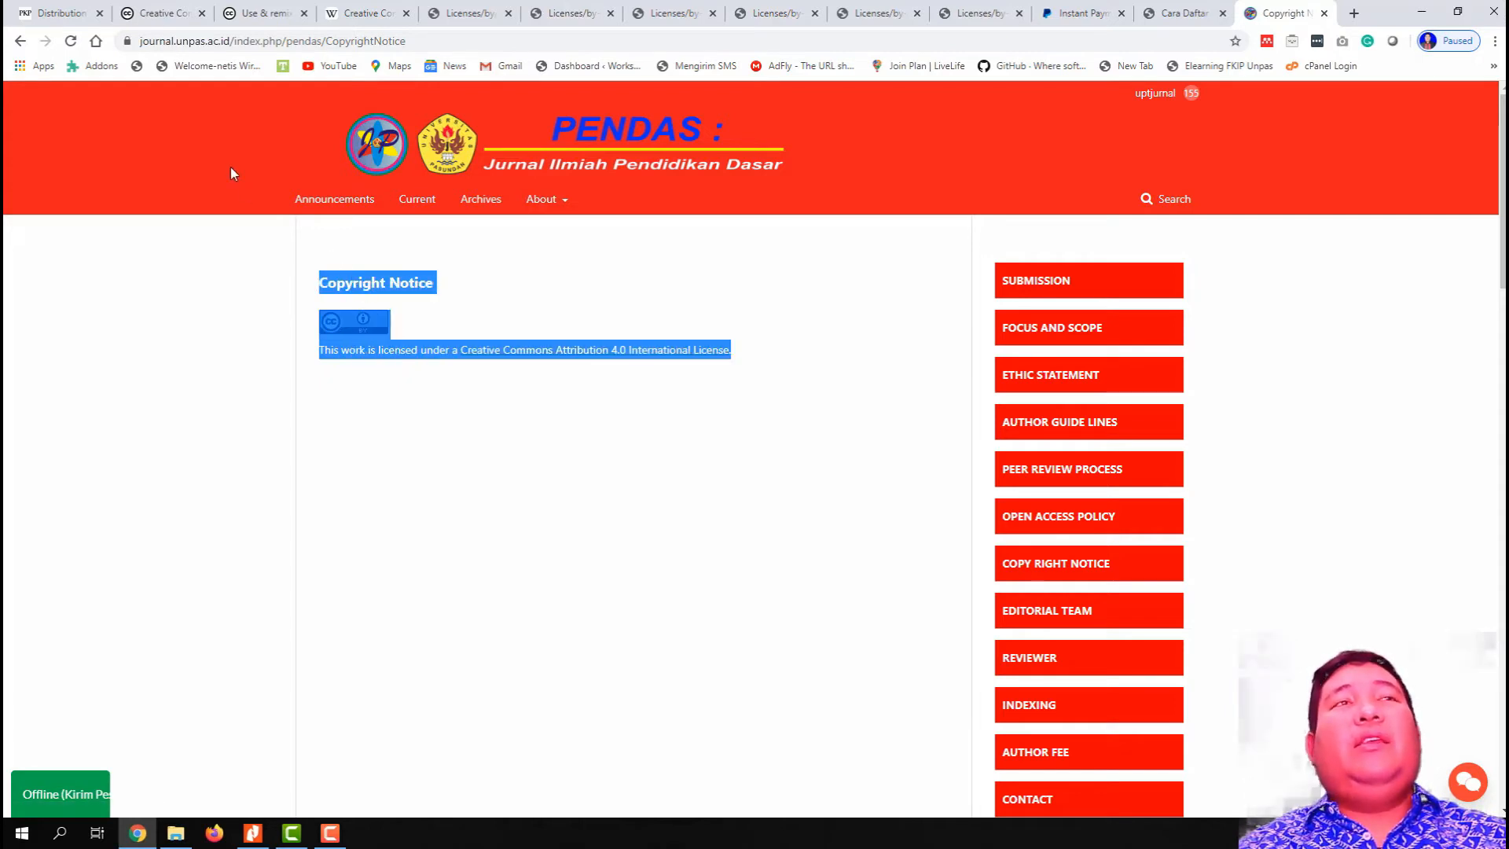
left_click(67, 11)
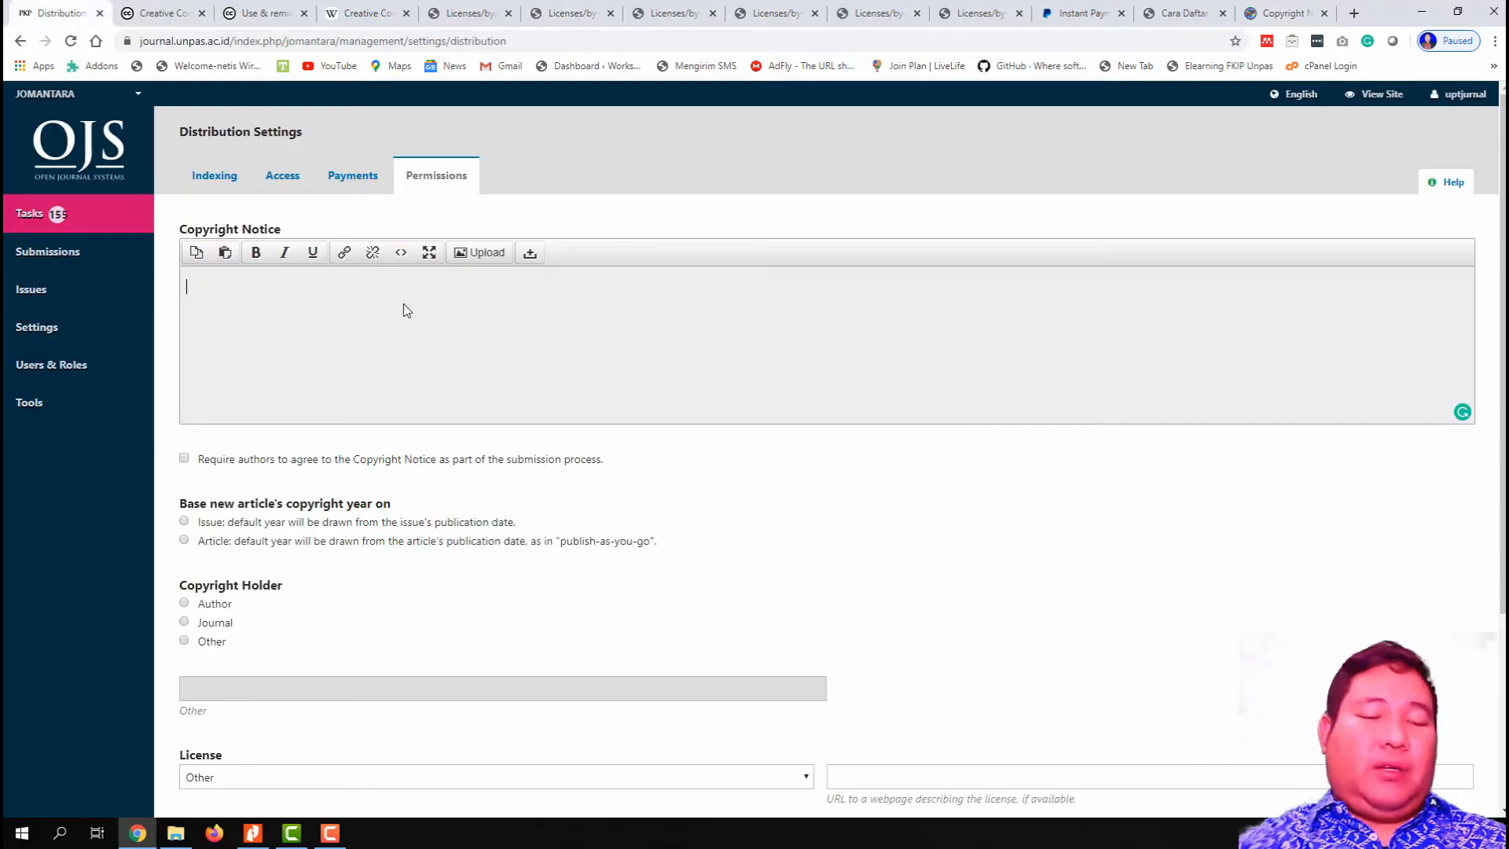
key("ctrl+v")
left_click(534, 410)
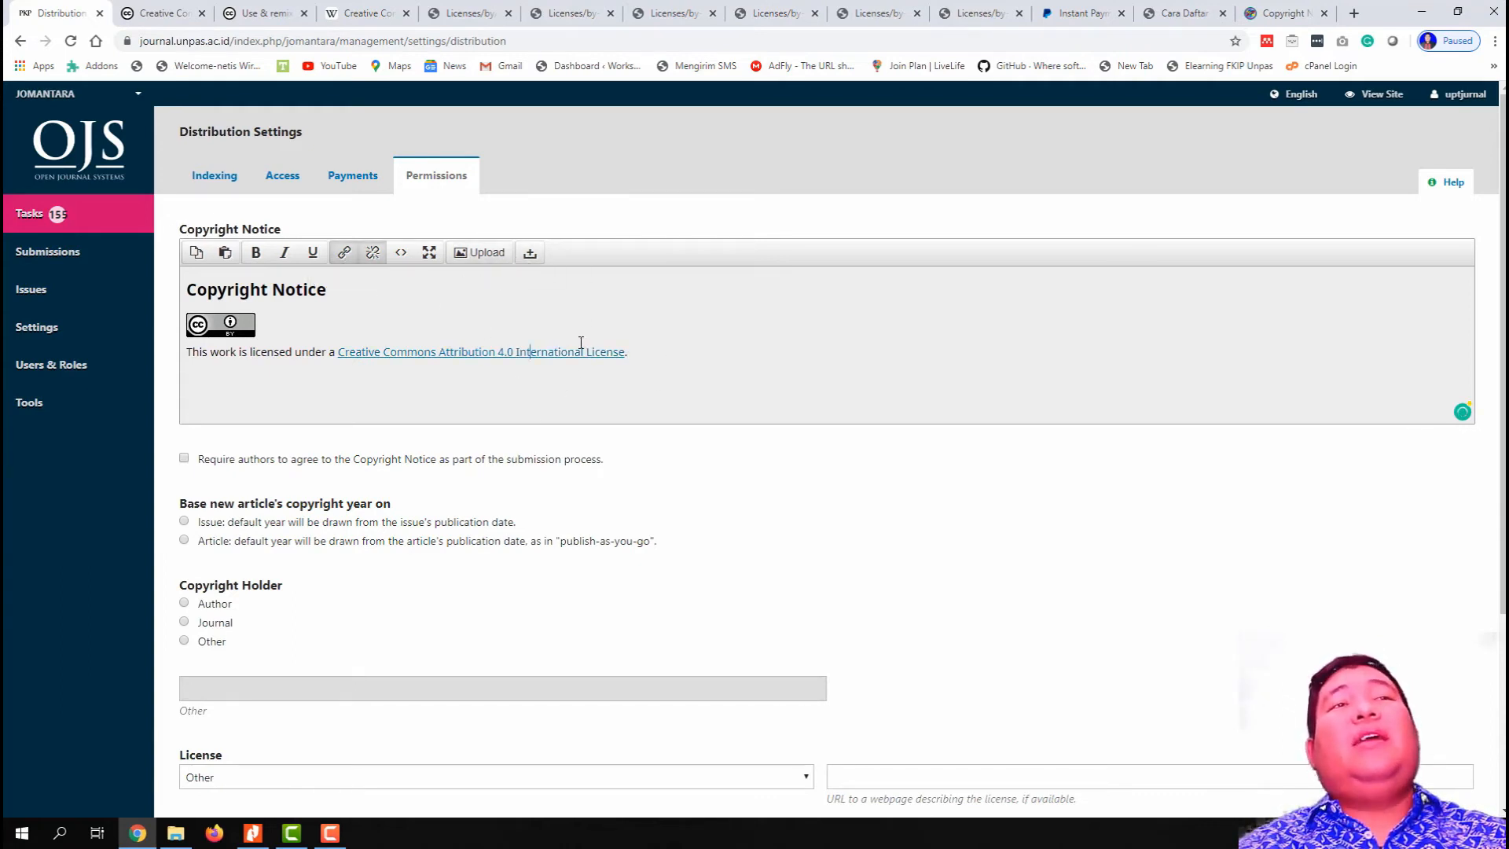
left_click(650, 354)
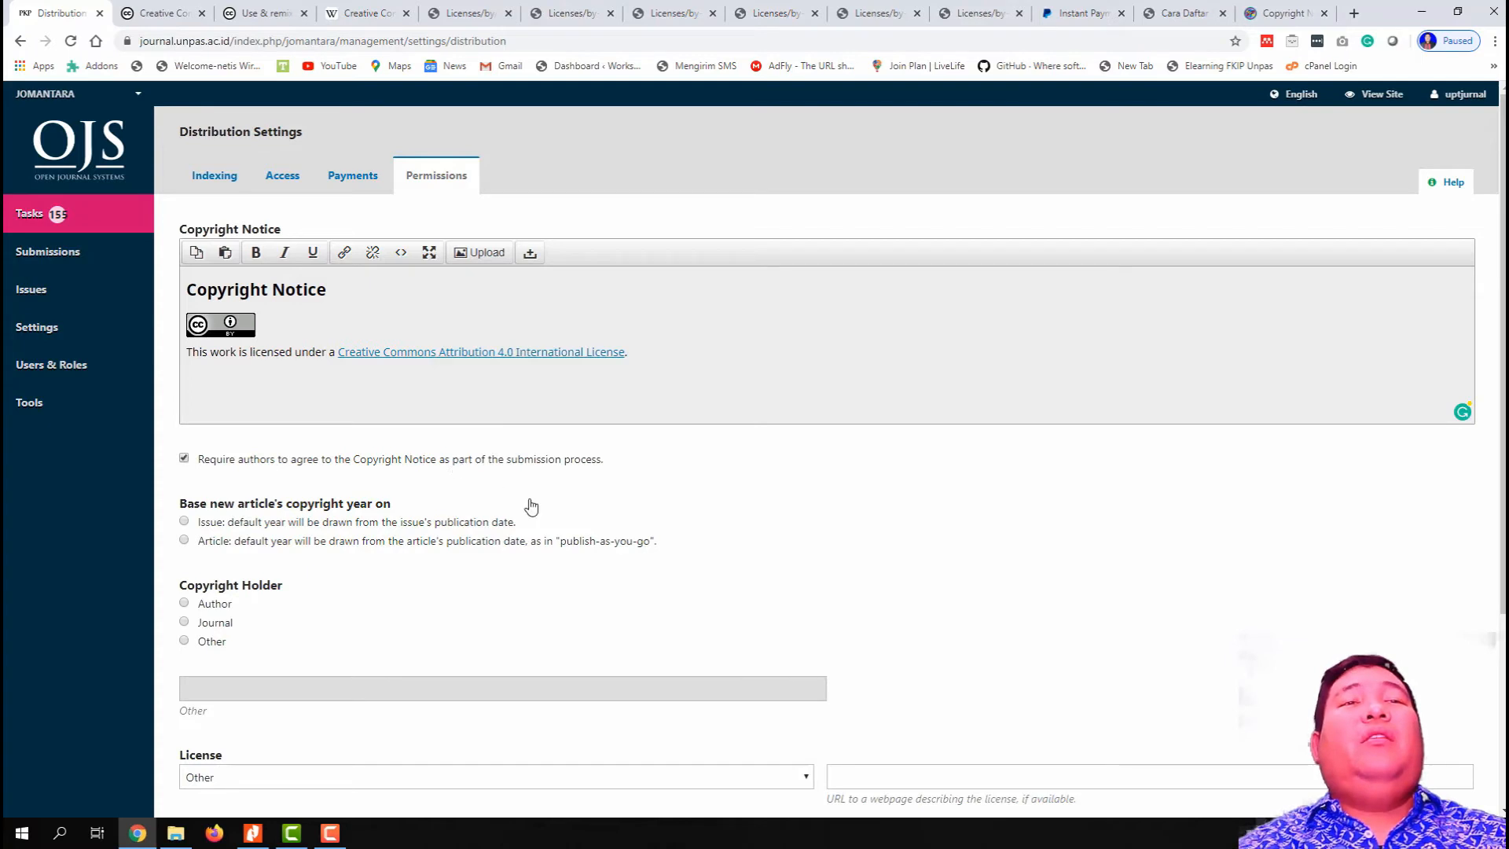
- Require authors to agree to the Copyright Notice as part of the submission process
left_click(428, 468)
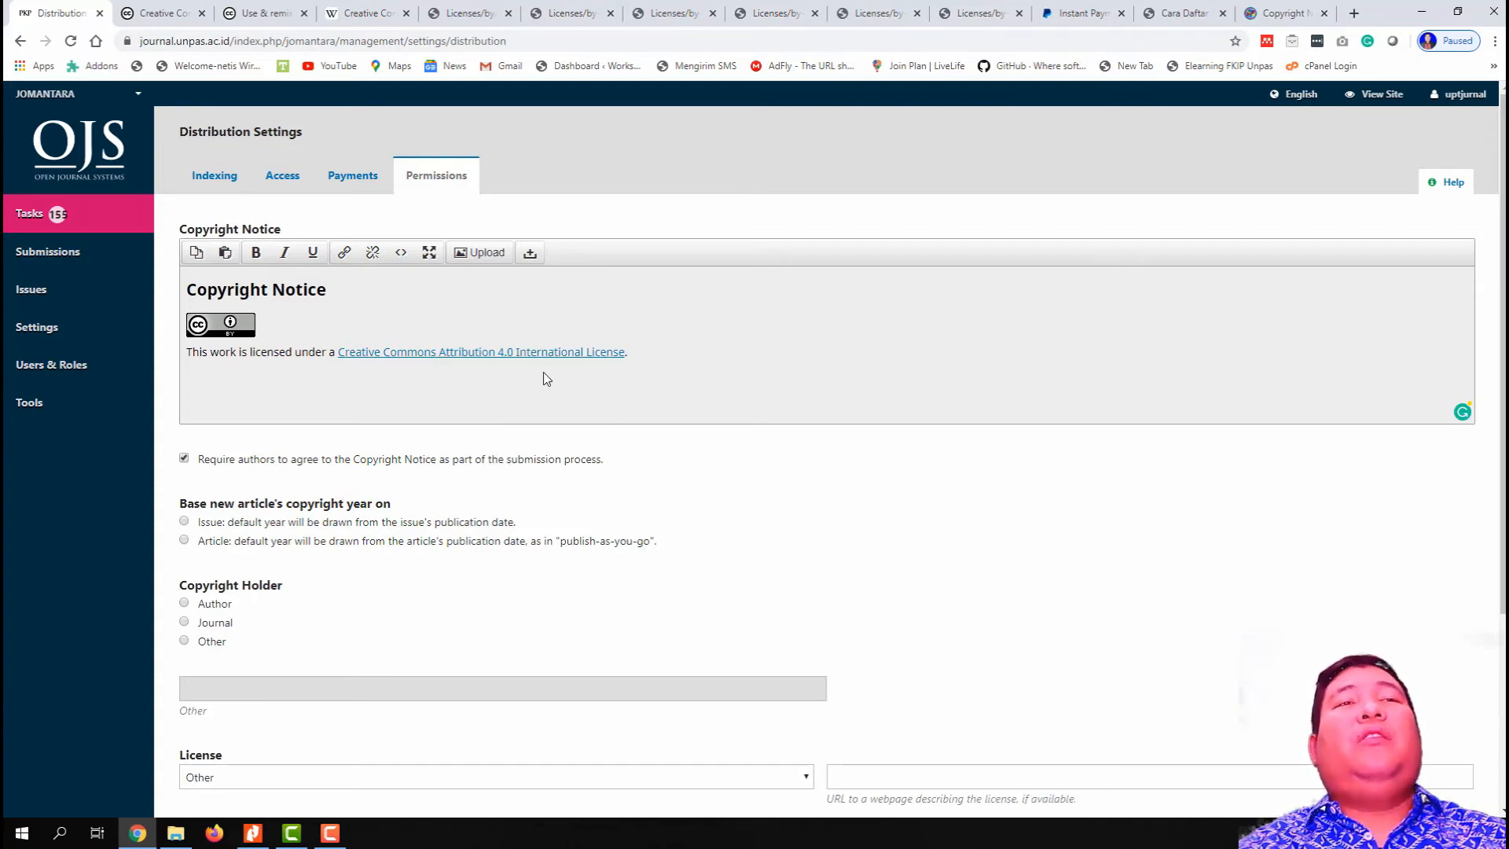
left_click_drag(649, 346, 158, 262)
left_click(329, 396)
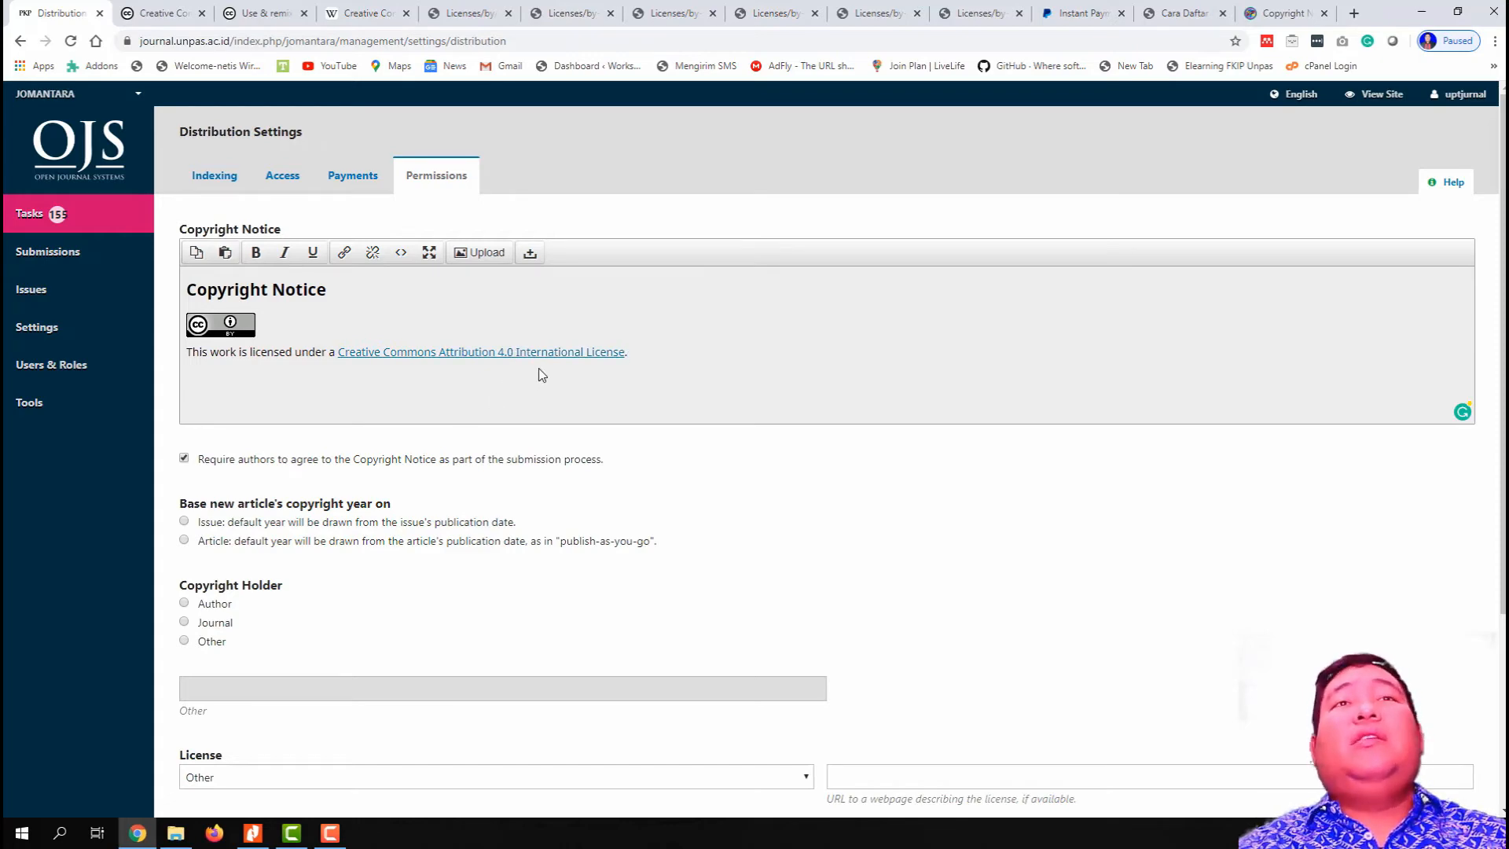
- Set the copyright holder to Other and name it "Publisher Universitas Pasundan"
scroll(611, 456, "down", 2)
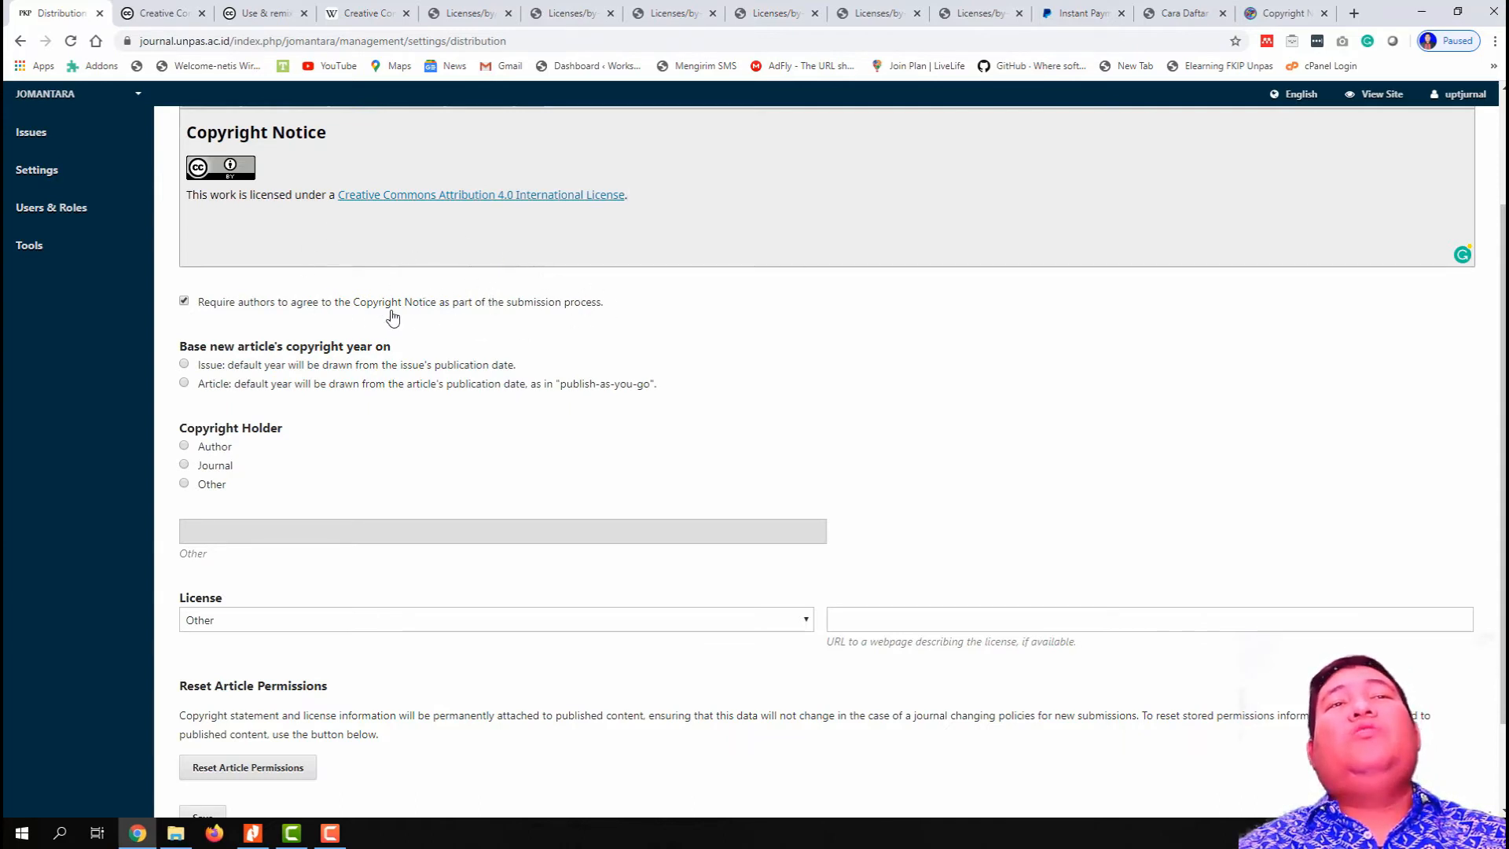
scroll(635, 304, "up", 1)
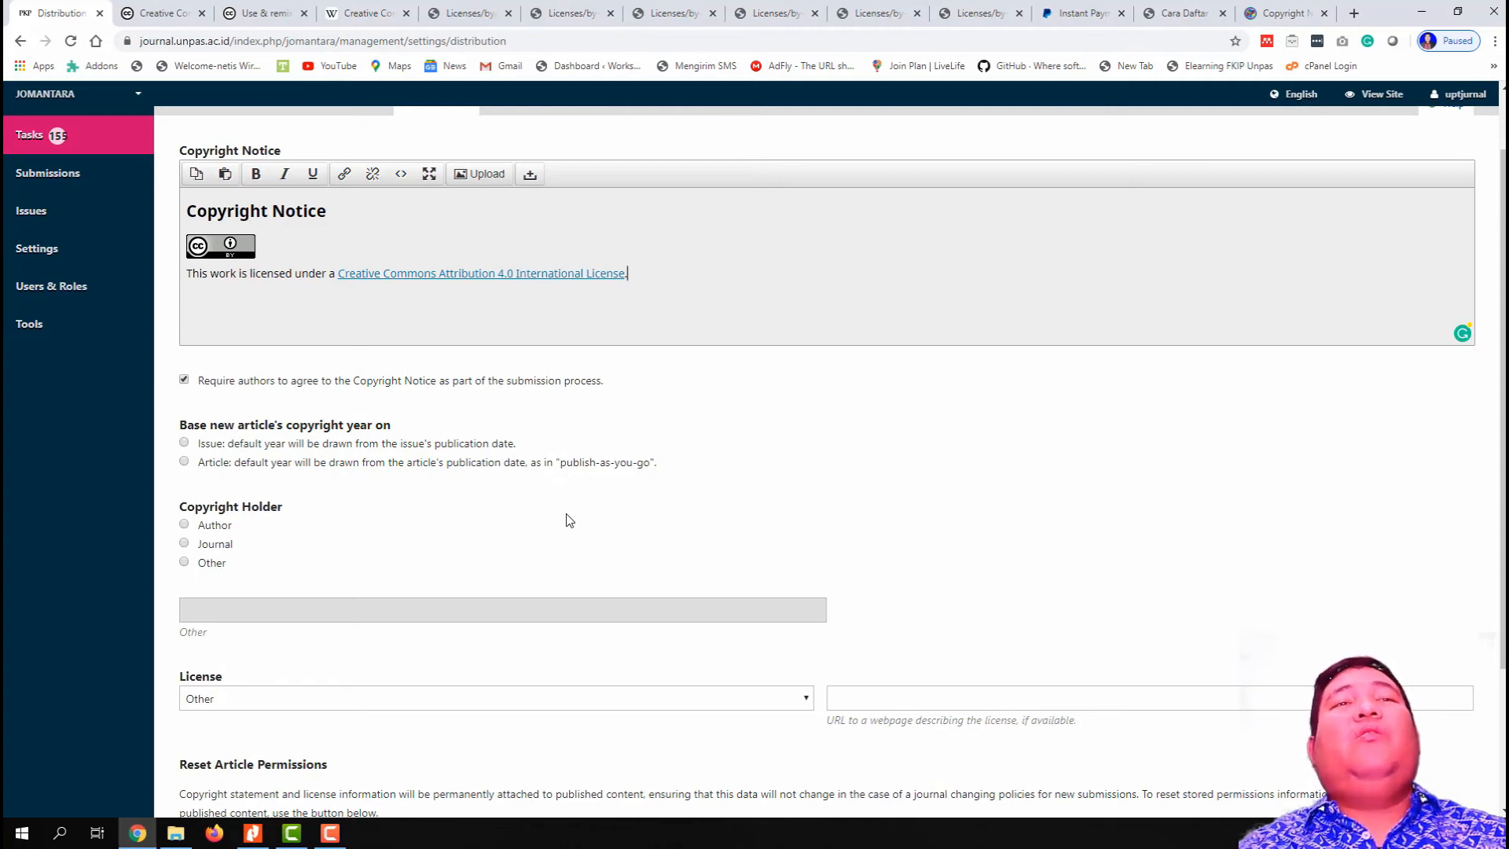
scroll(563, 548, "down", 1)
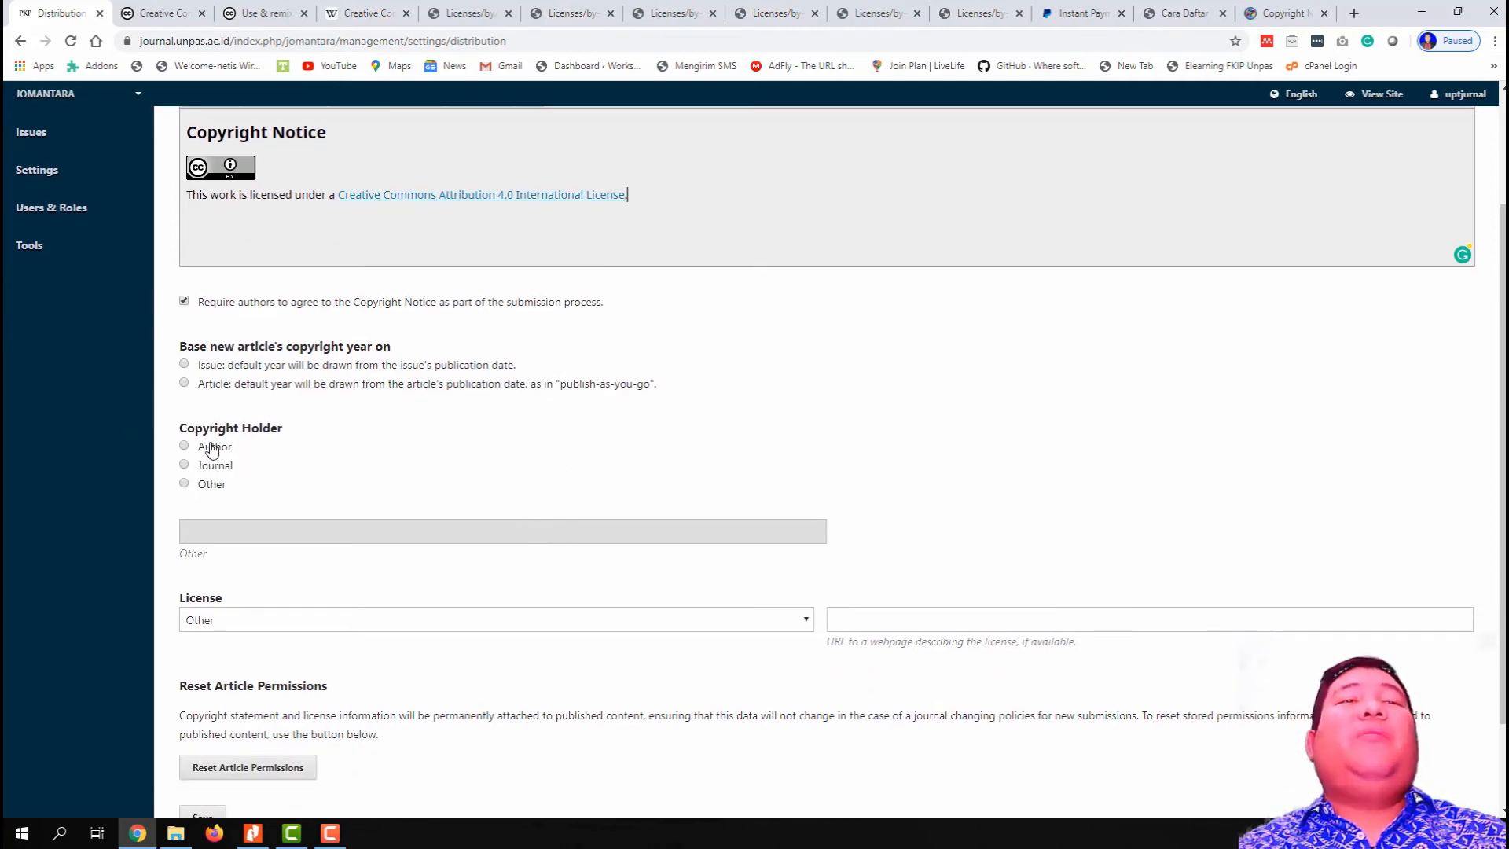
left_click(211, 466)
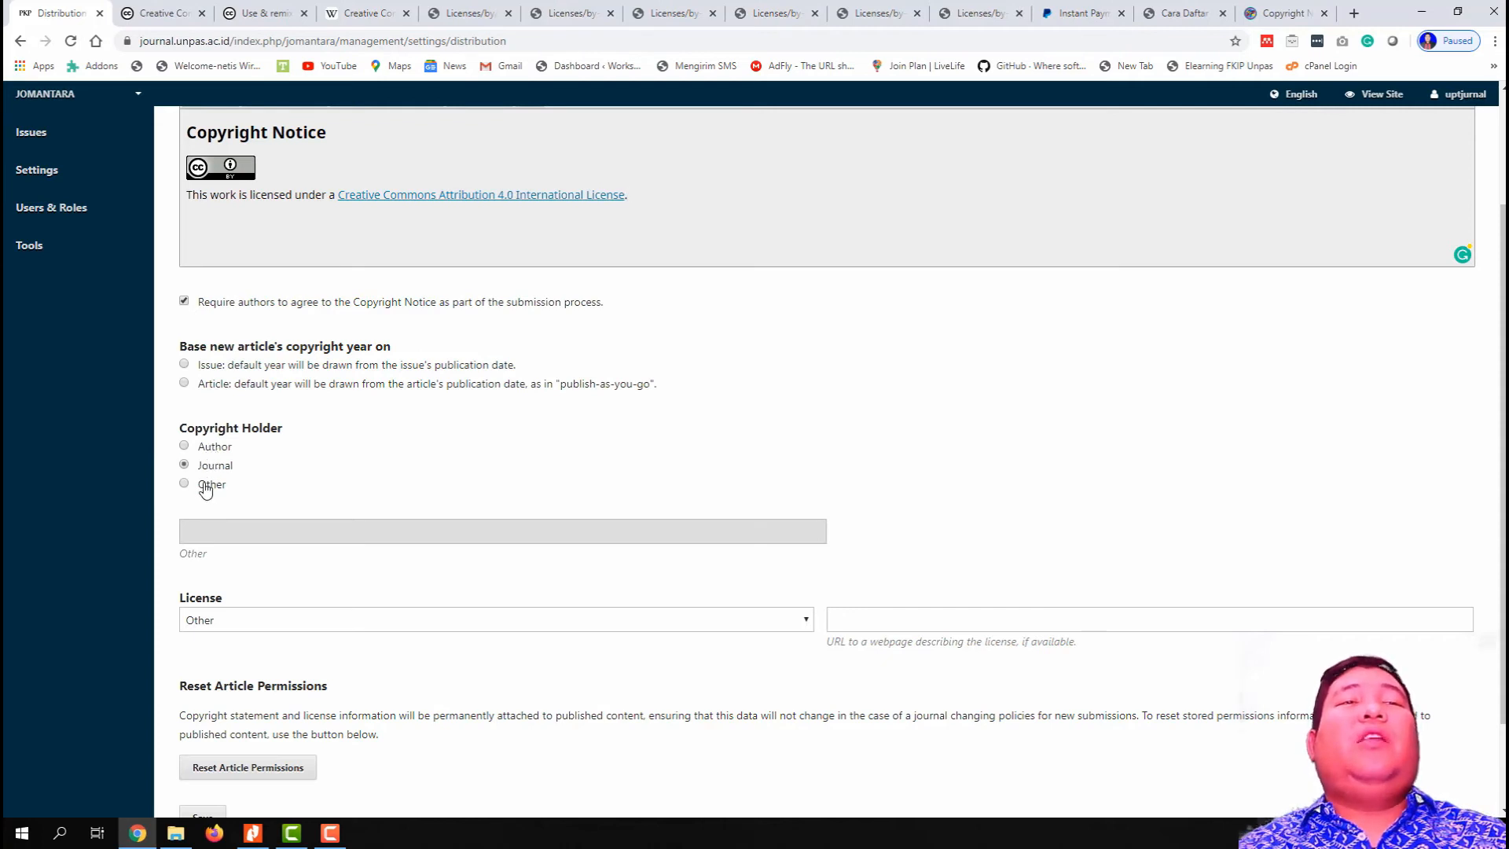
left_click(206, 487)
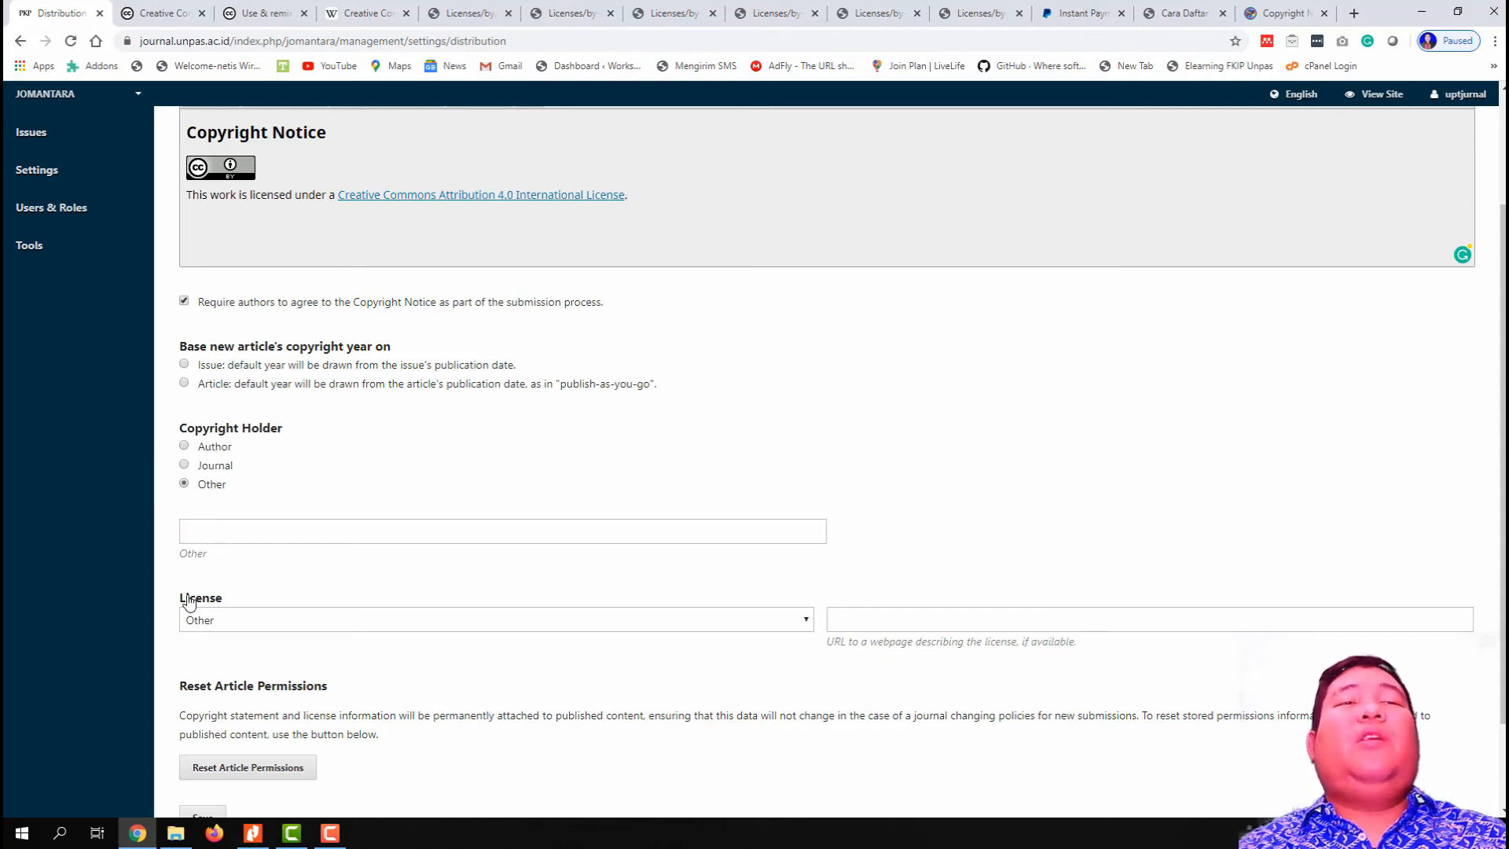
left_click(221, 540)
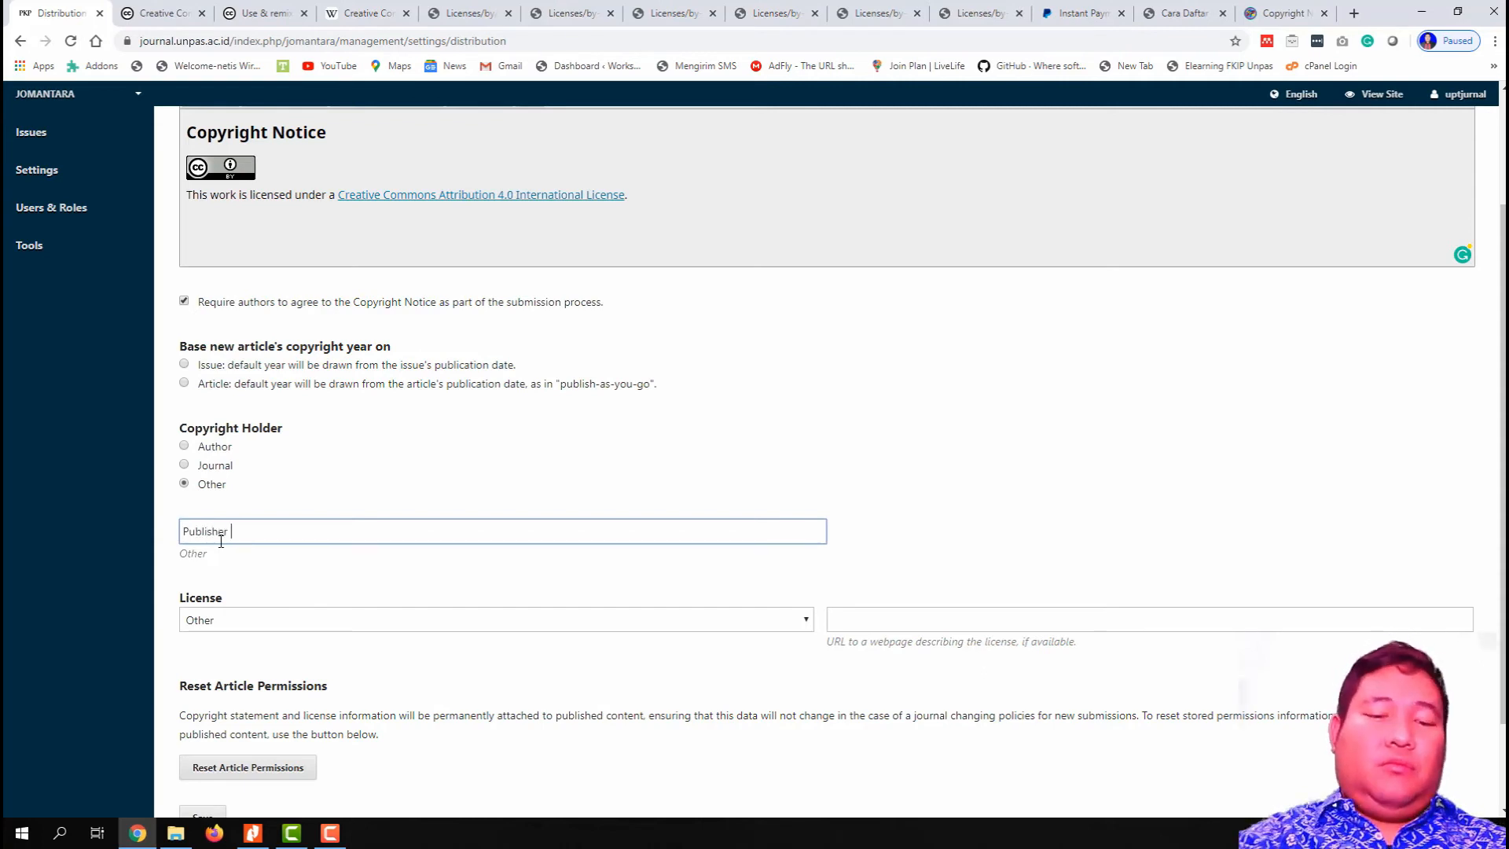
type("Publisher Universitas Pasundan")
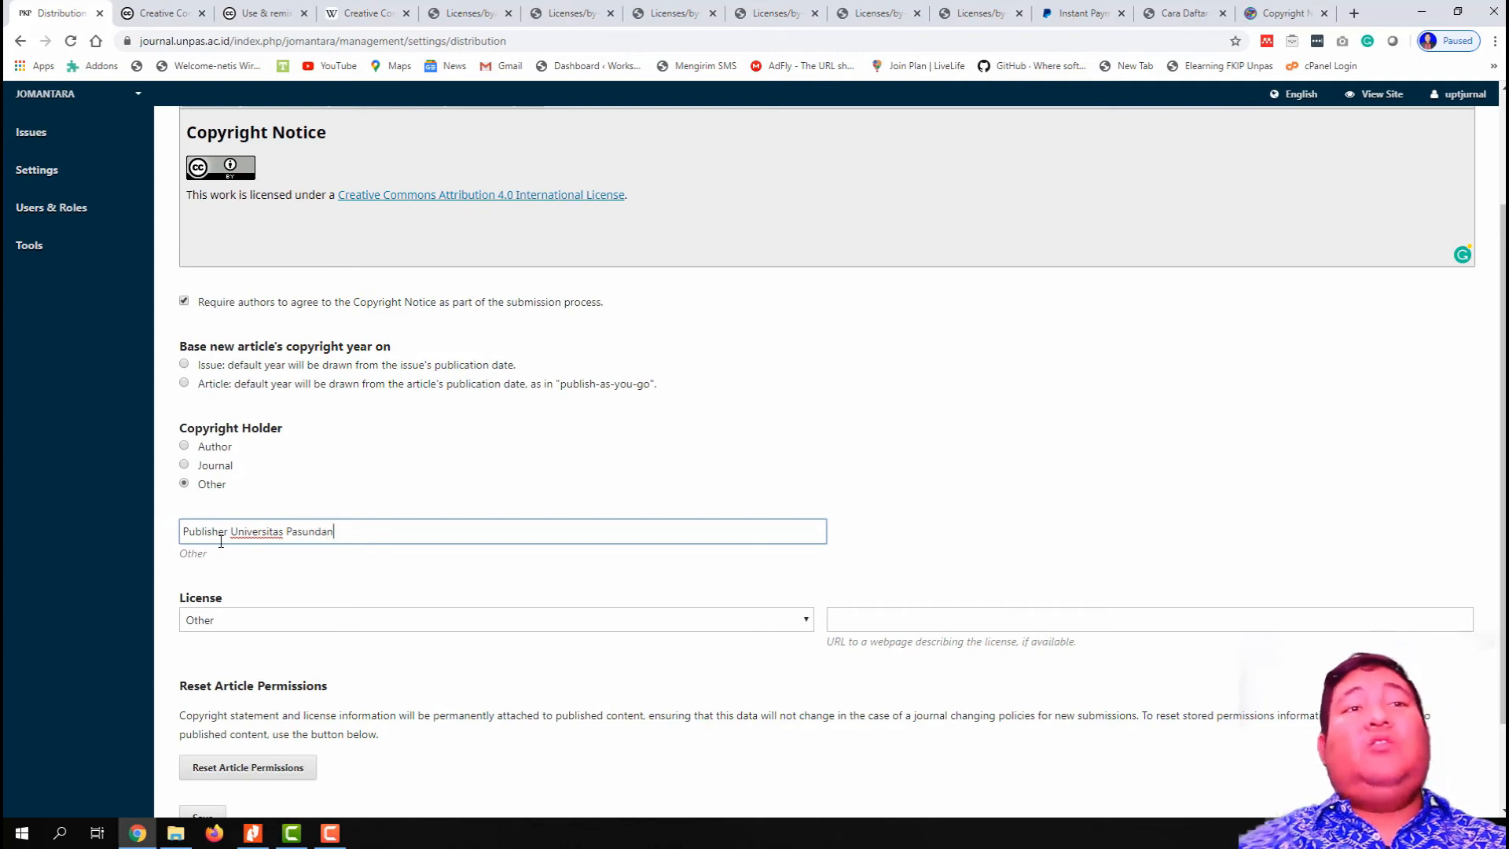
- Try the licenses CC Attribution-NonCommercial-NoDerivatives 4.0 and CC Attribution-NonCommercial 4.0 for the journal
left_click(418, 618)
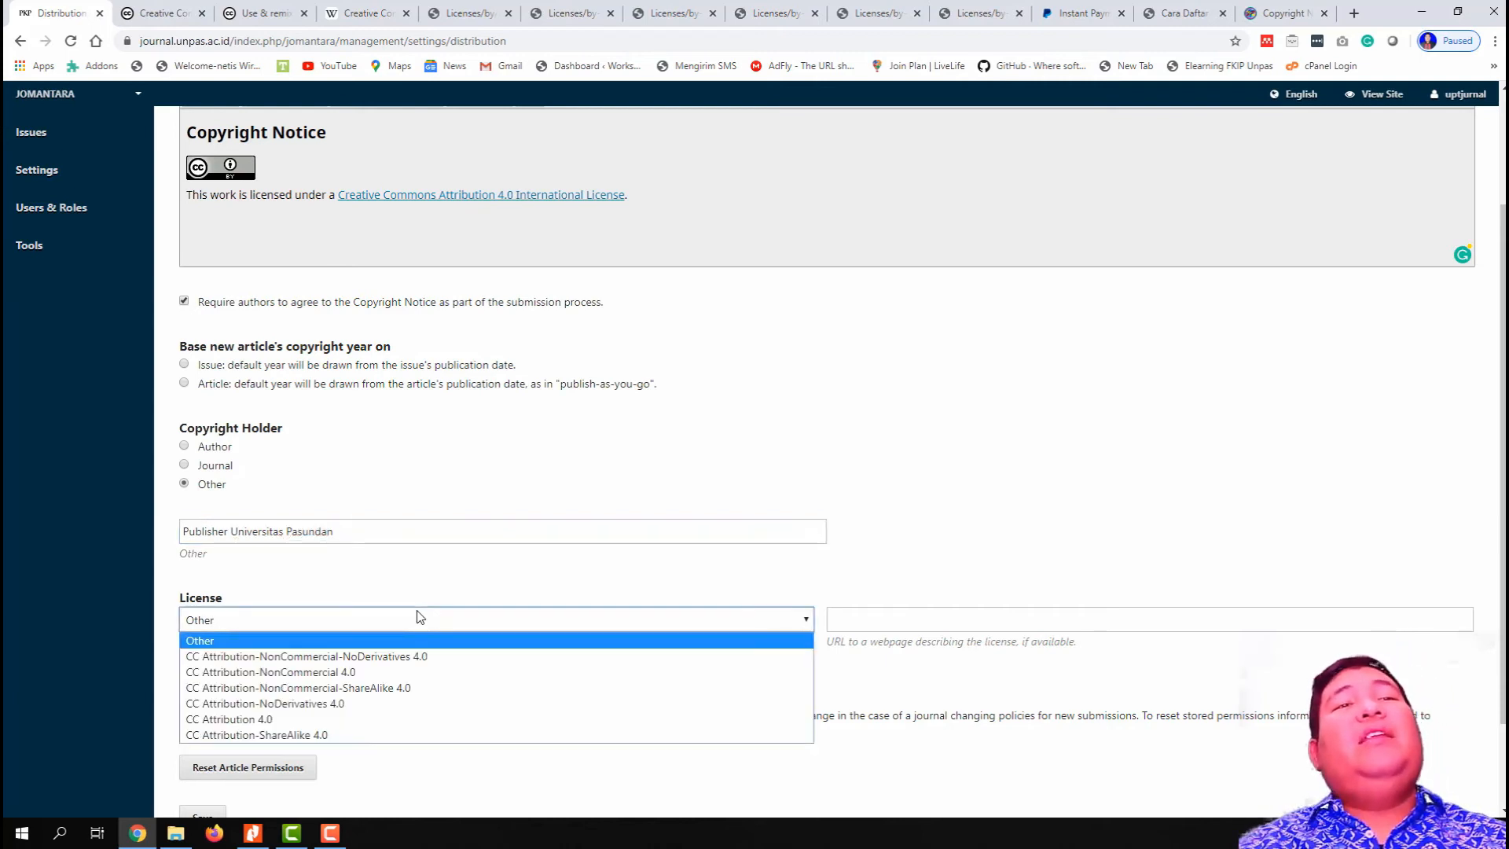
left_click(916, 696)
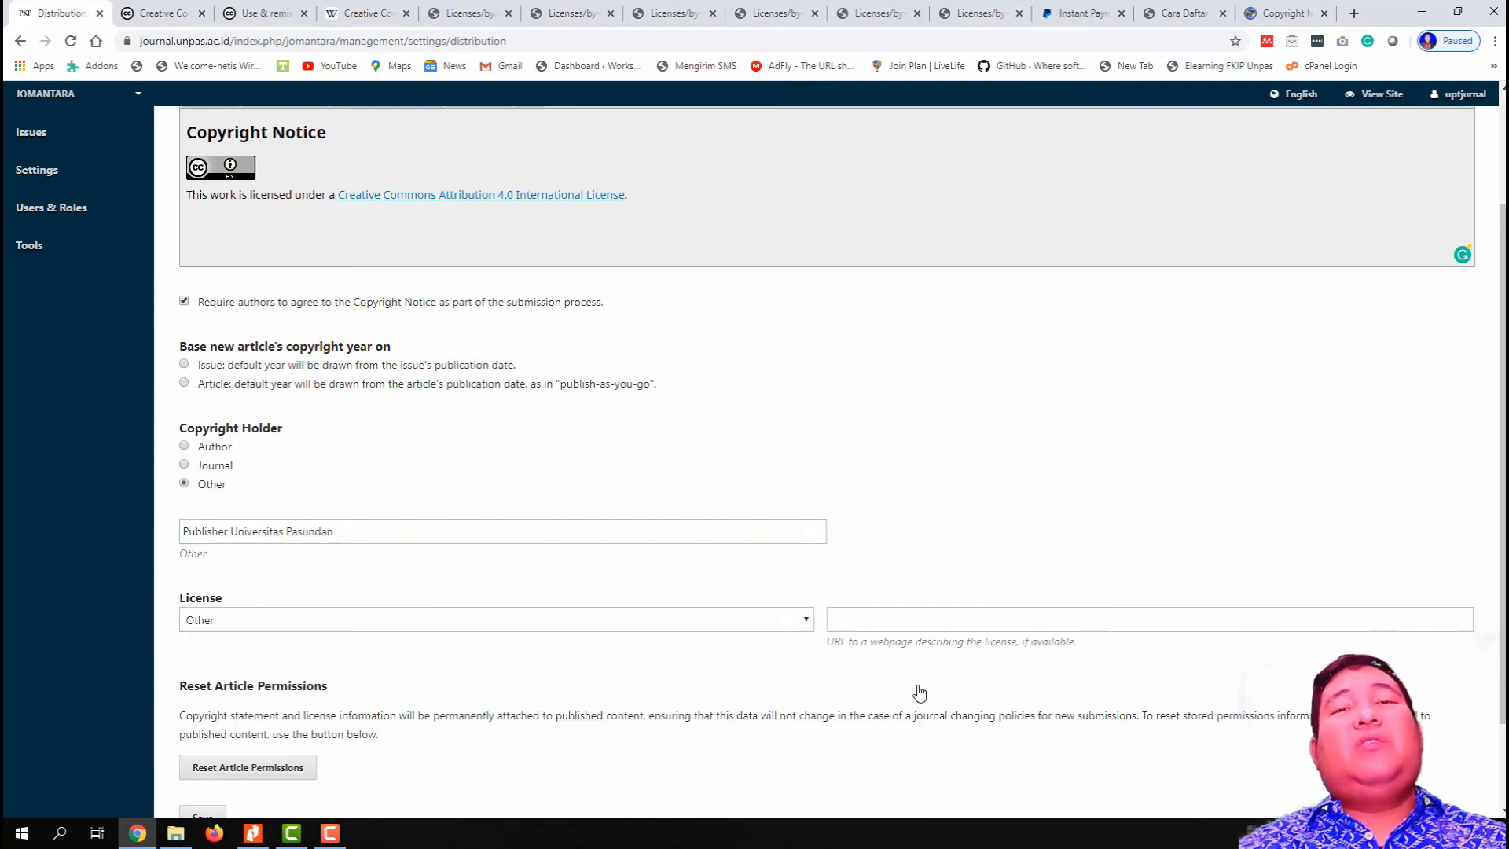
scroll(864, 684, "down", 2)
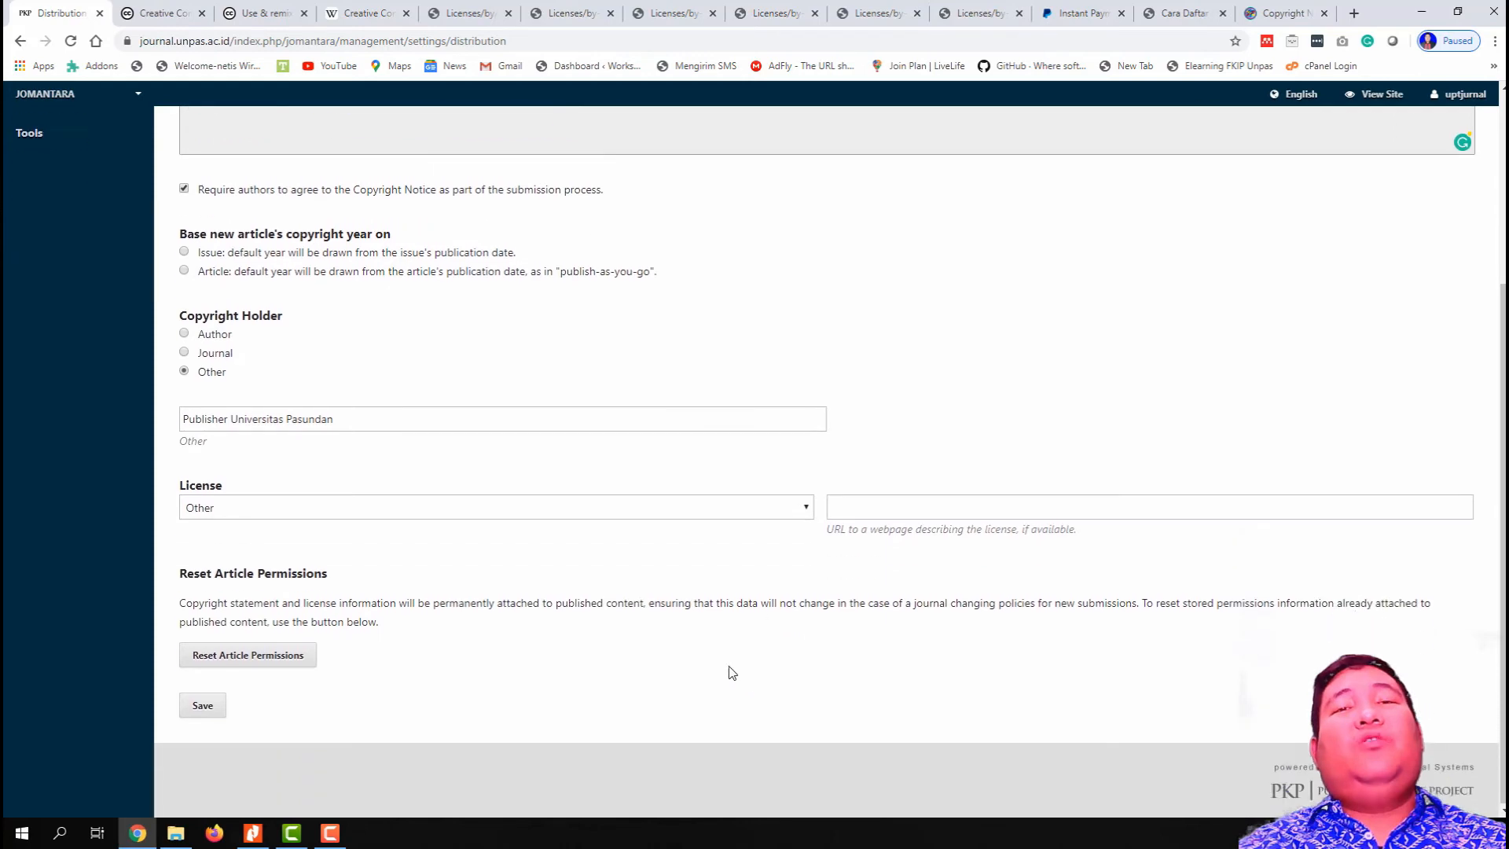
left_click(658, 507)
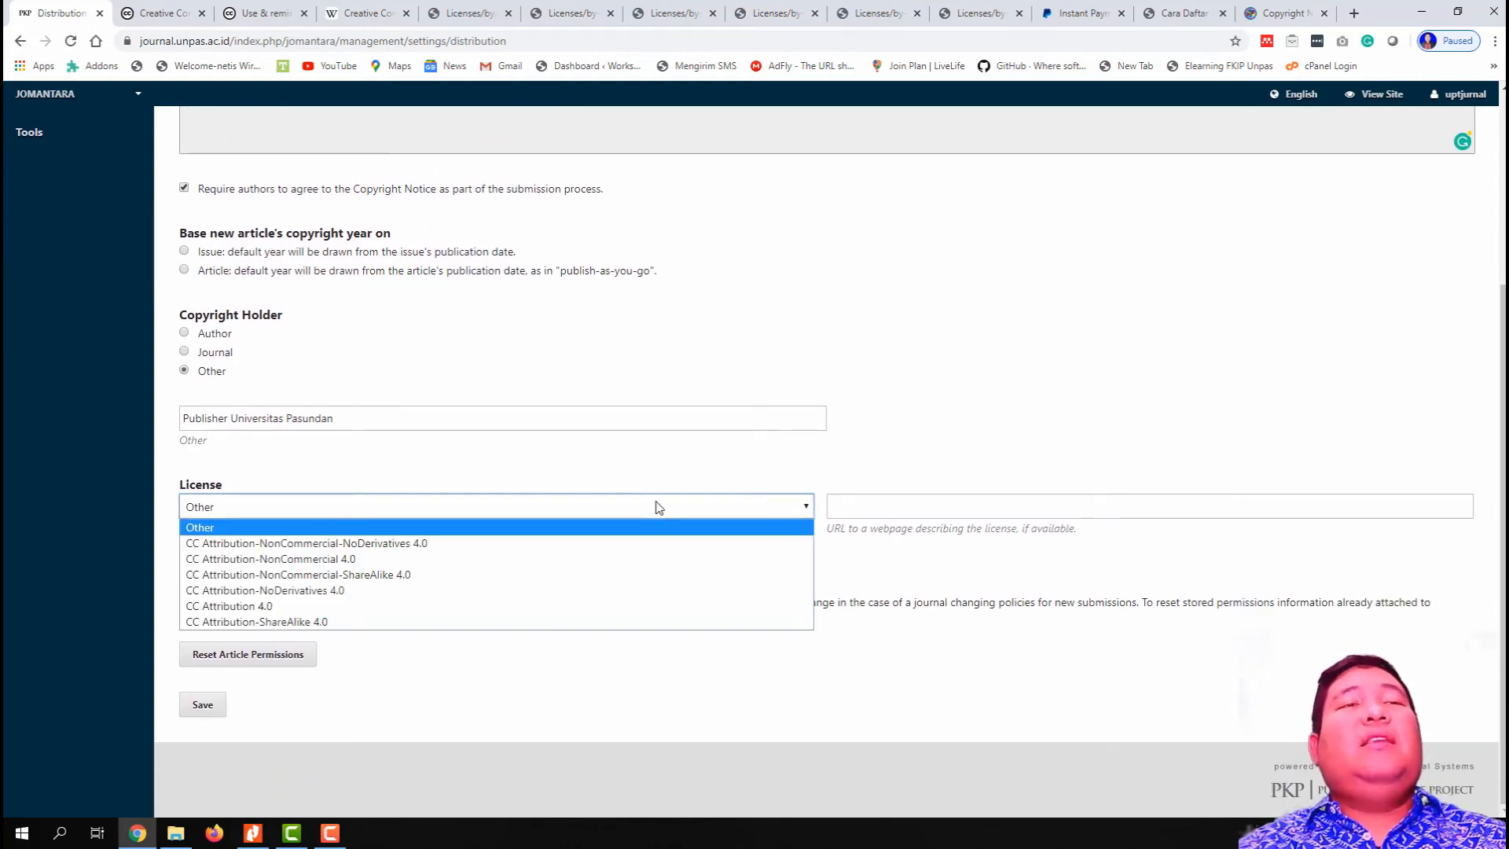
left_click(595, 550)
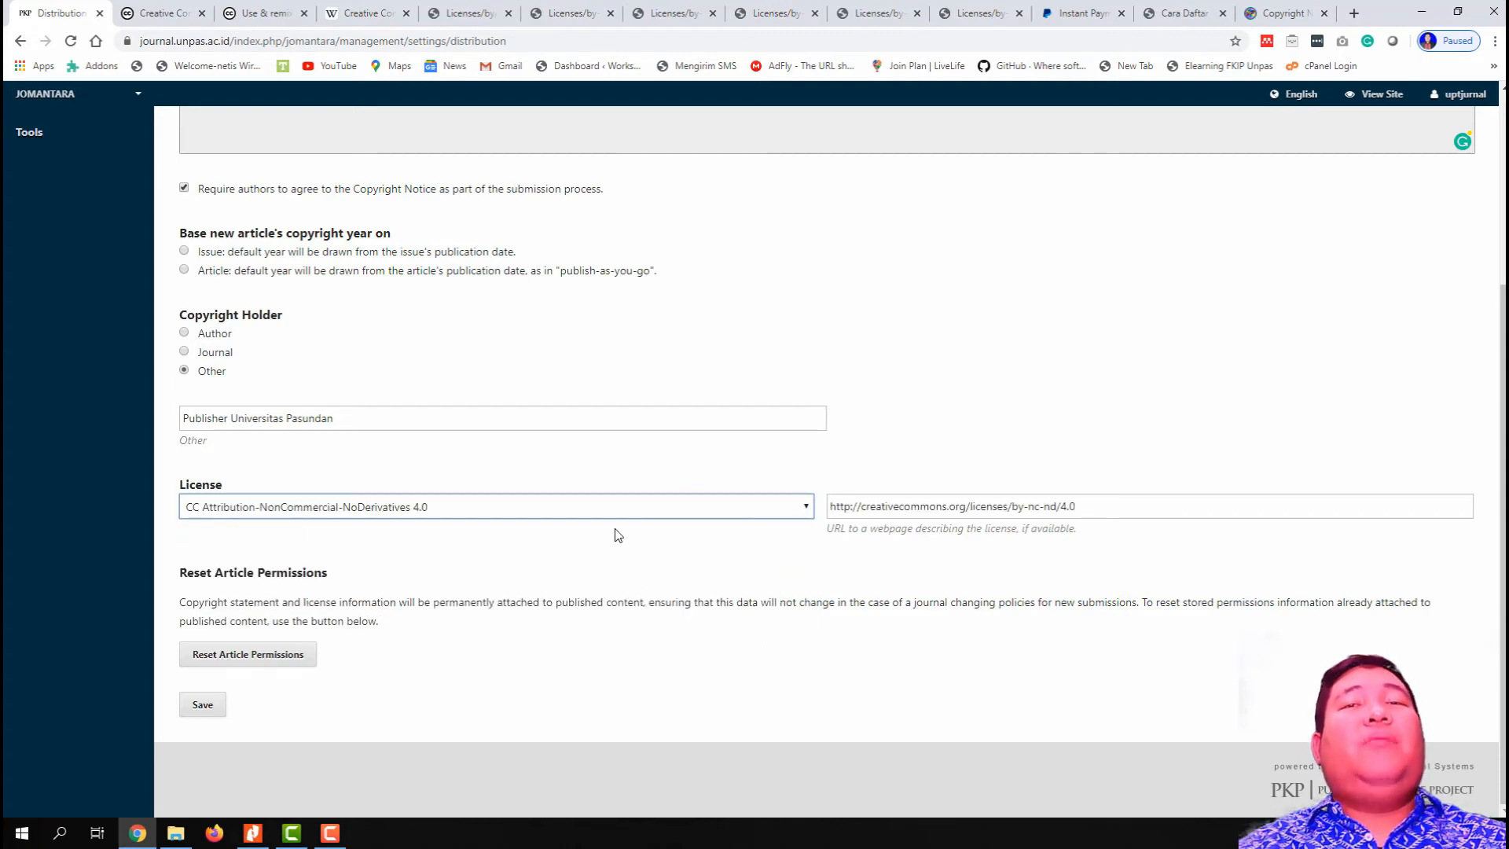
left_click(637, 515)
left_click(617, 559)
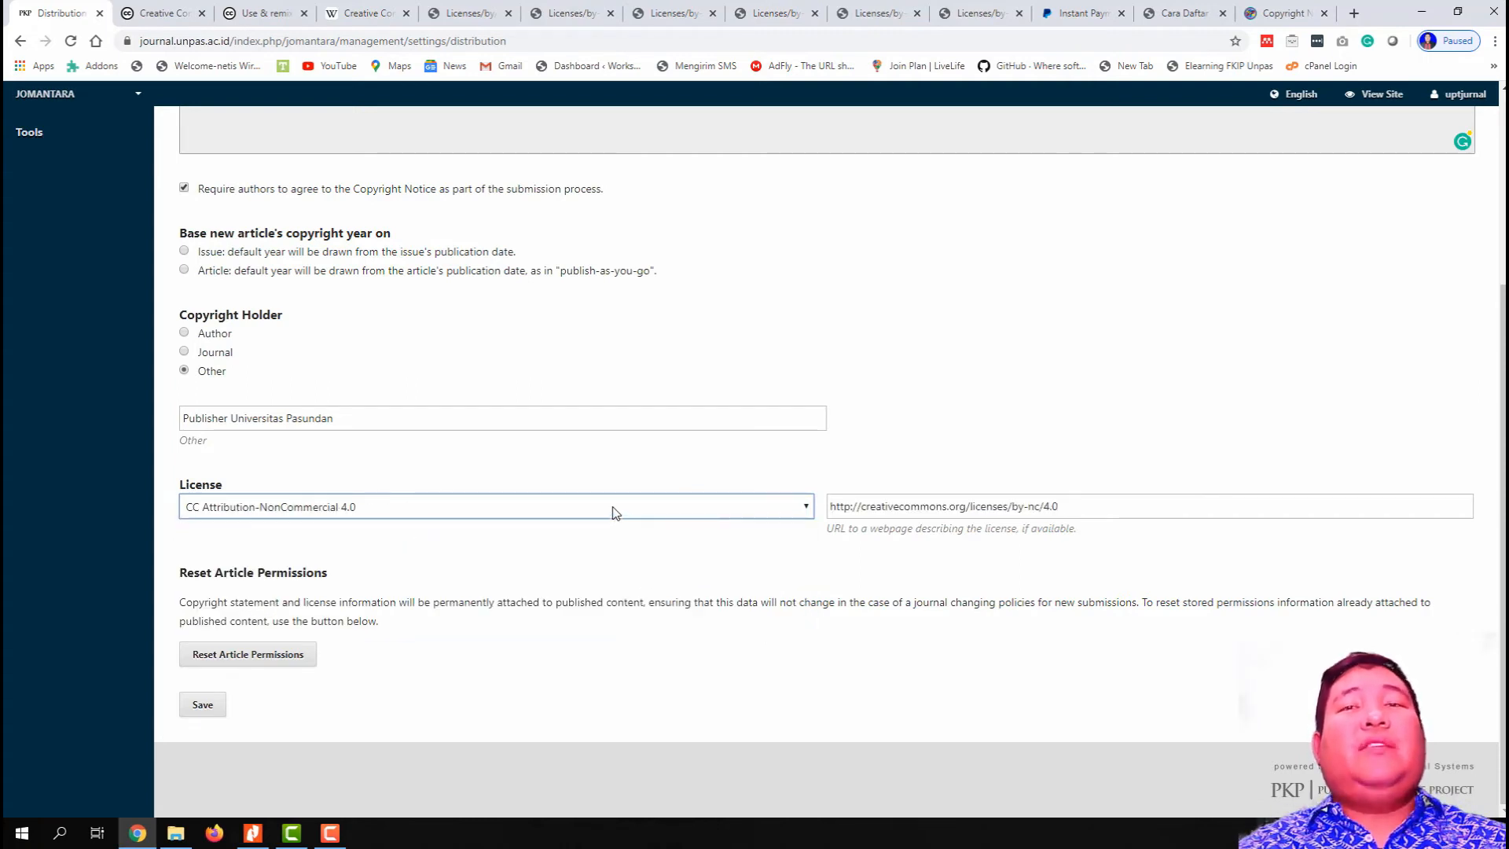
- Set the license to CC Attribution-NonCommercial-ShareAlike 4.0 and highlight its license URL
left_click(614, 513)
left_click(610, 574)
left_click_drag(1073, 506, 800, 510)
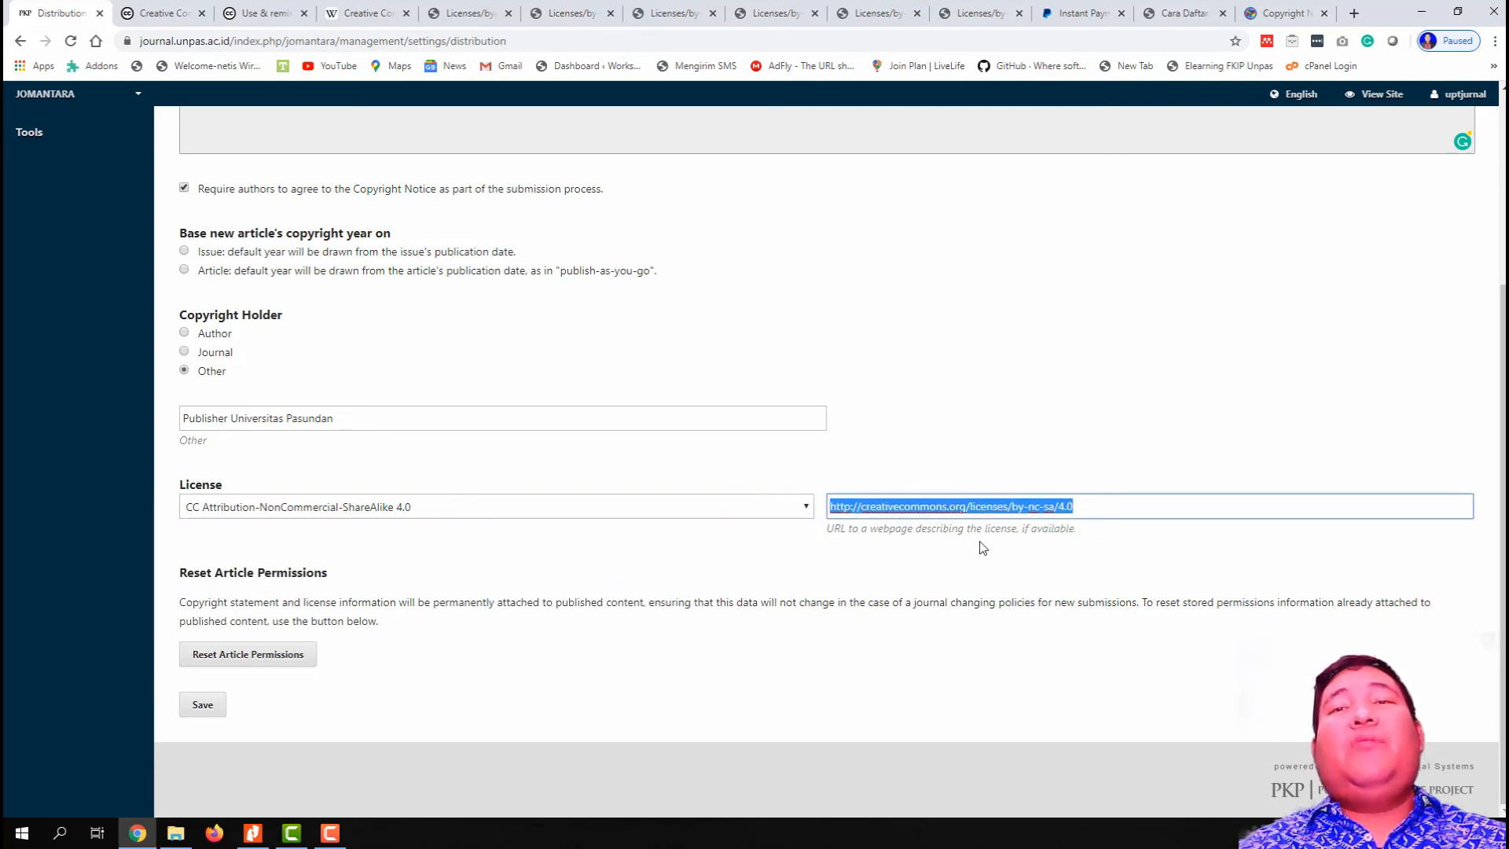
left_click(505, 507)
left_click(506, 507)
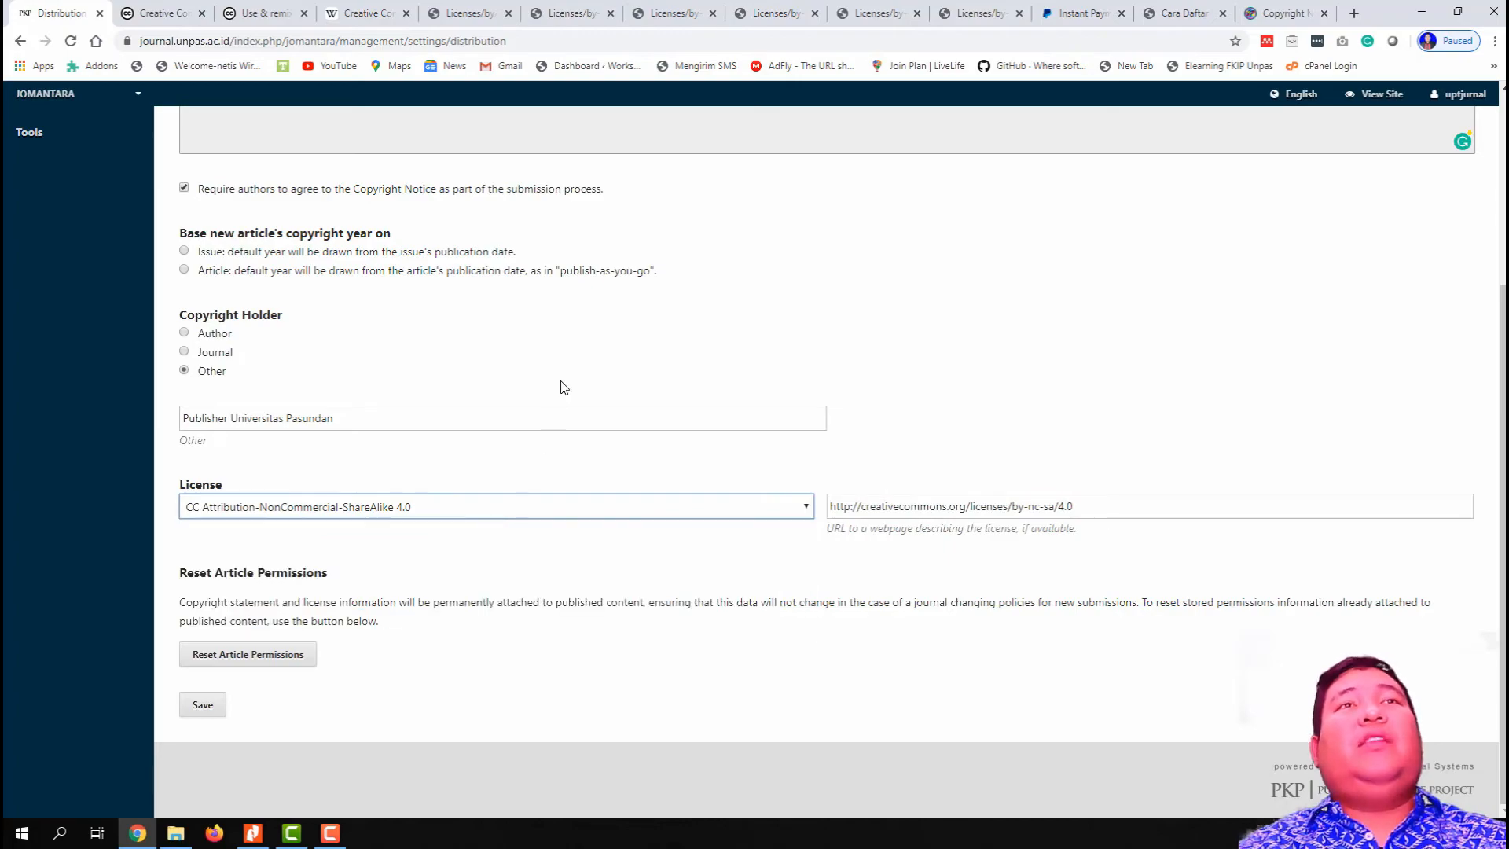
- Review the Wikipedia article on Creative Commons and the Indonesian 3.0 legal texts of the by and by-sa licenses
left_click(375, 8)
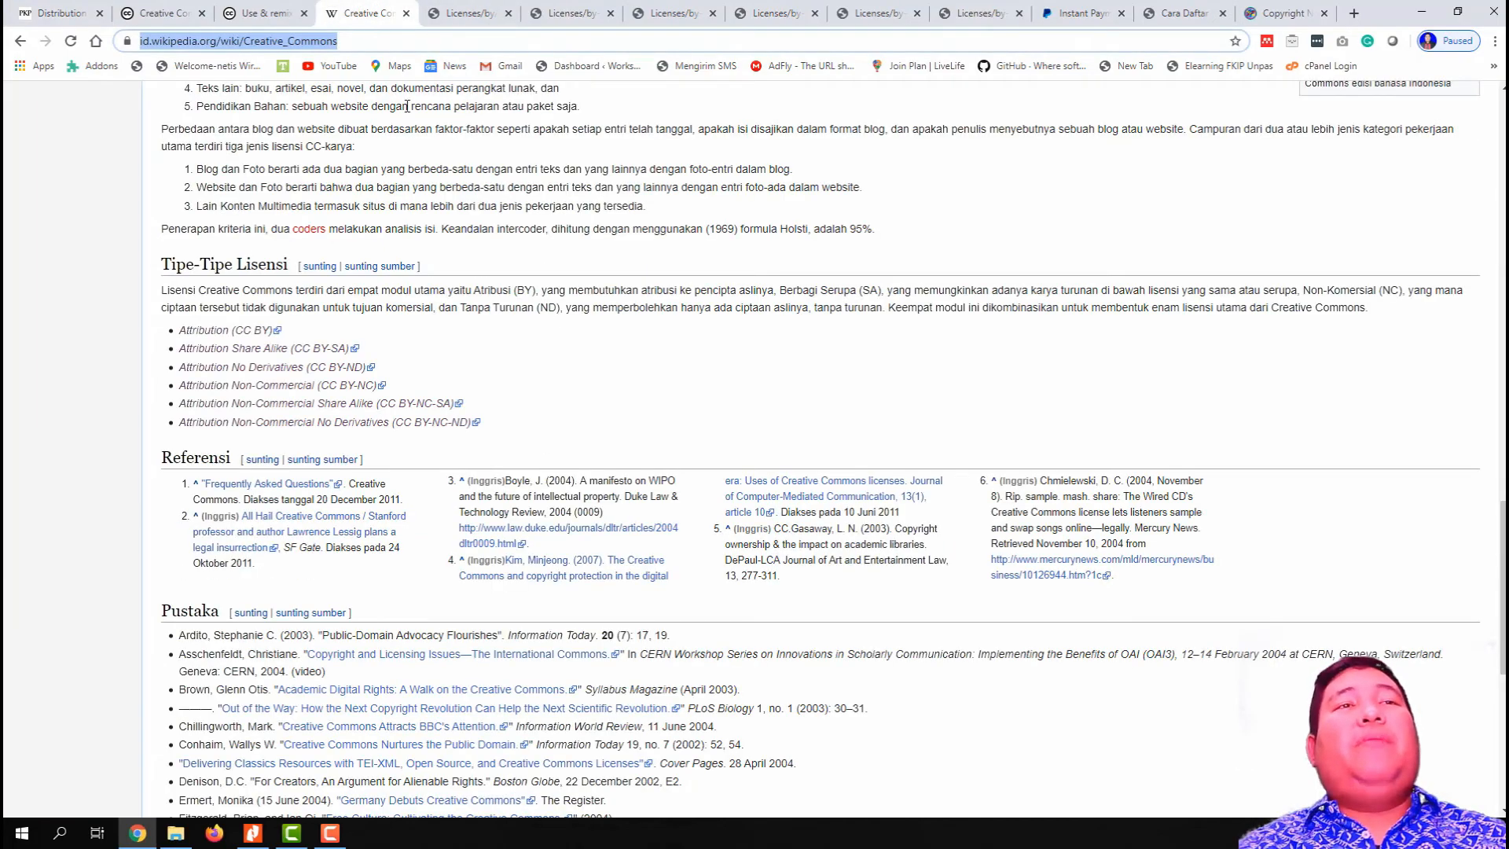
left_click(488, 376)
scroll(489, 373, "up", 7)
scroll(488, 368, "up", 15)
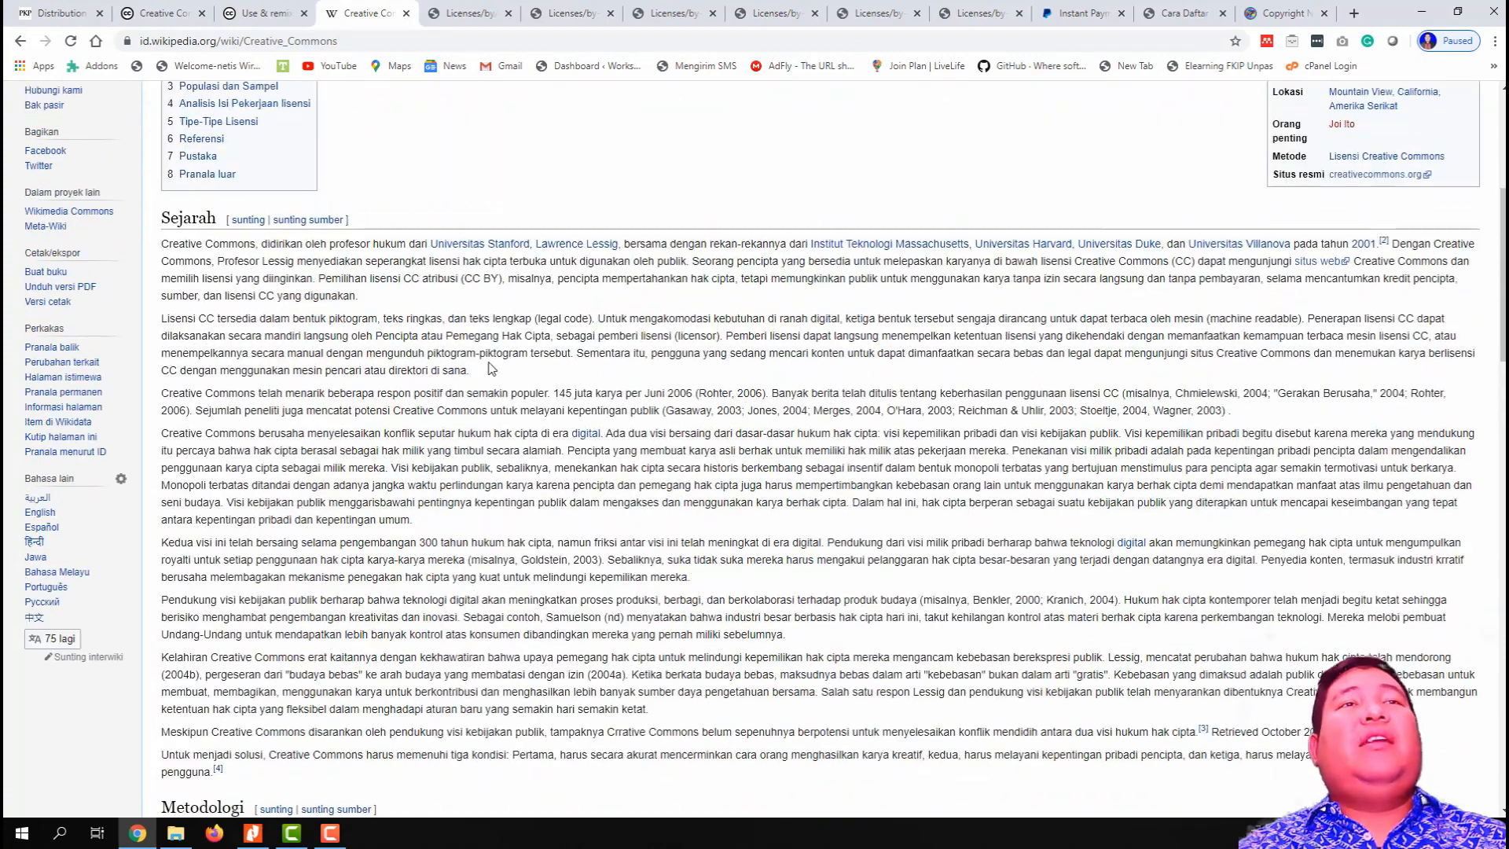
scroll(488, 360, "up", 2)
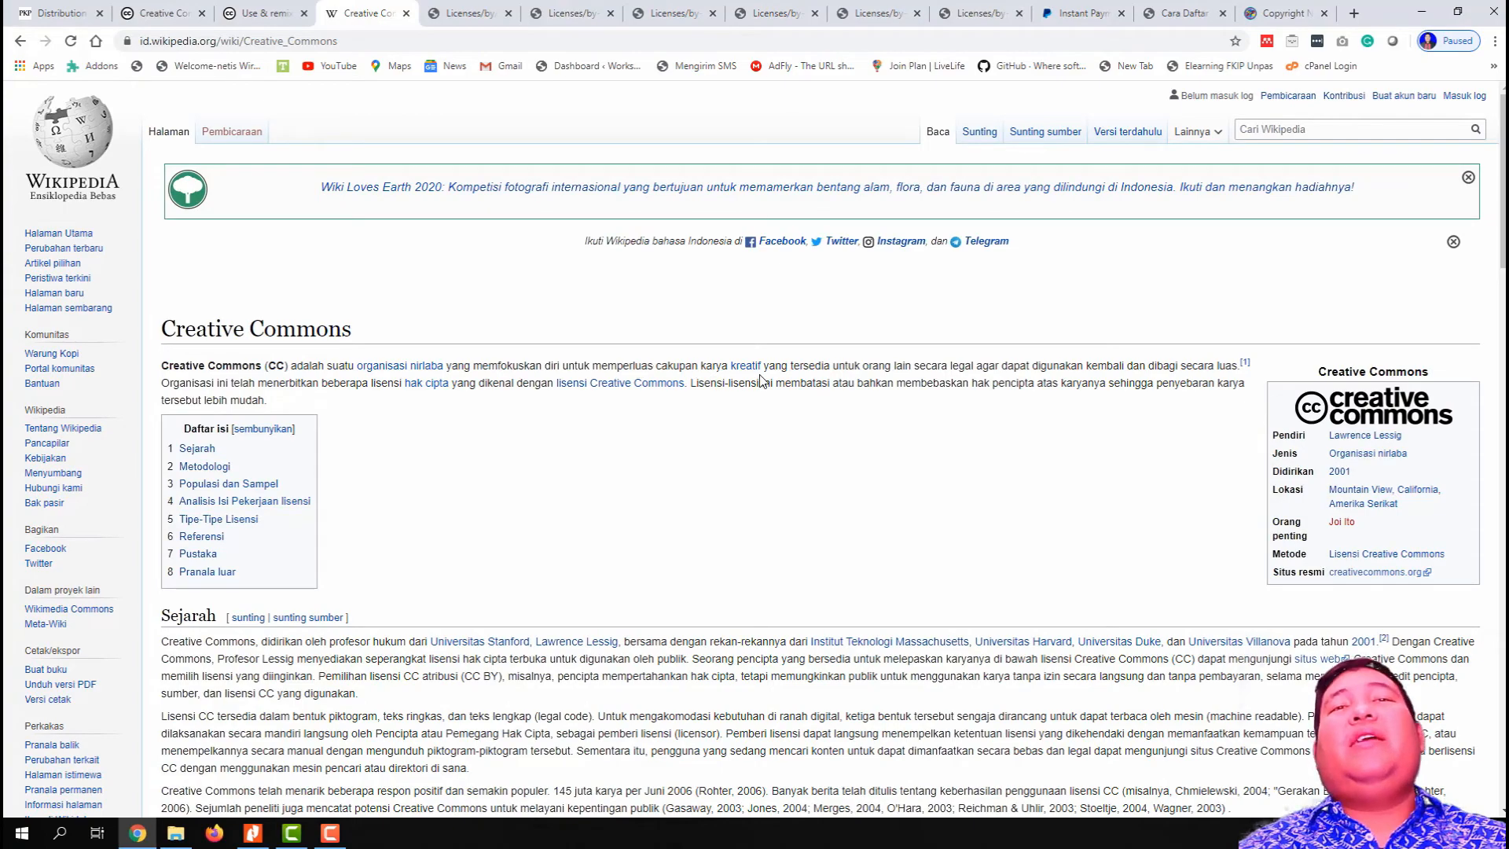
left_click(470, 11)
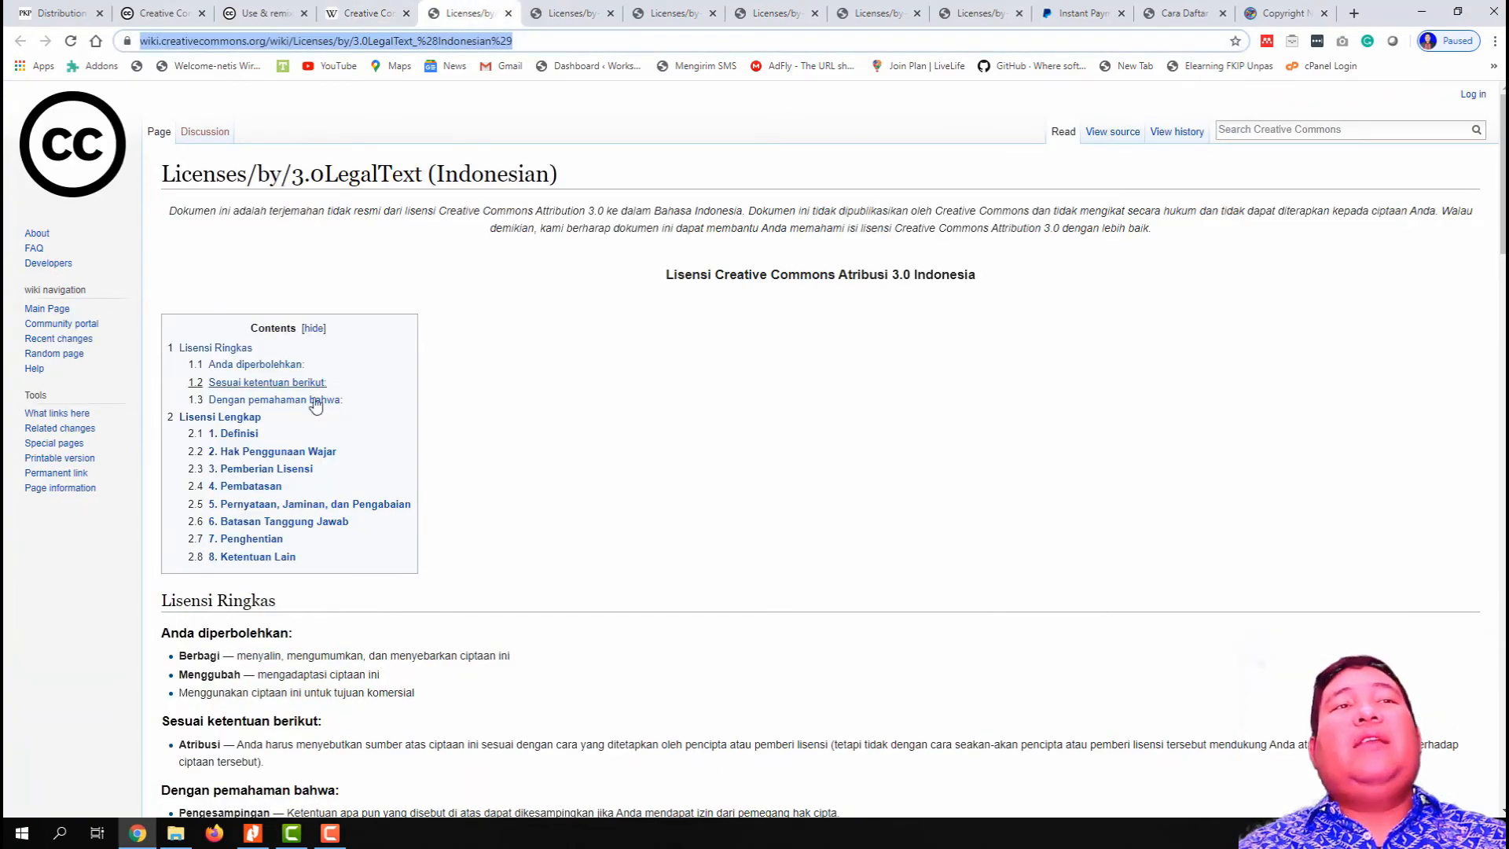
scroll(465, 464, "down", 9)
scroll(469, 475, "down", 3)
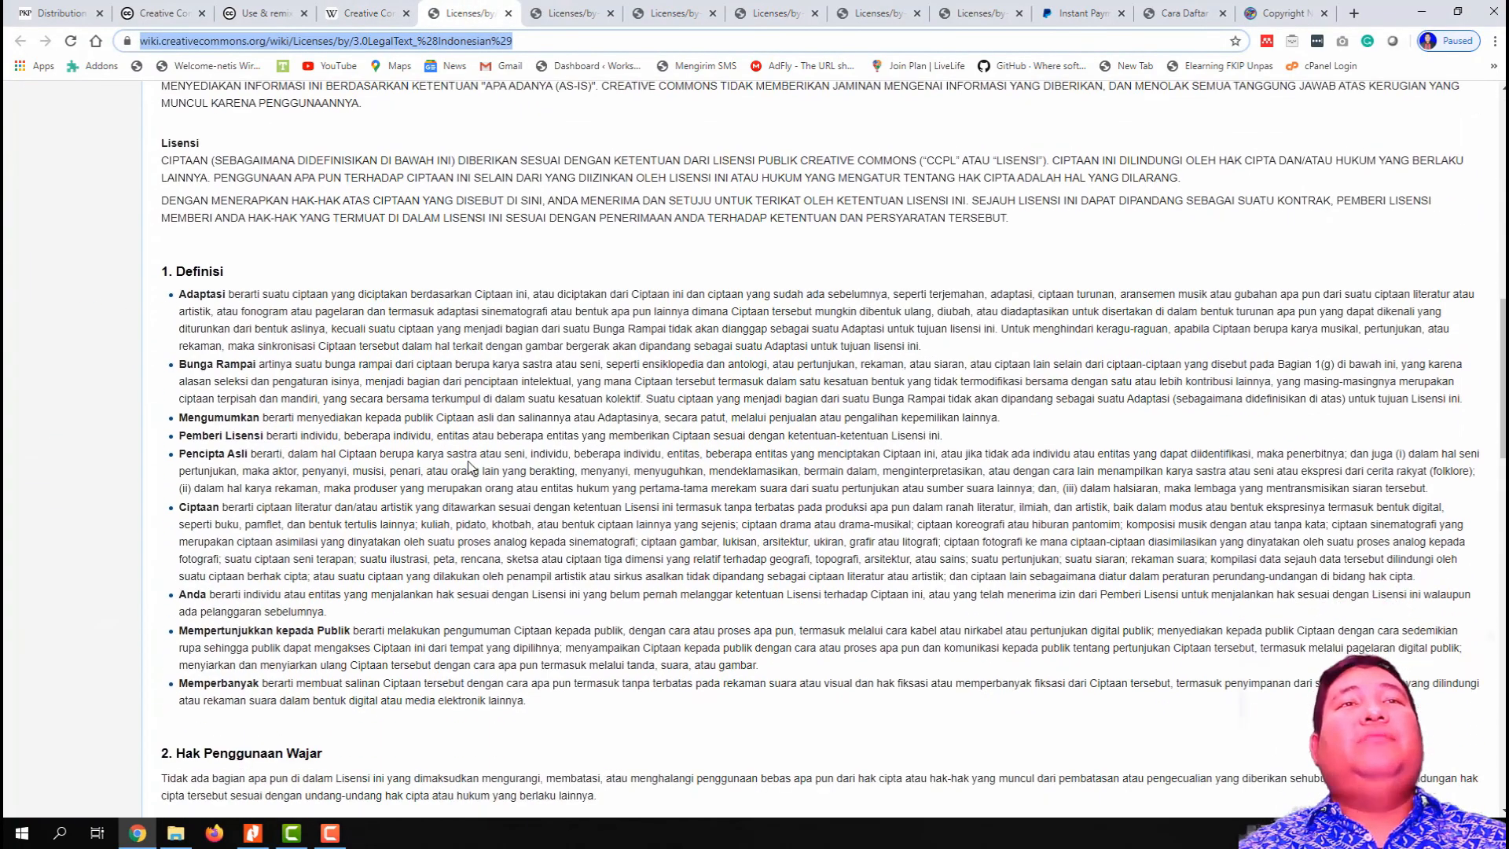
scroll(467, 440, "up", 12)
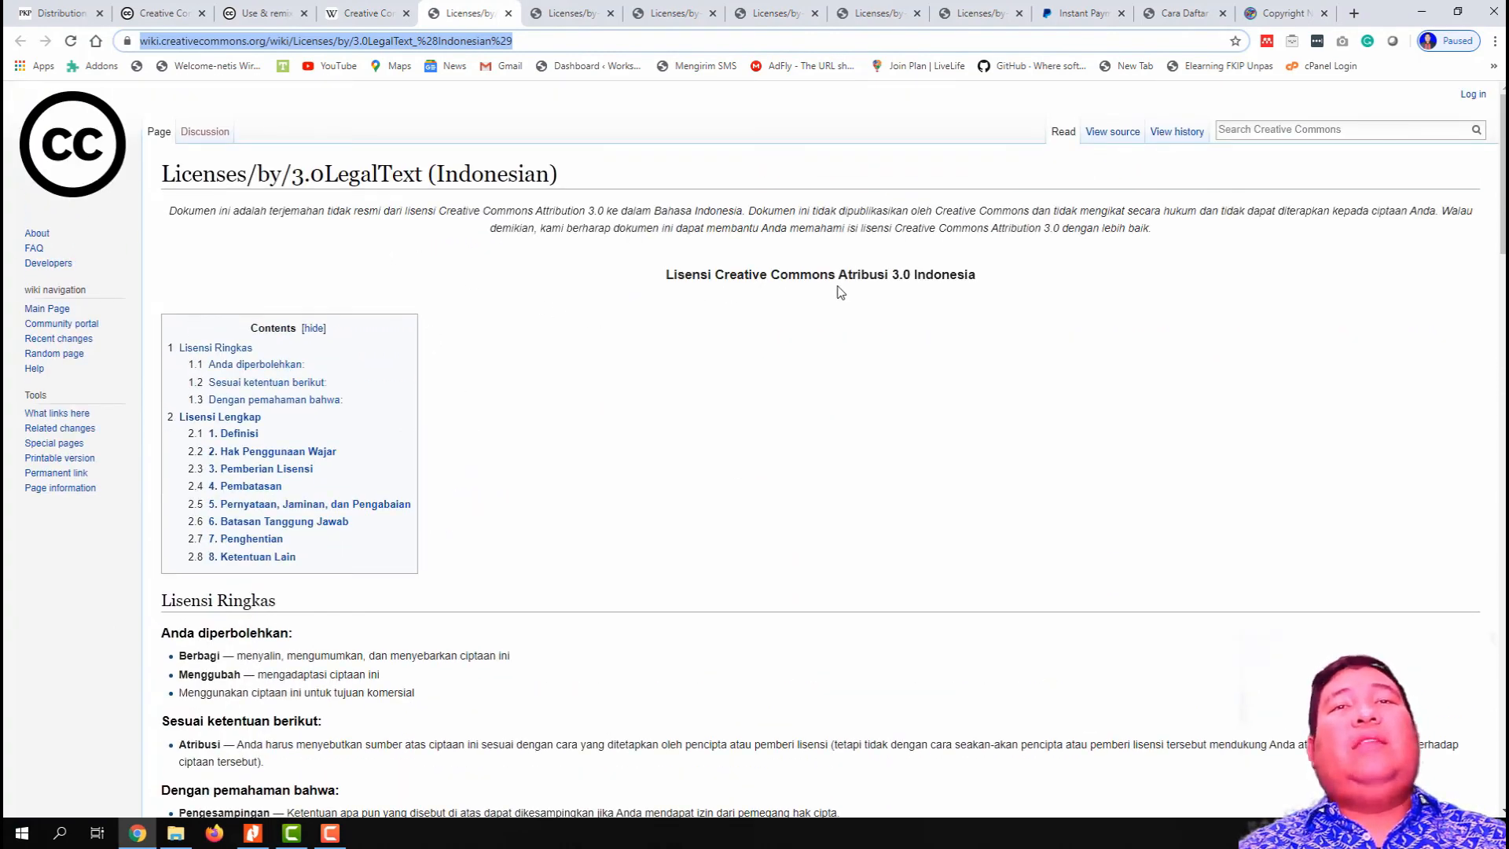
left_click(585, 14)
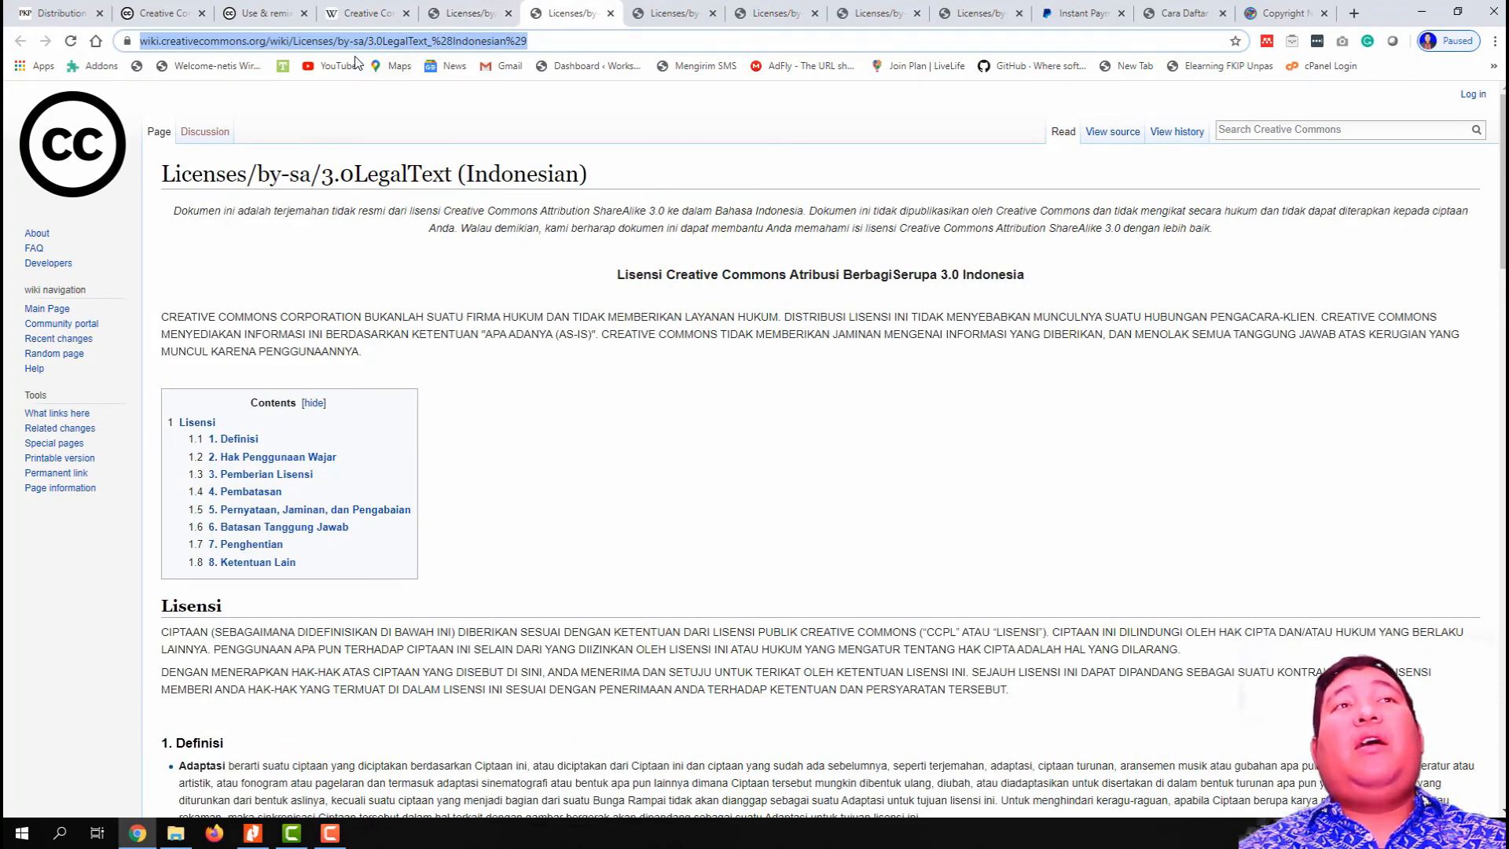
- Check the Attribution-ShareAlike 3.0 Unported summary and view the license options offered in the journal's permissions settings
left_click(265, 13)
left_click(164, 14)
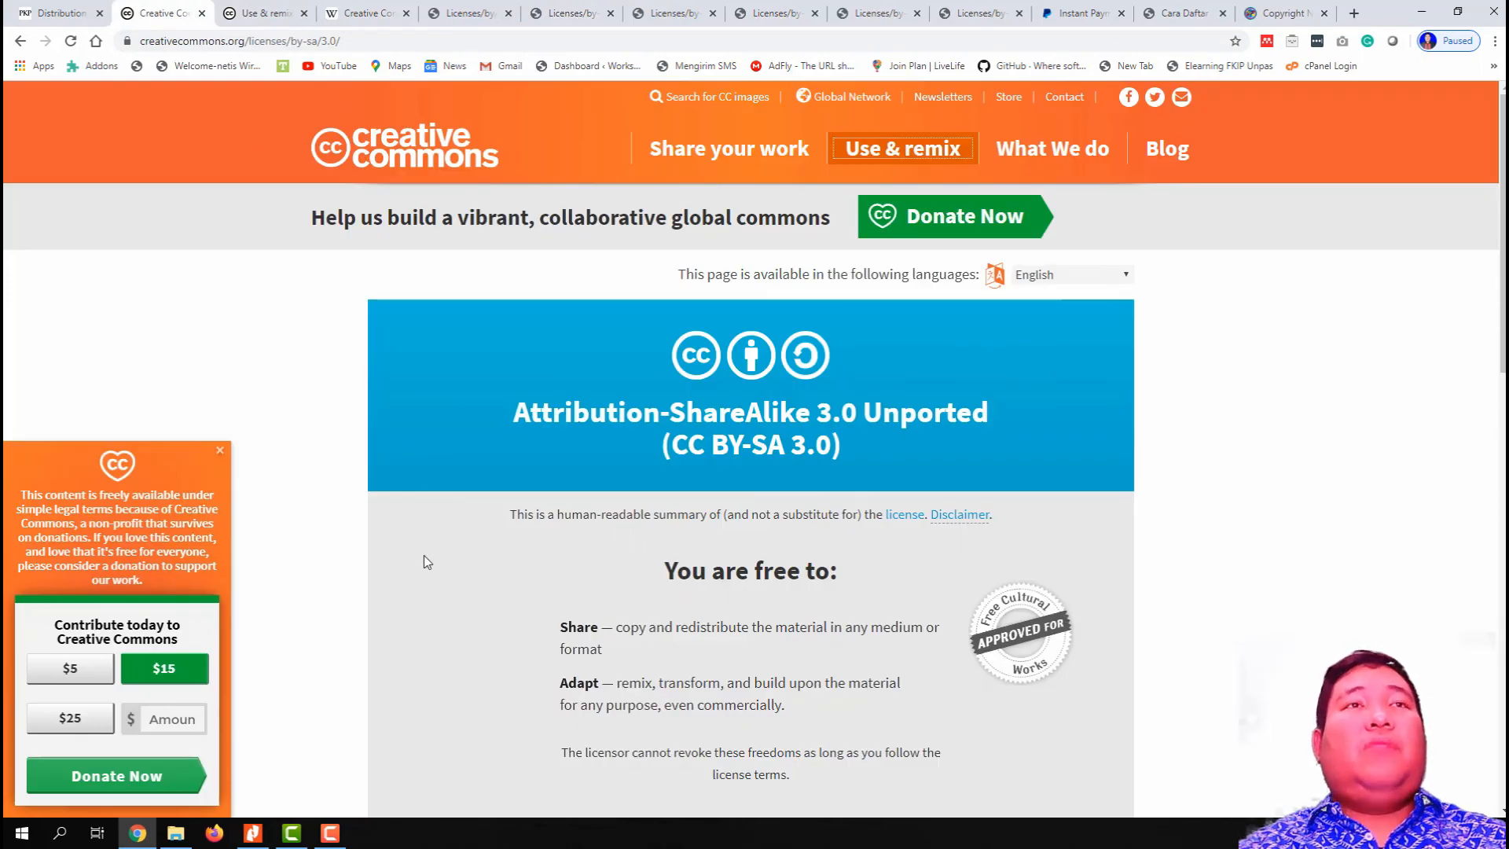
left_click(55, 13)
left_click(398, 511)
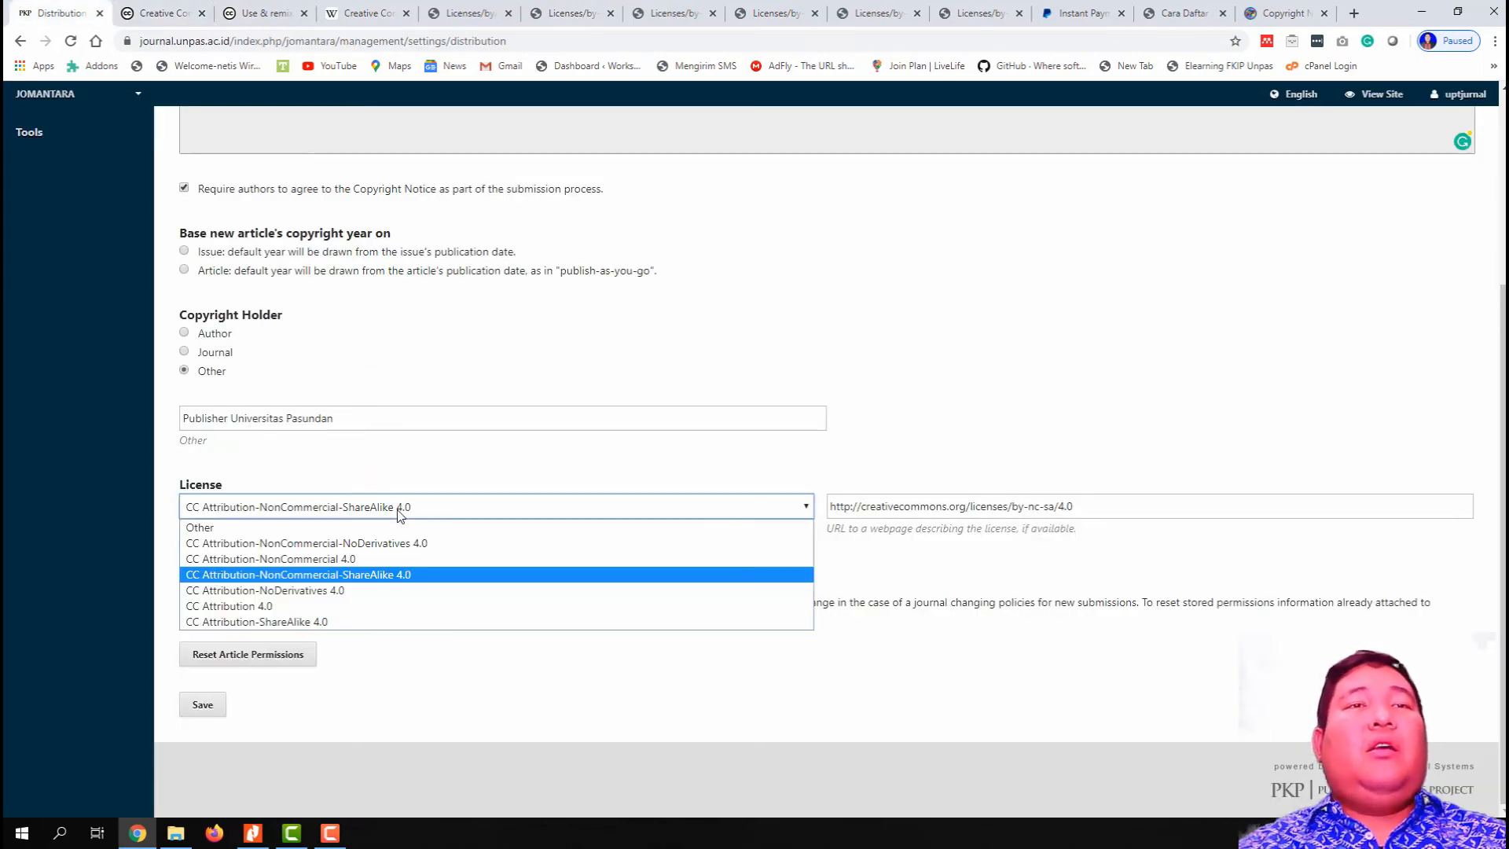
left_click(398, 511)
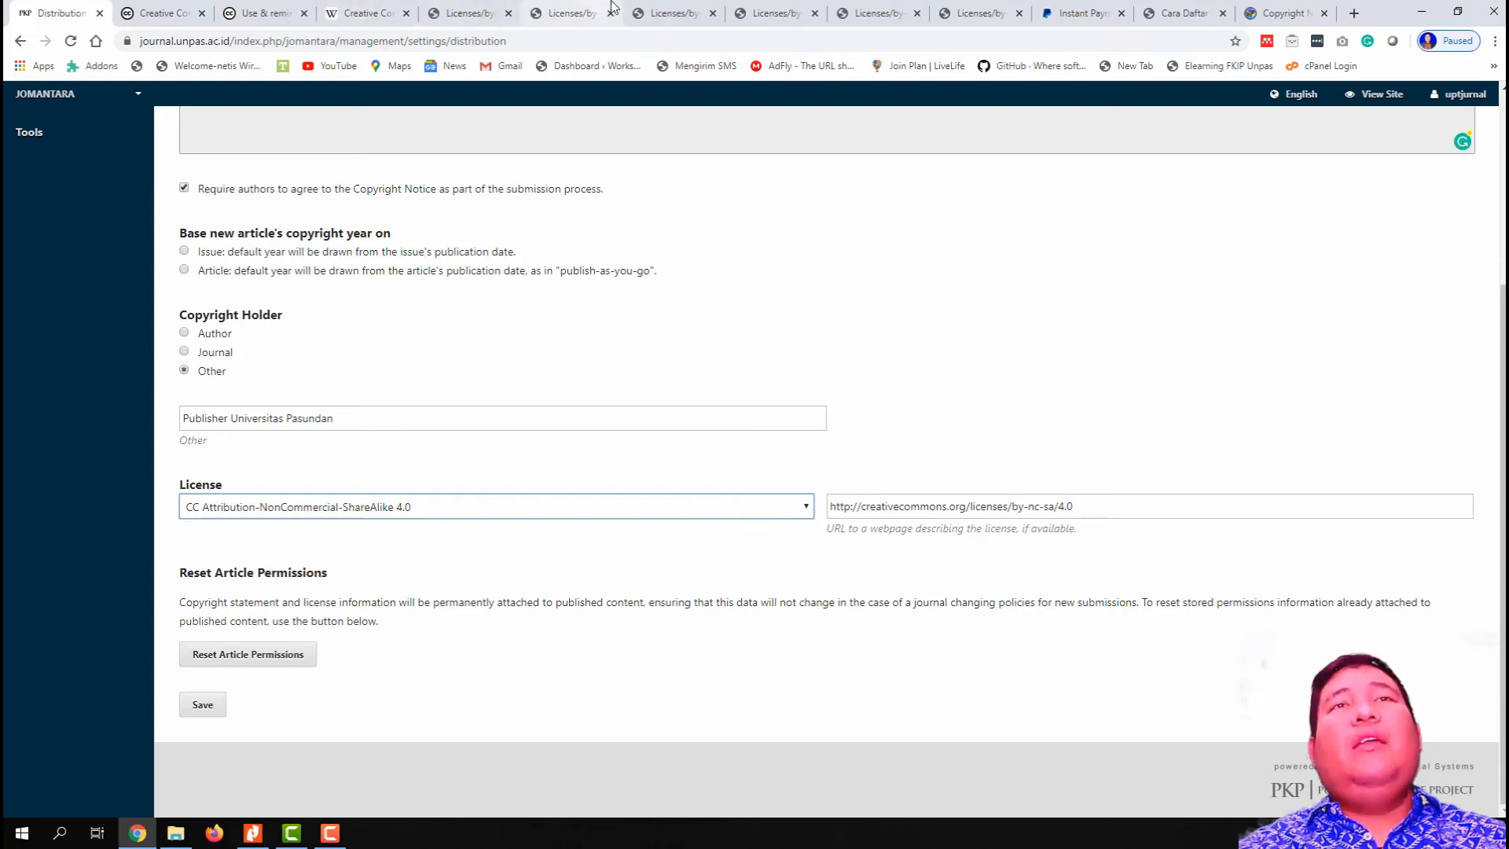
- Look through the remaining Indonesian license texts, the Wikipedia article and the Use & remix page, highlighting "creativecommons" in its address
left_click(673, 13)
left_click(774, 13)
left_click(842, 14)
left_click(976, 20)
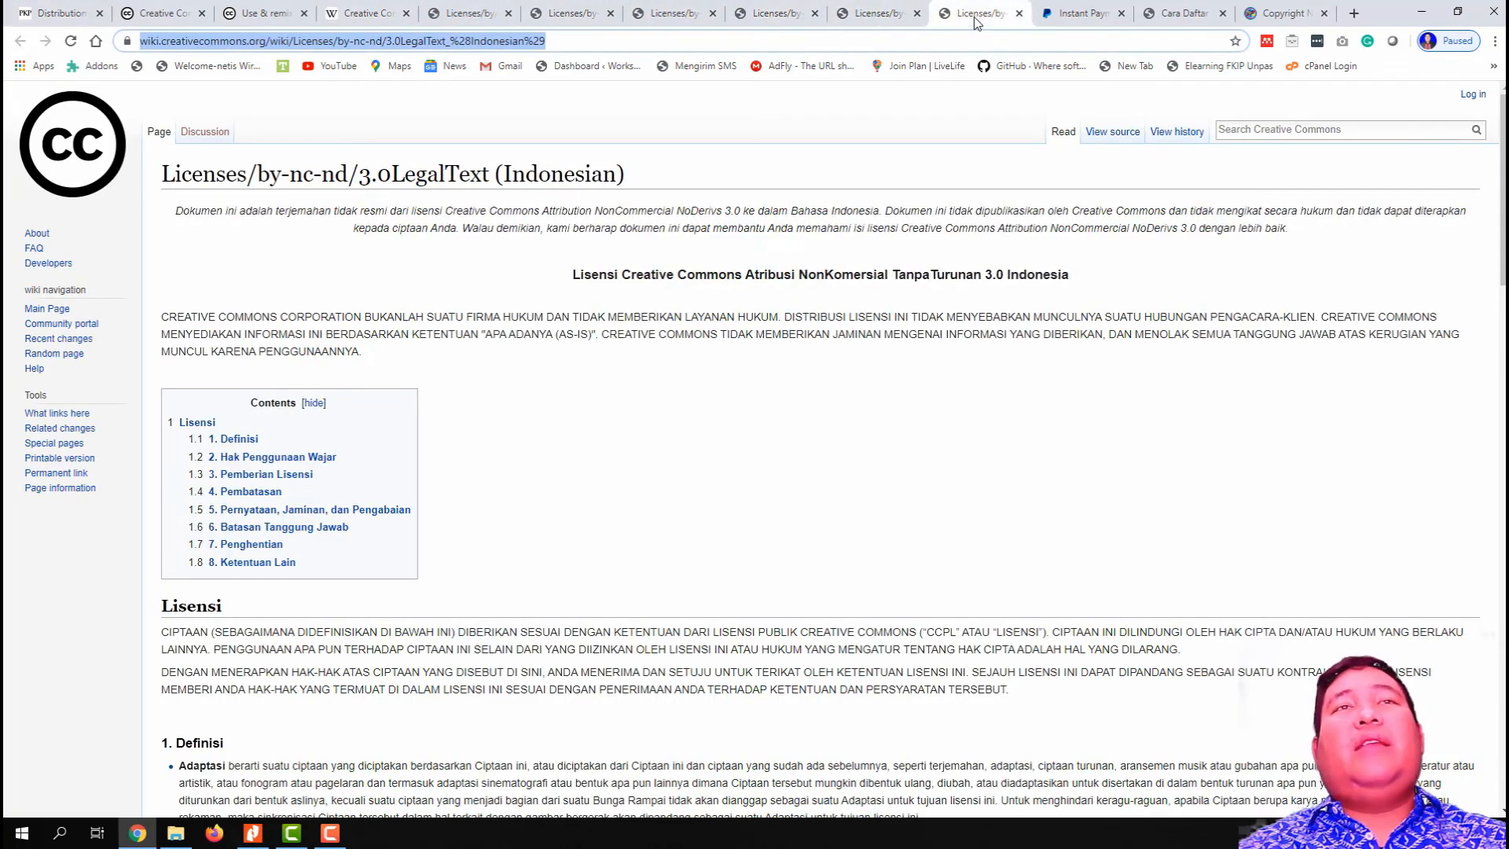
left_click(376, 9)
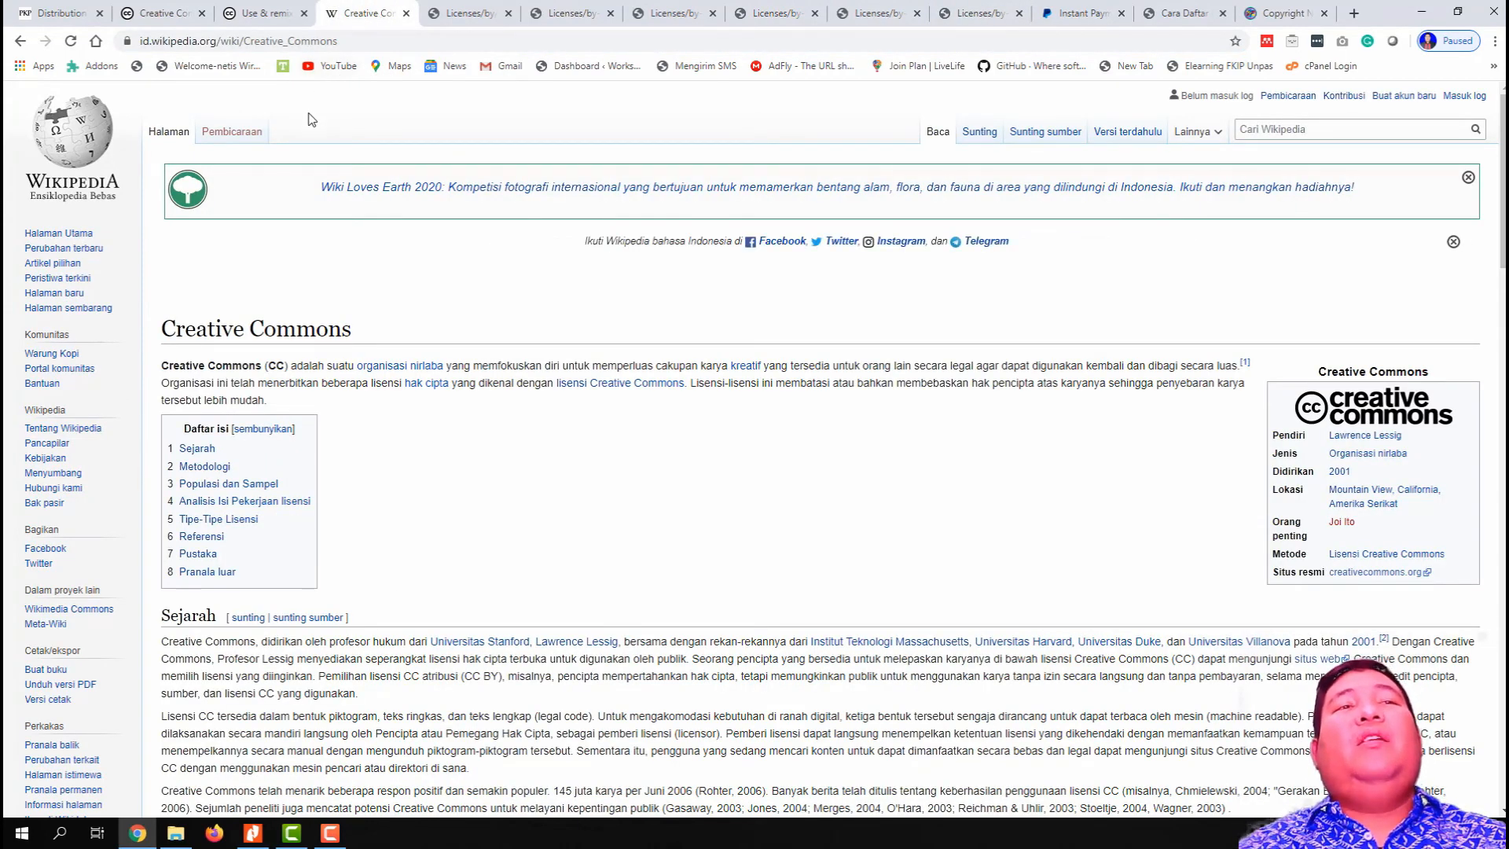
left_click(254, 14)
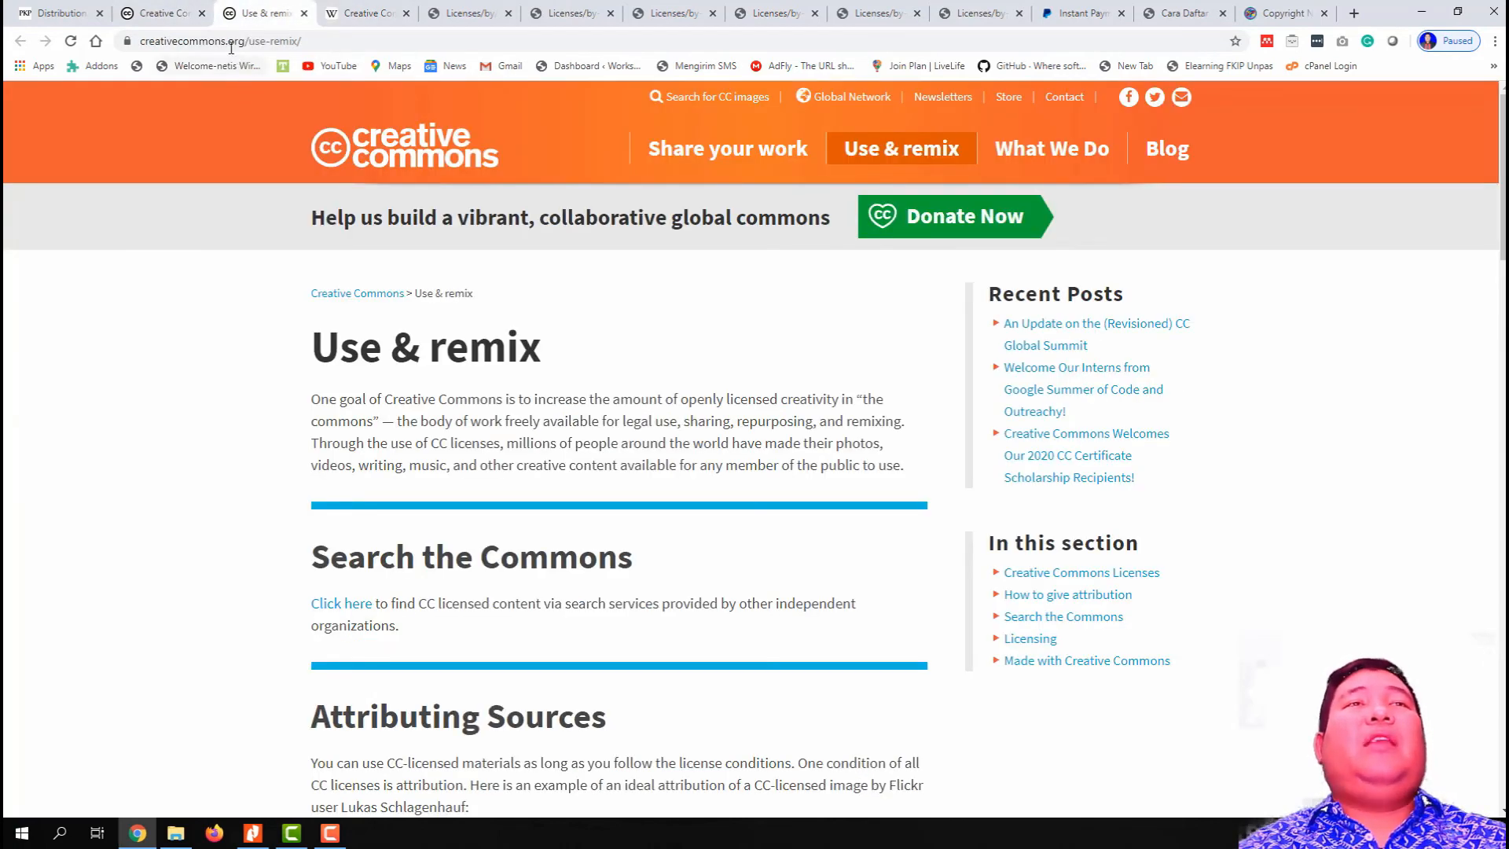
left_click_drag(225, 42, 146, 44)
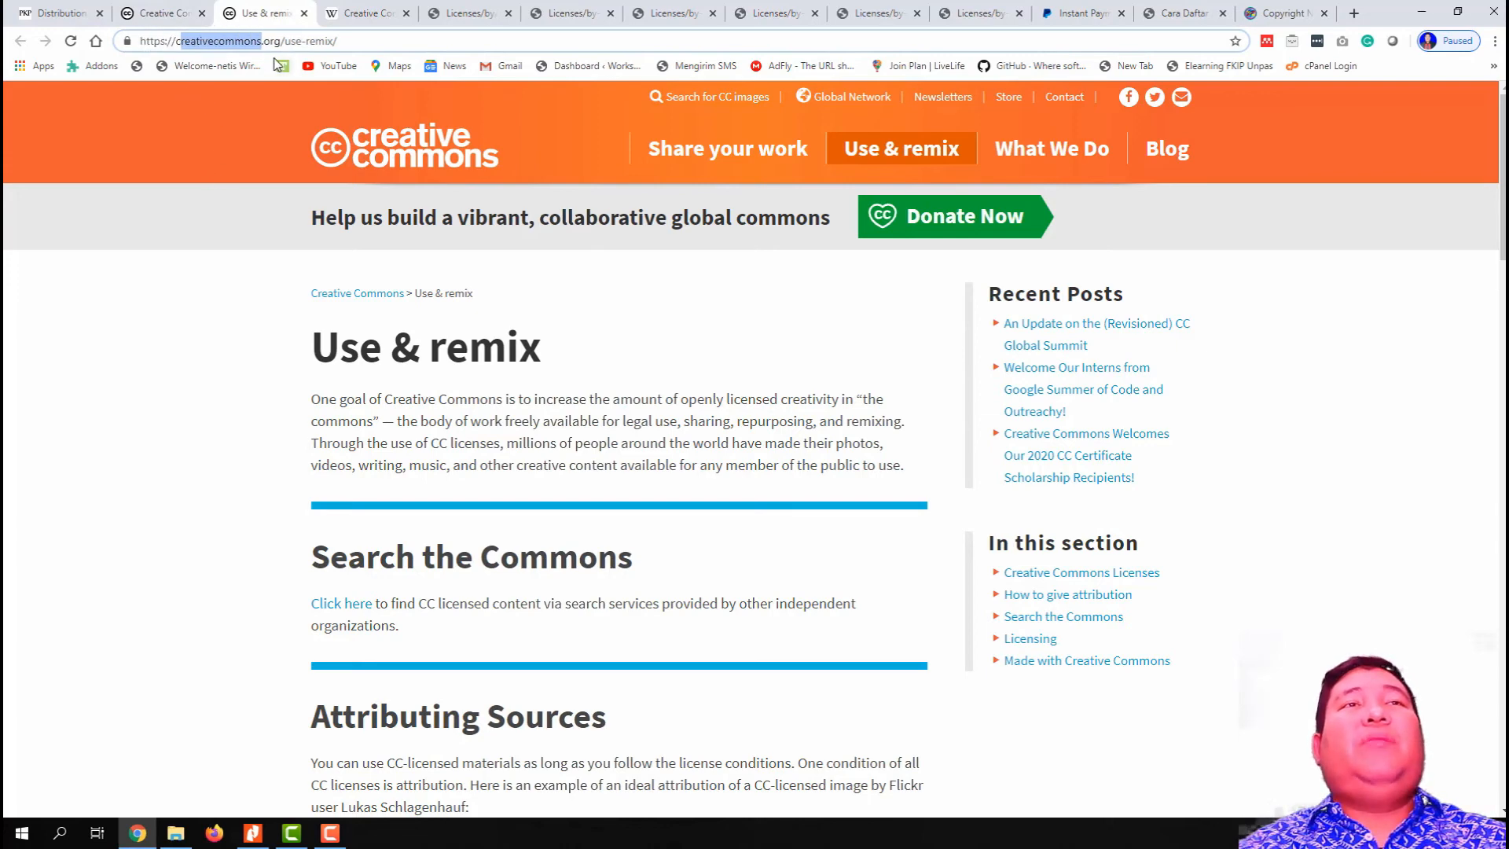
left_click(59, 14)
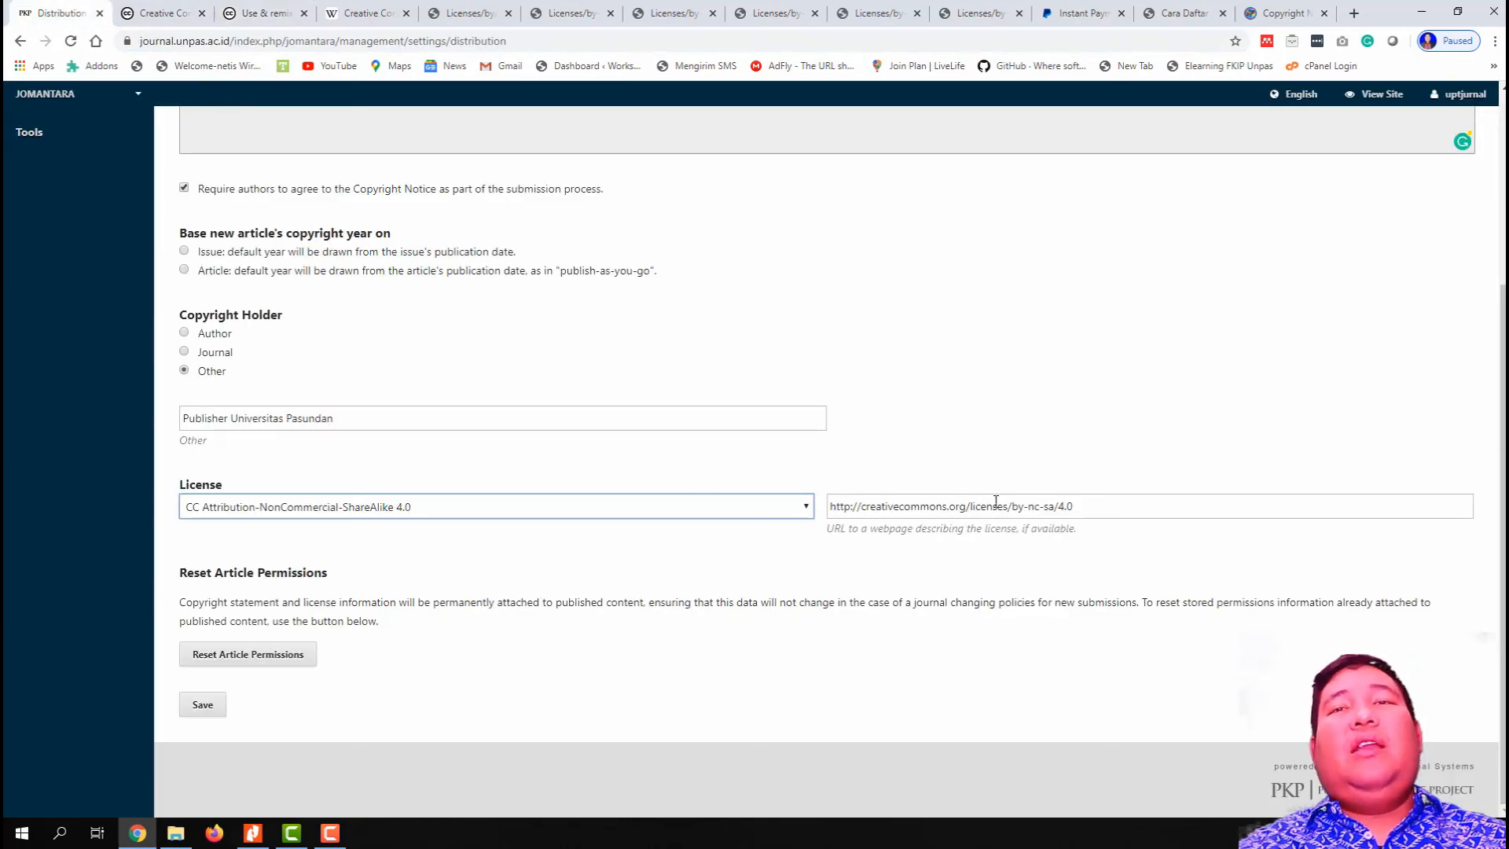
triple_click(1091, 510)
right_click(900, 505)
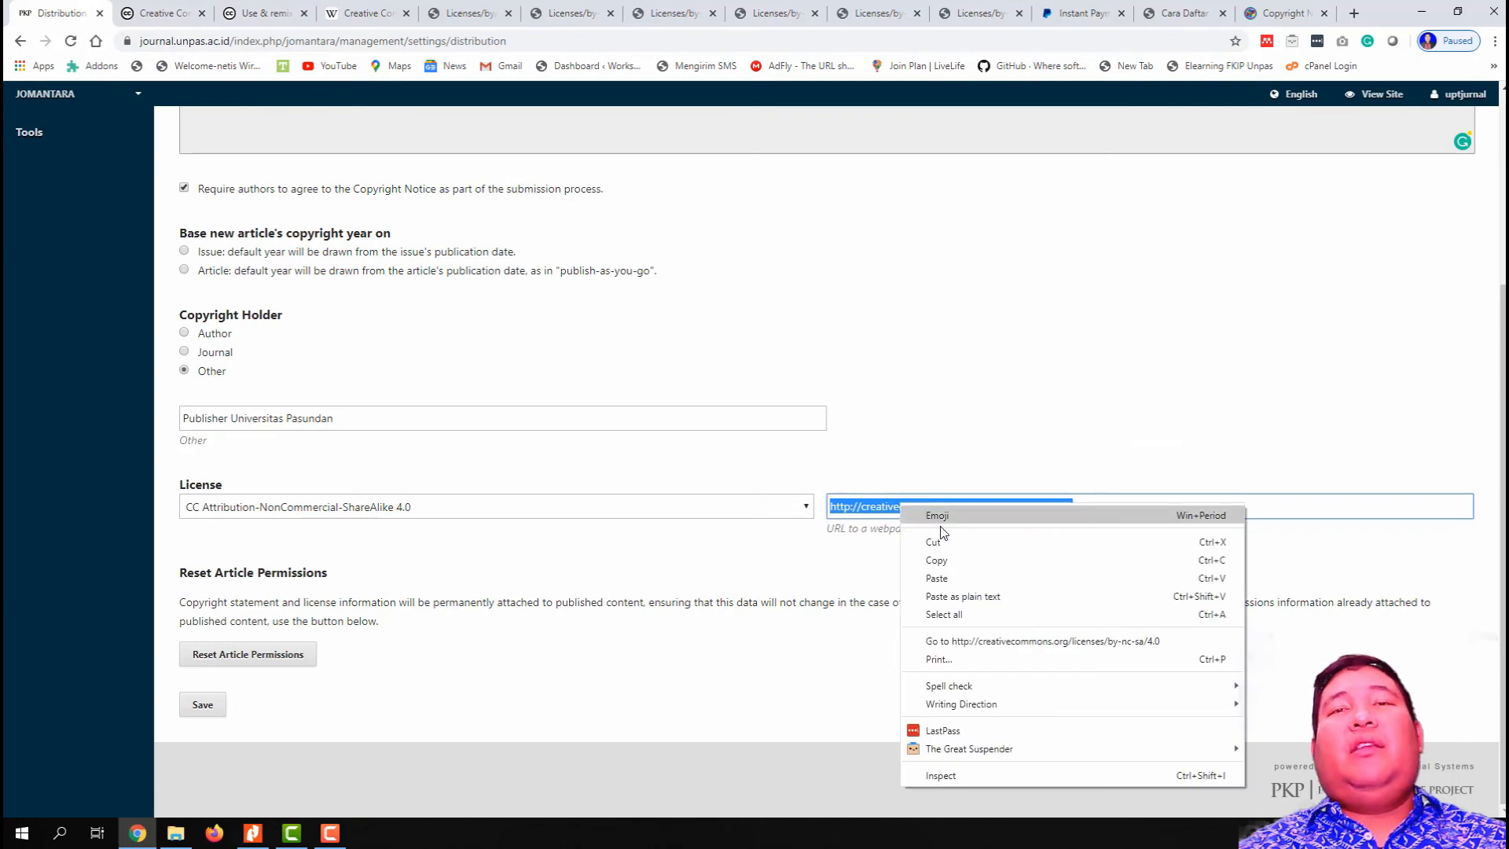
left_click(962, 561)
left_click(1354, 14)
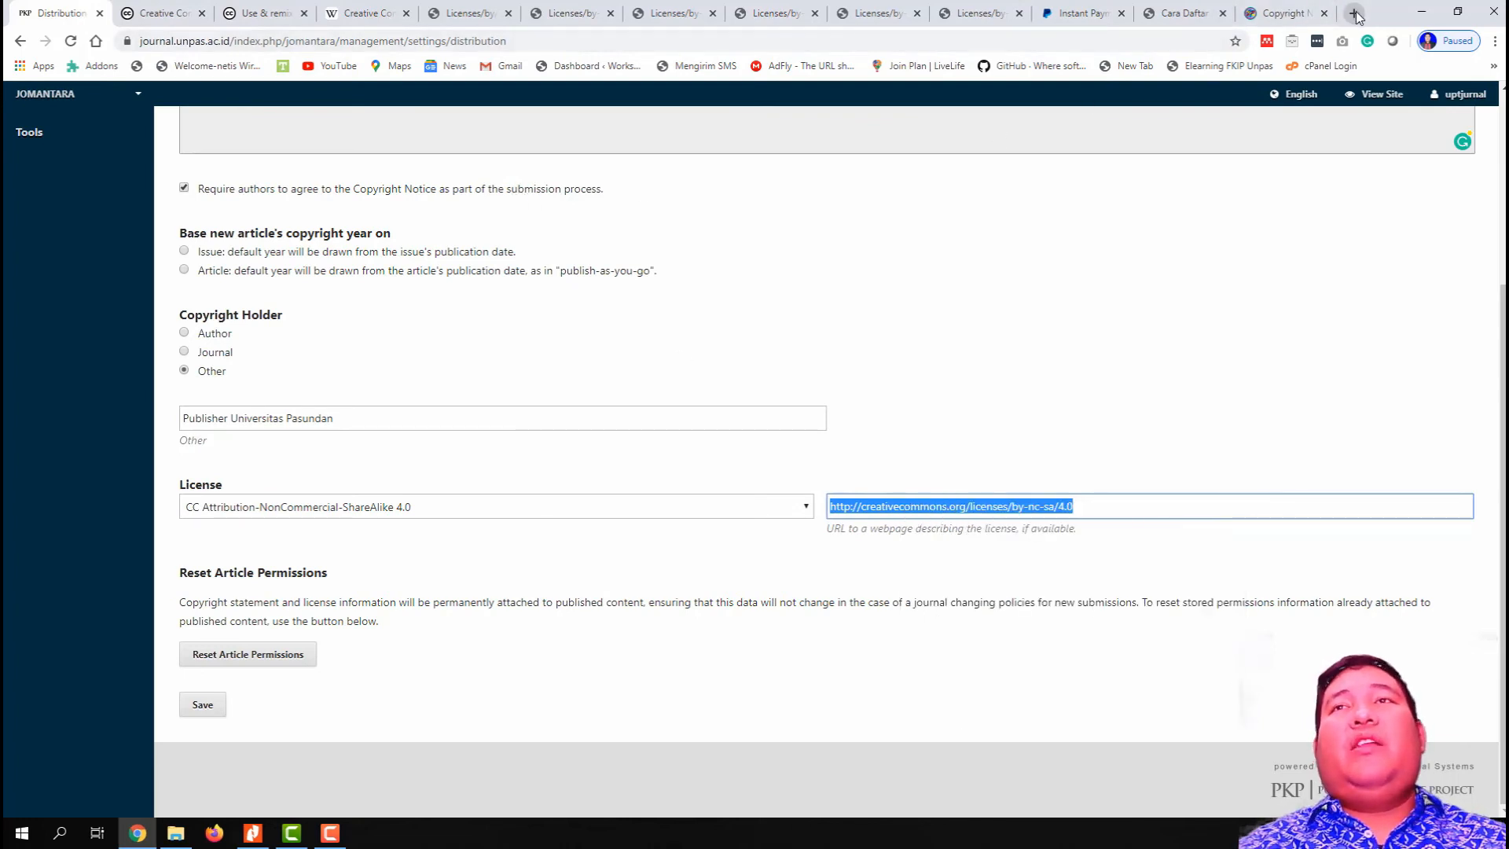
key("ctrl+v")
key("Return")
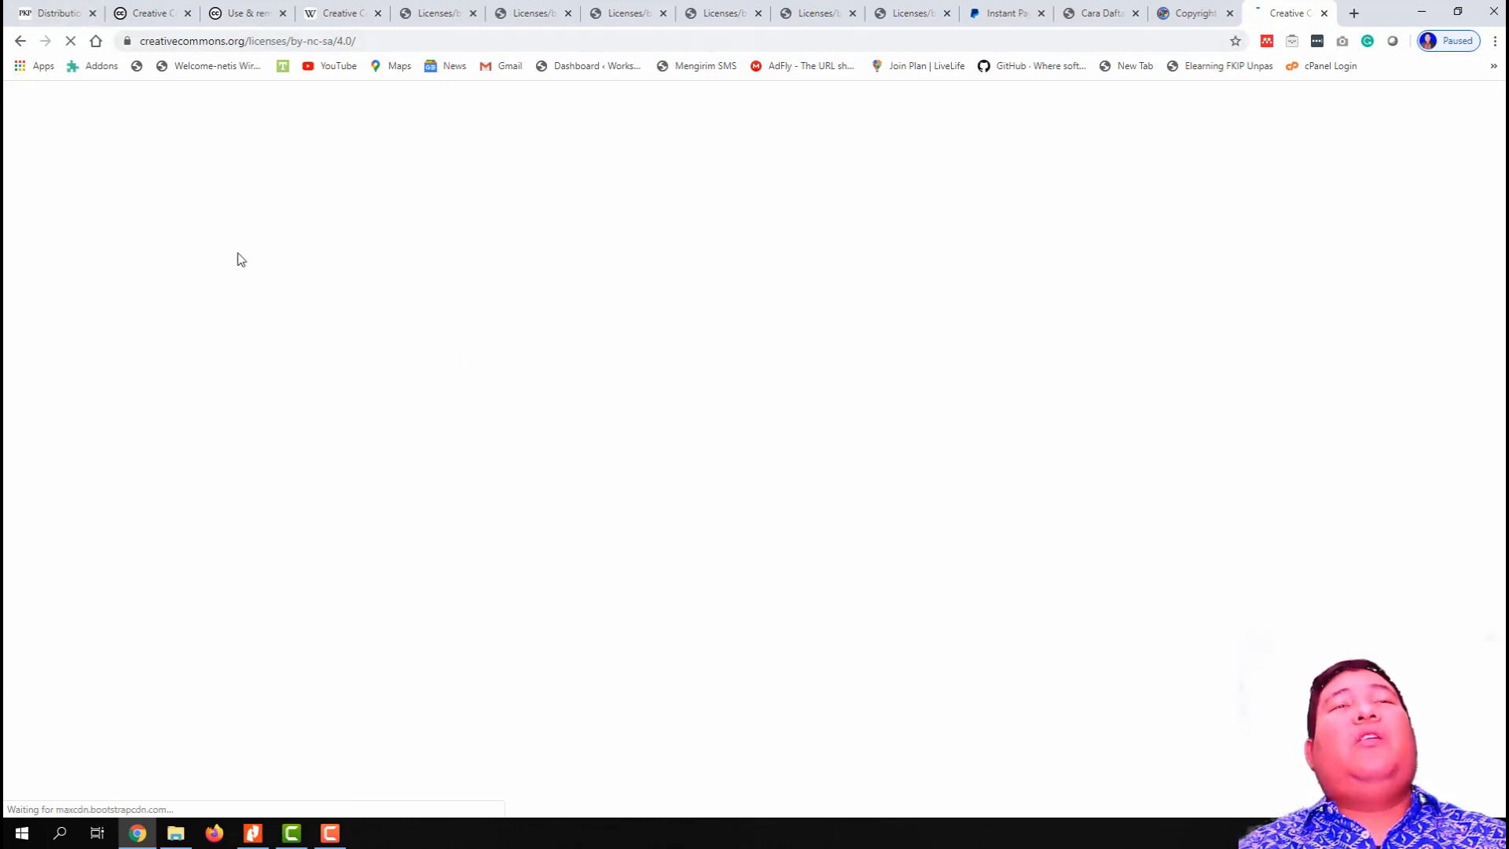
- Back in the journal's permissions settings, base new articles' copyright year on the issue's publication date
left_click(55, 17)
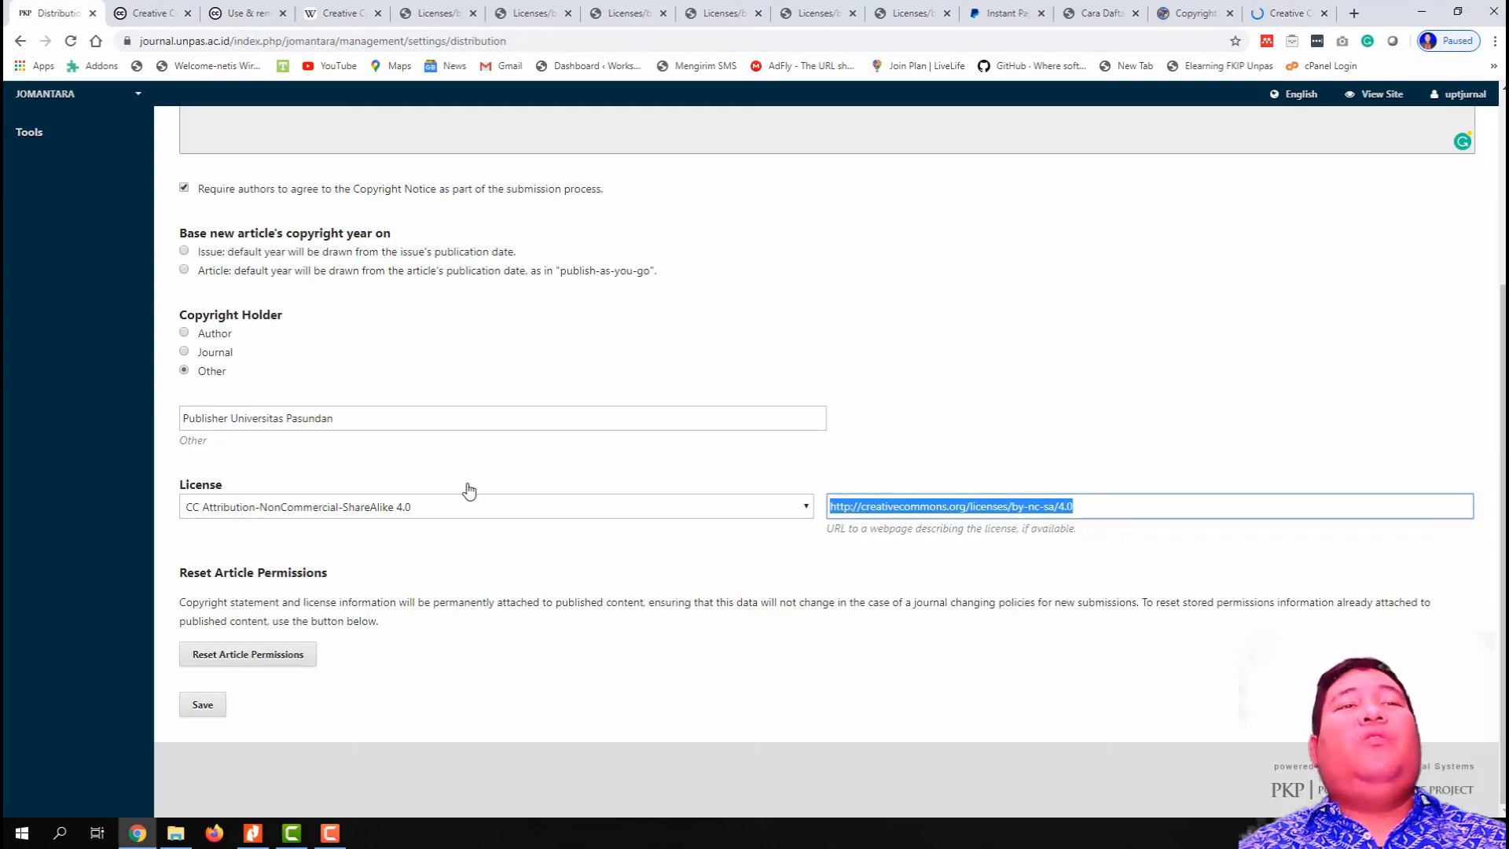
scroll(469, 491, "up", 3)
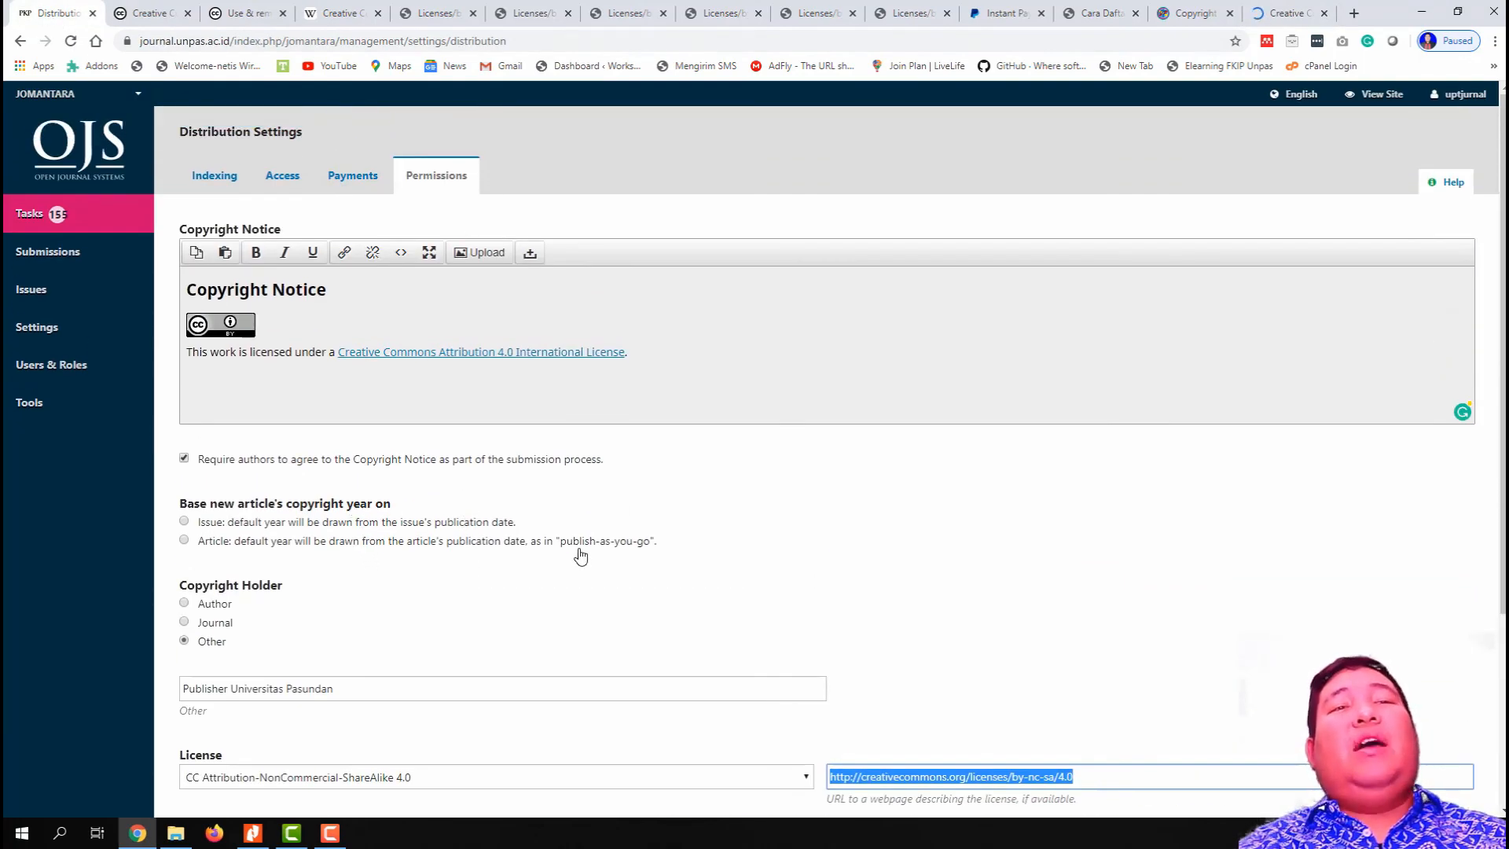
left_click(449, 522)
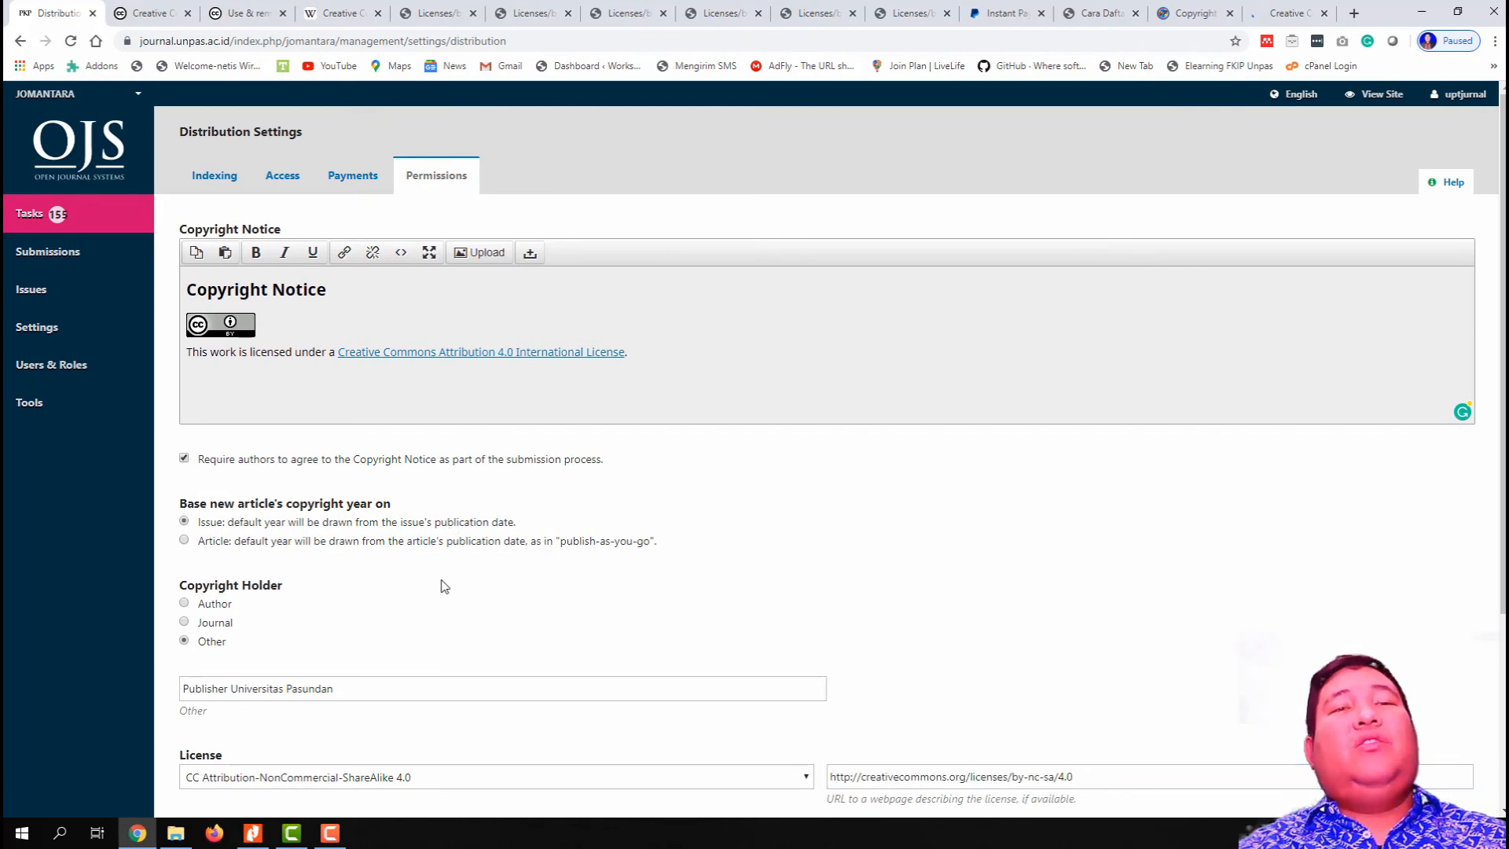
- Set the license to CC Attribution-NonCommercial 4.0, check the permissions form and save it
scroll(443, 584, "down", 2)
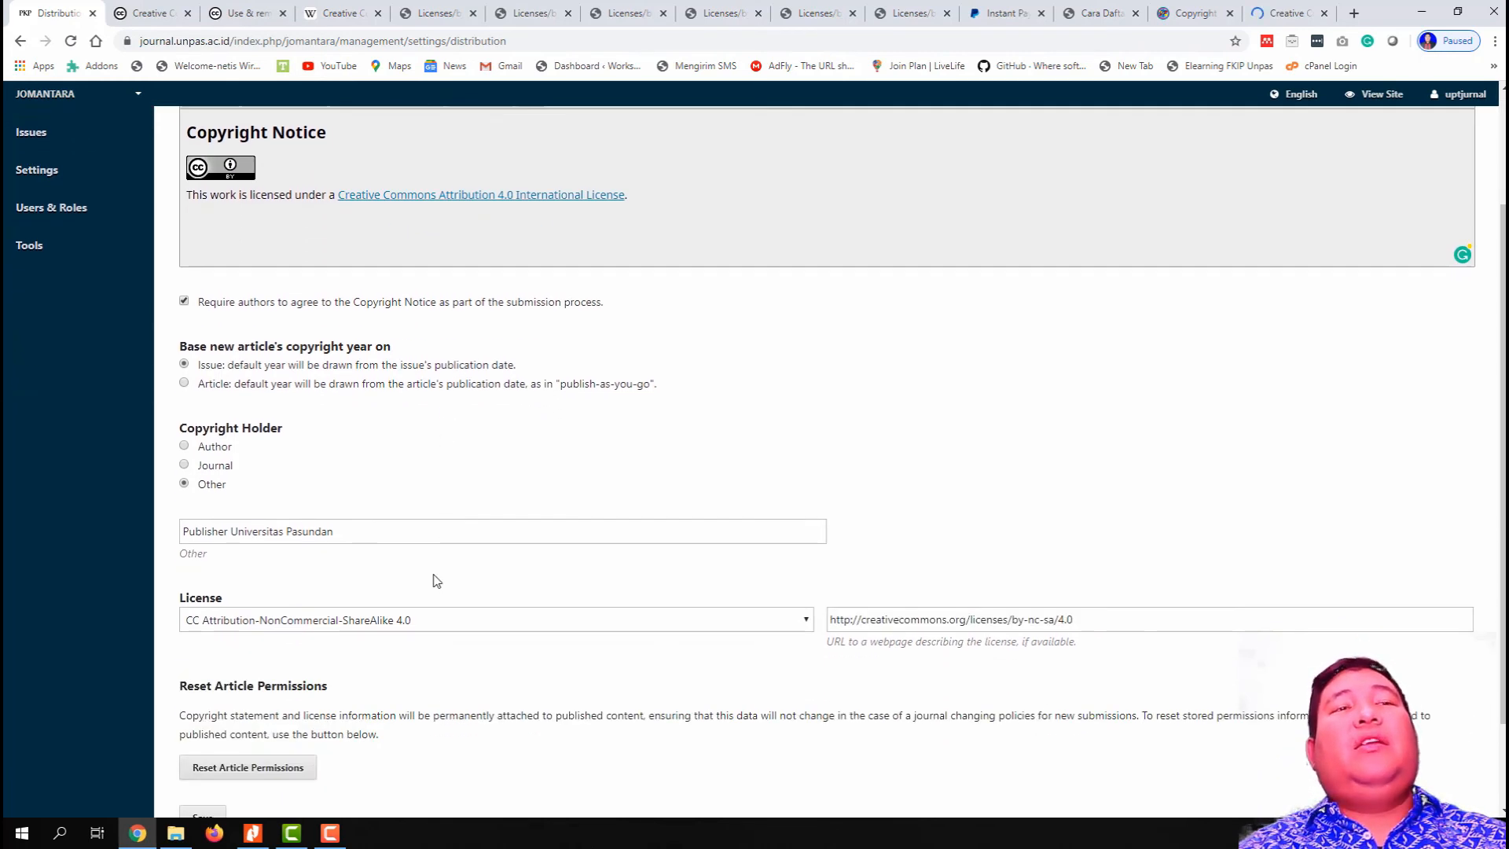
left_click(480, 626)
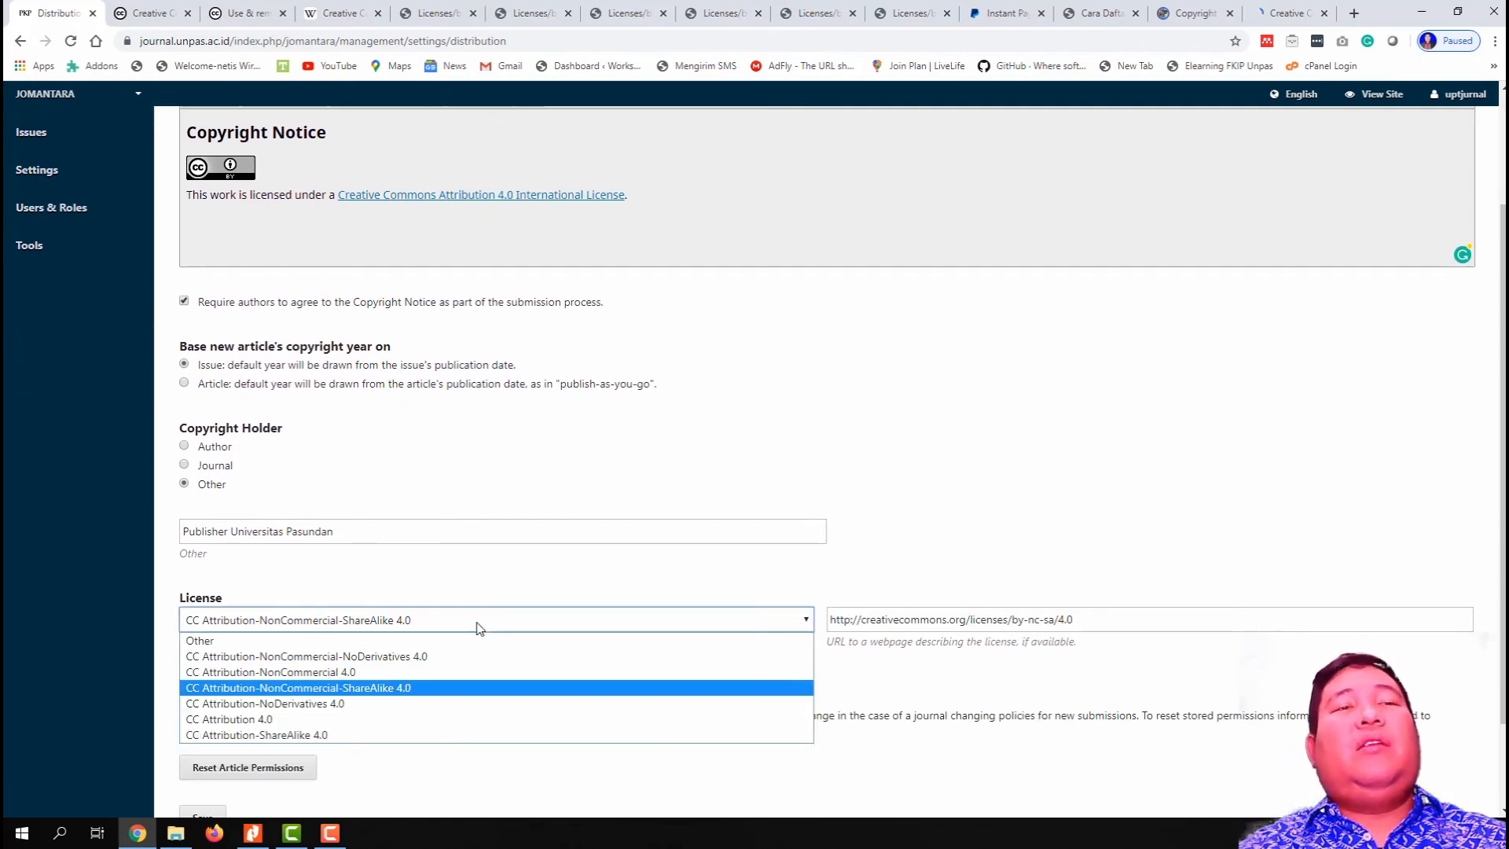
left_click(482, 672)
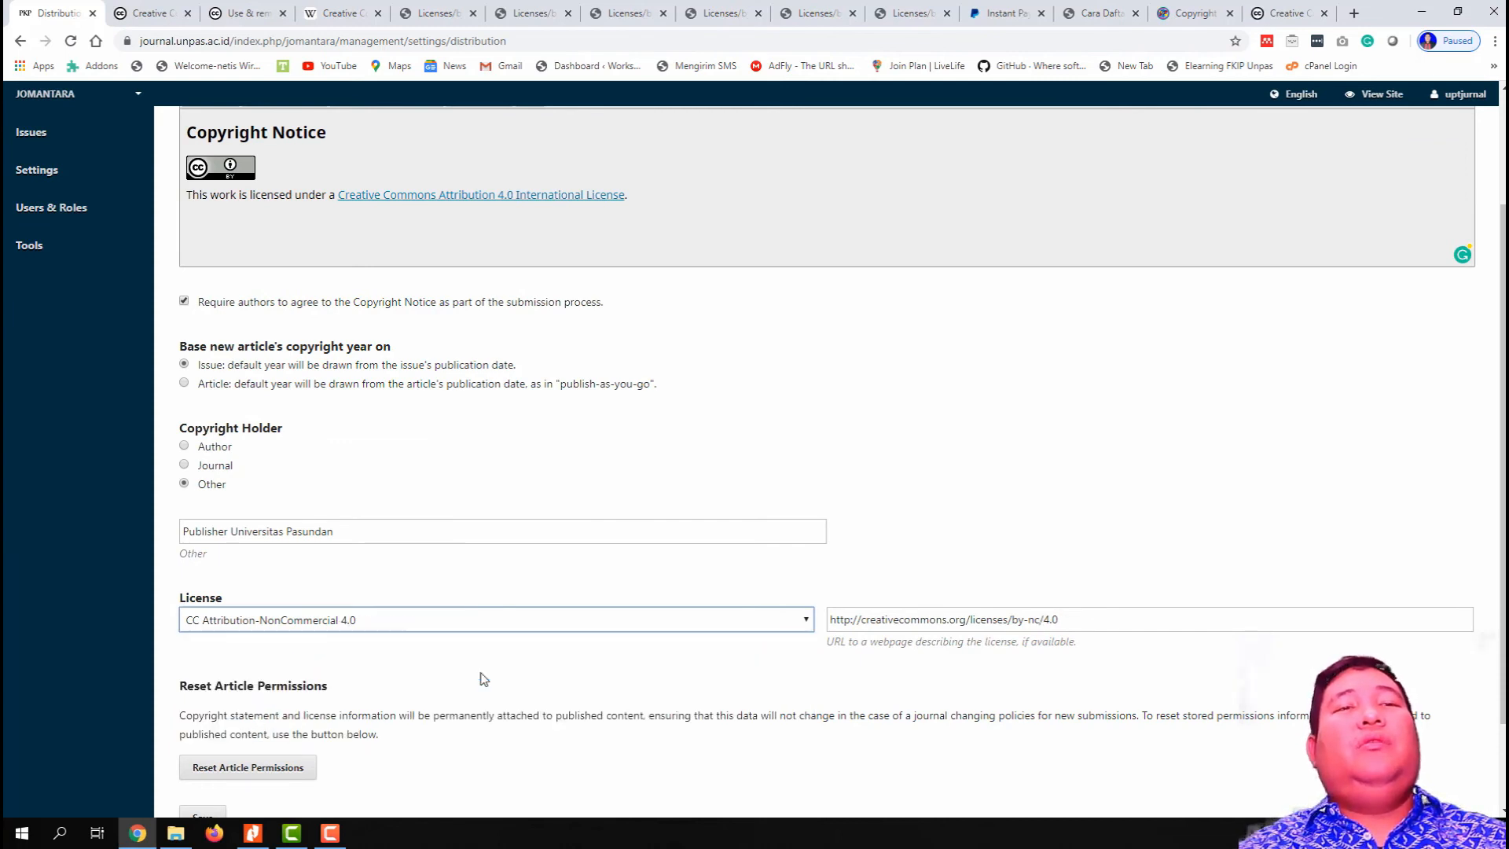
scroll(352, 623, "up", 1)
scroll(351, 622, "up", 2)
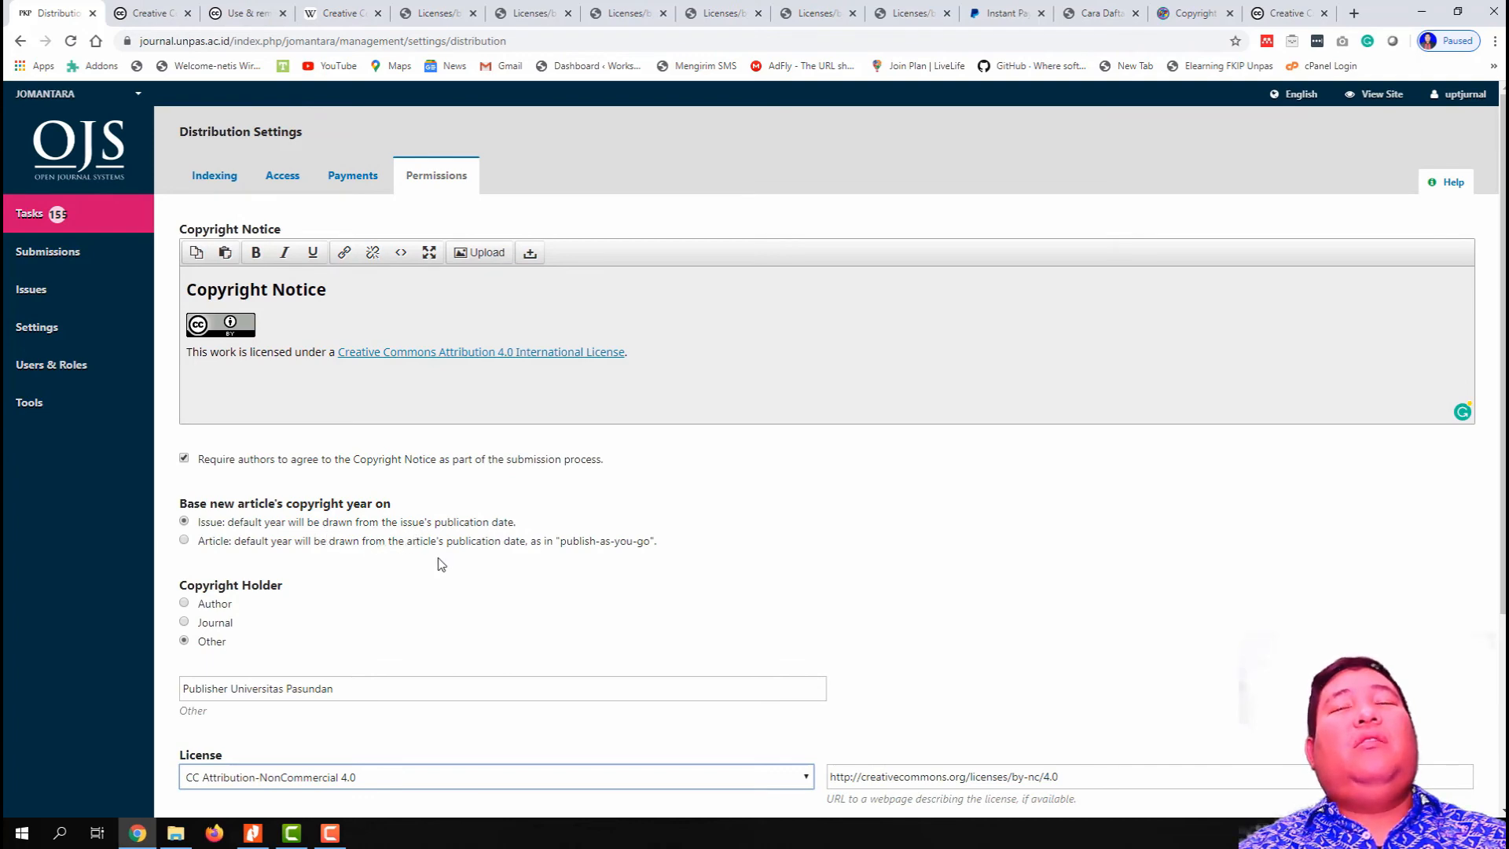
scroll(343, 411, "down", 2)
scroll(327, 371, "up", 2)
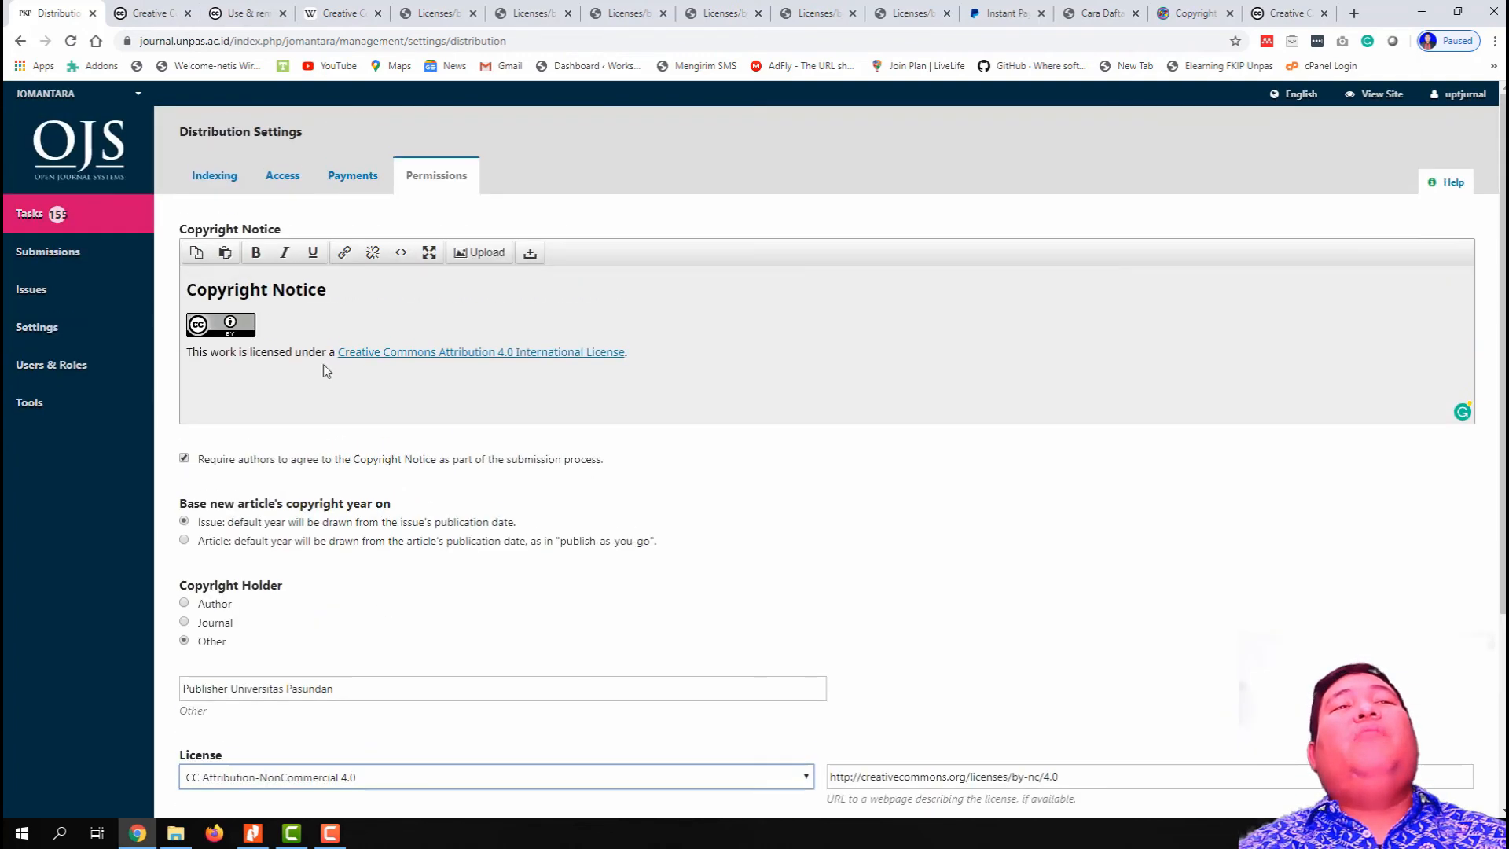
scroll(411, 619, "down", 3)
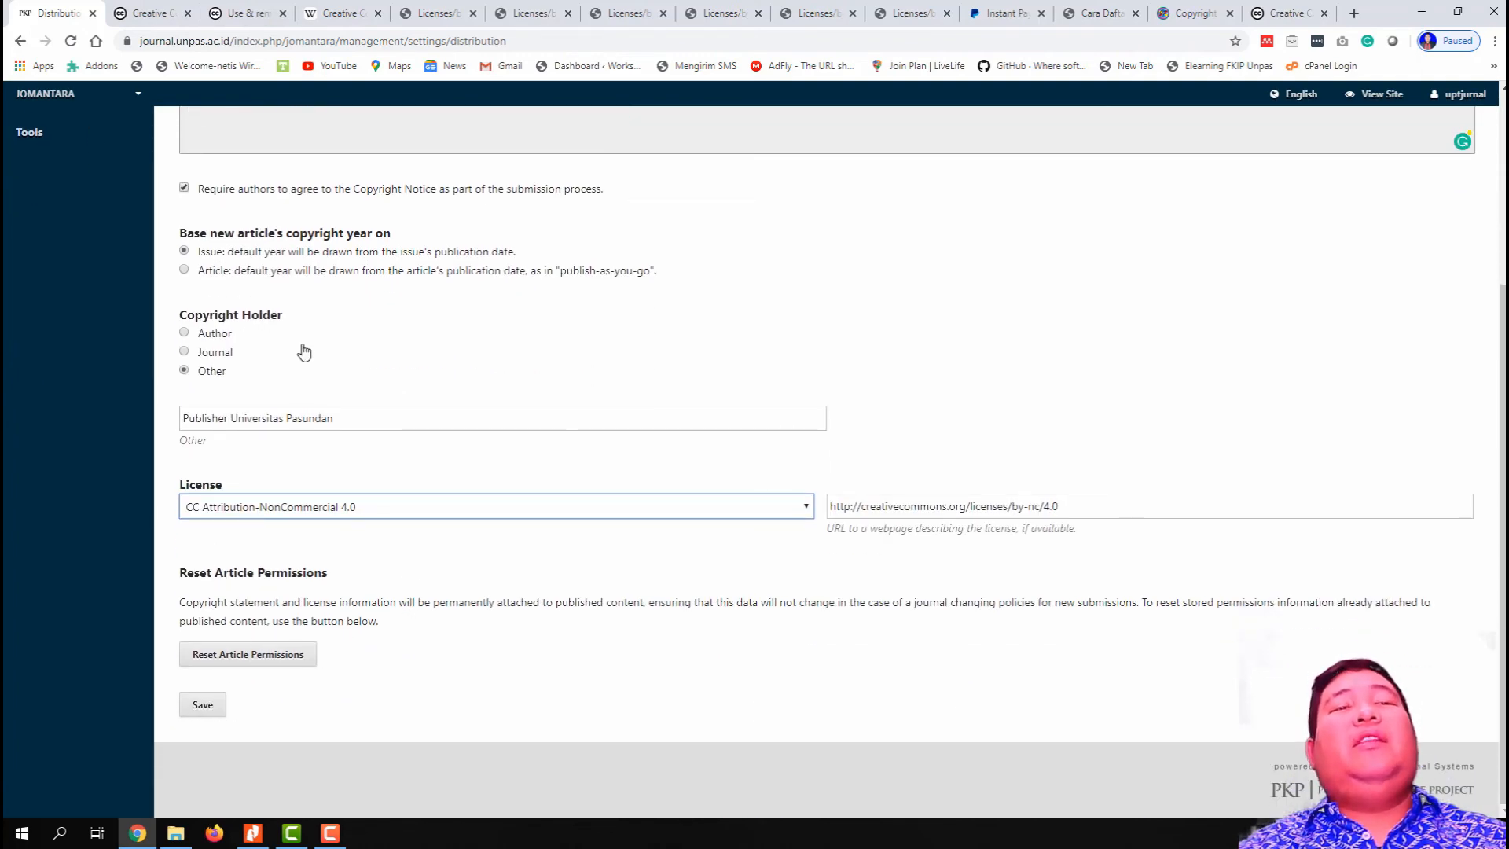
left_click(201, 710)
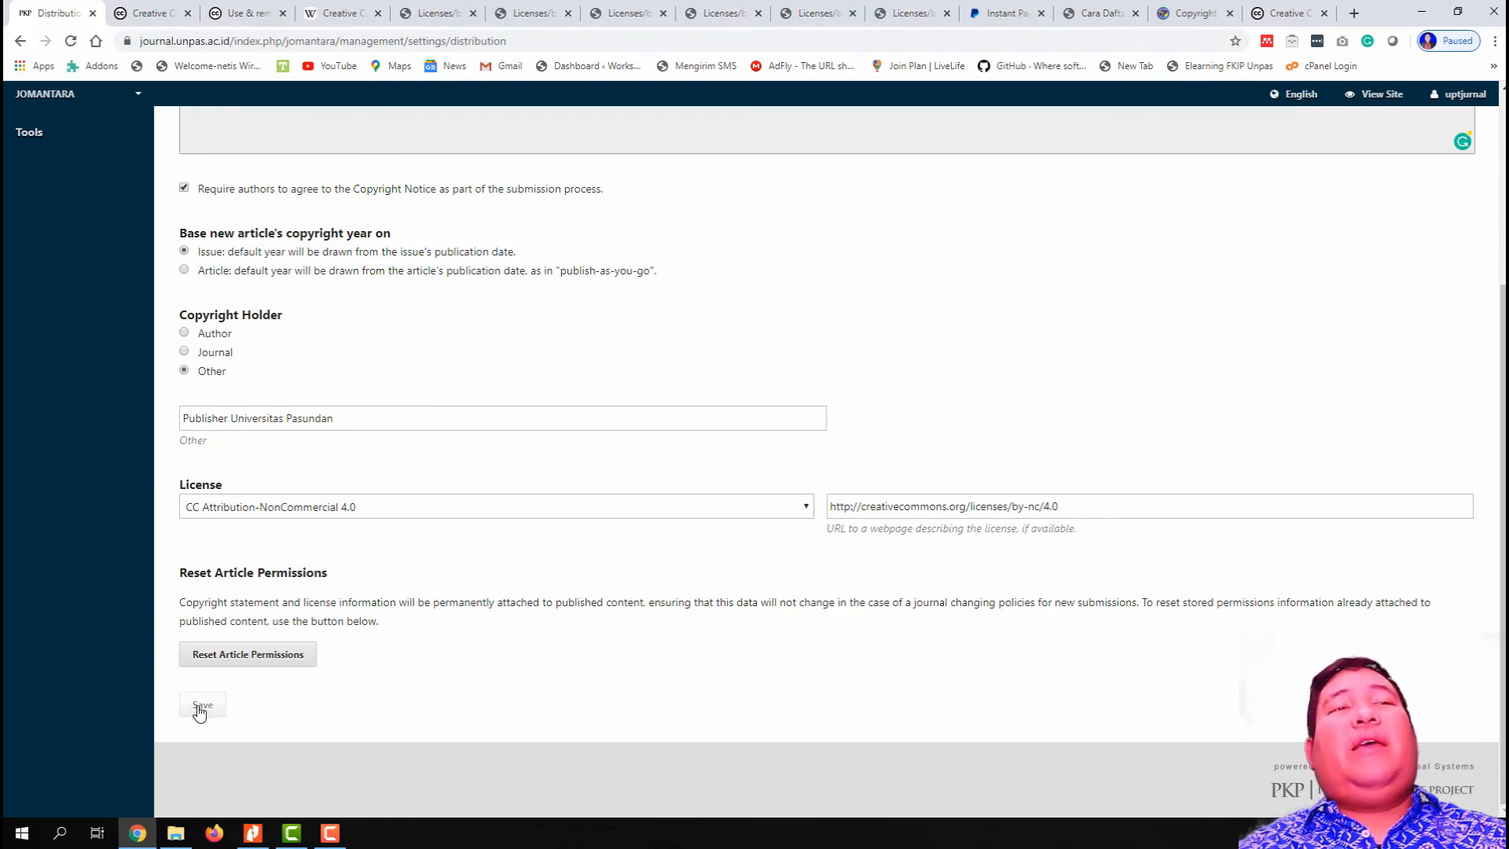
- Review the saved payment settings and the copyright, license and Reset Article Permissions sections of the permissions settings
scroll(258, 640, "up", 3)
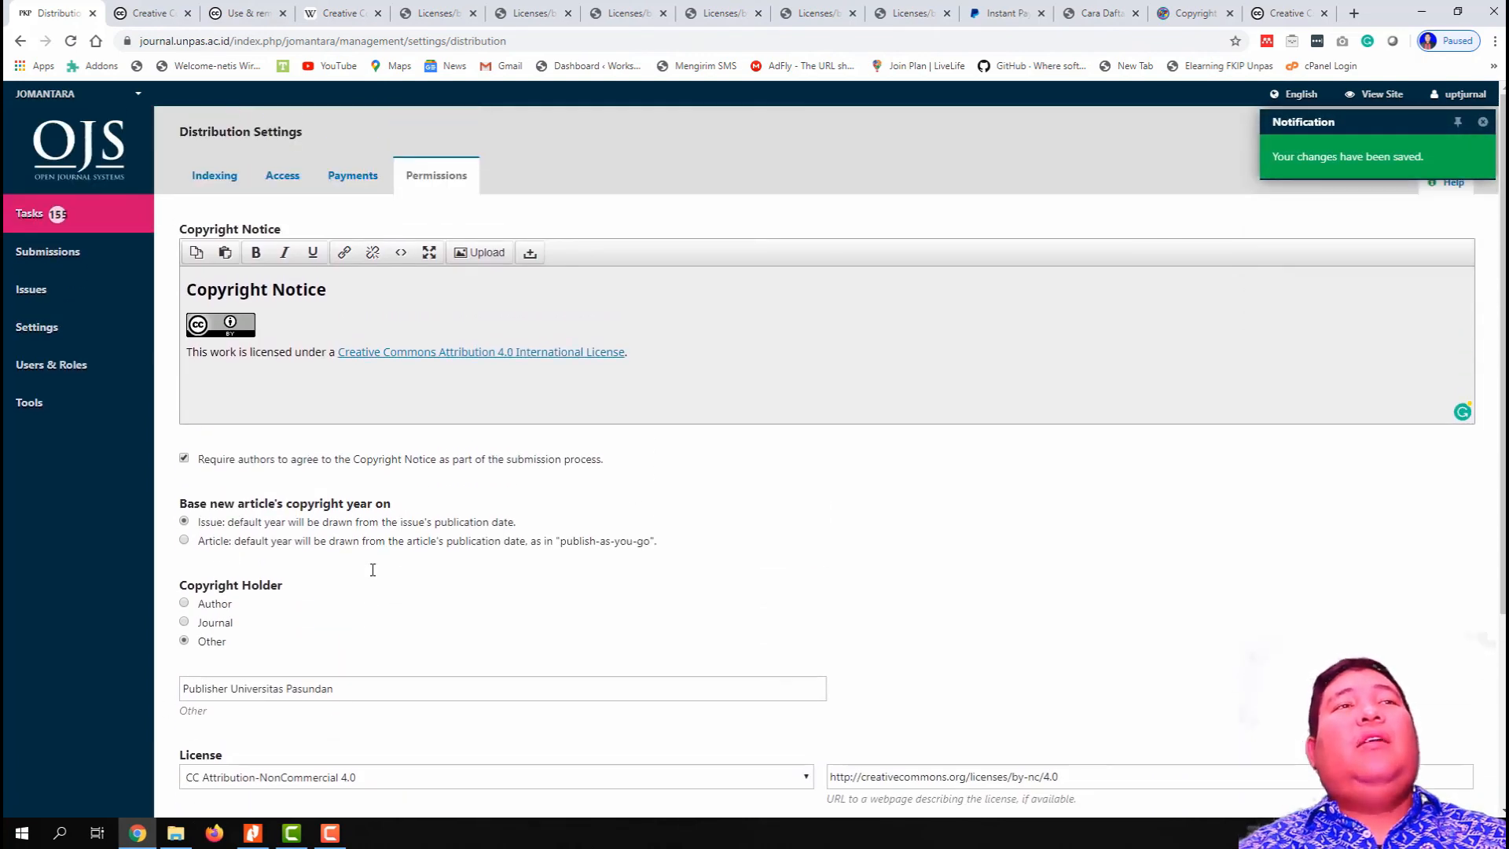
left_click(353, 177)
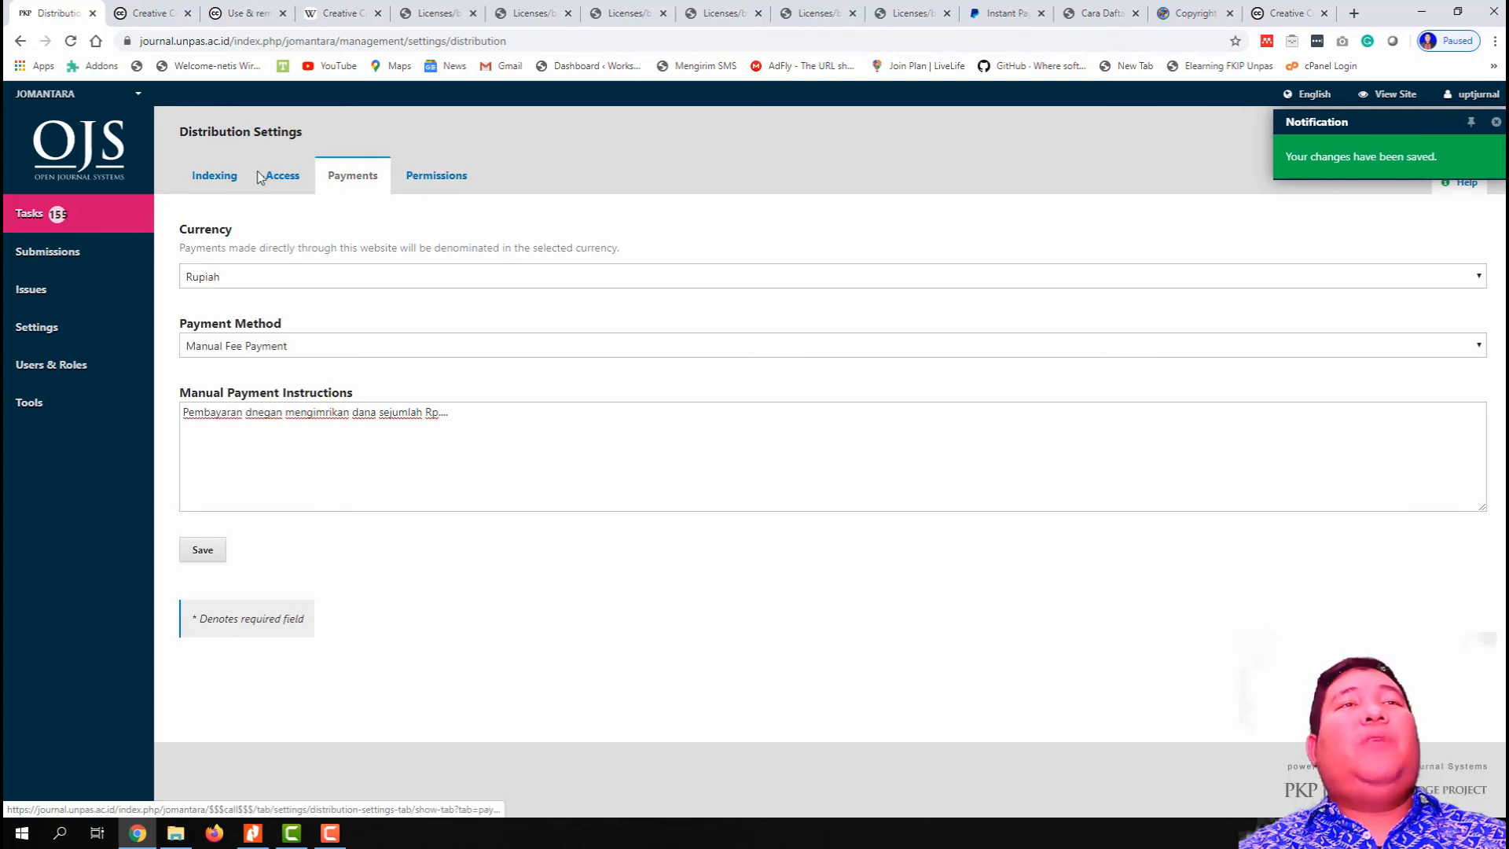
mouse_move(110, 395)
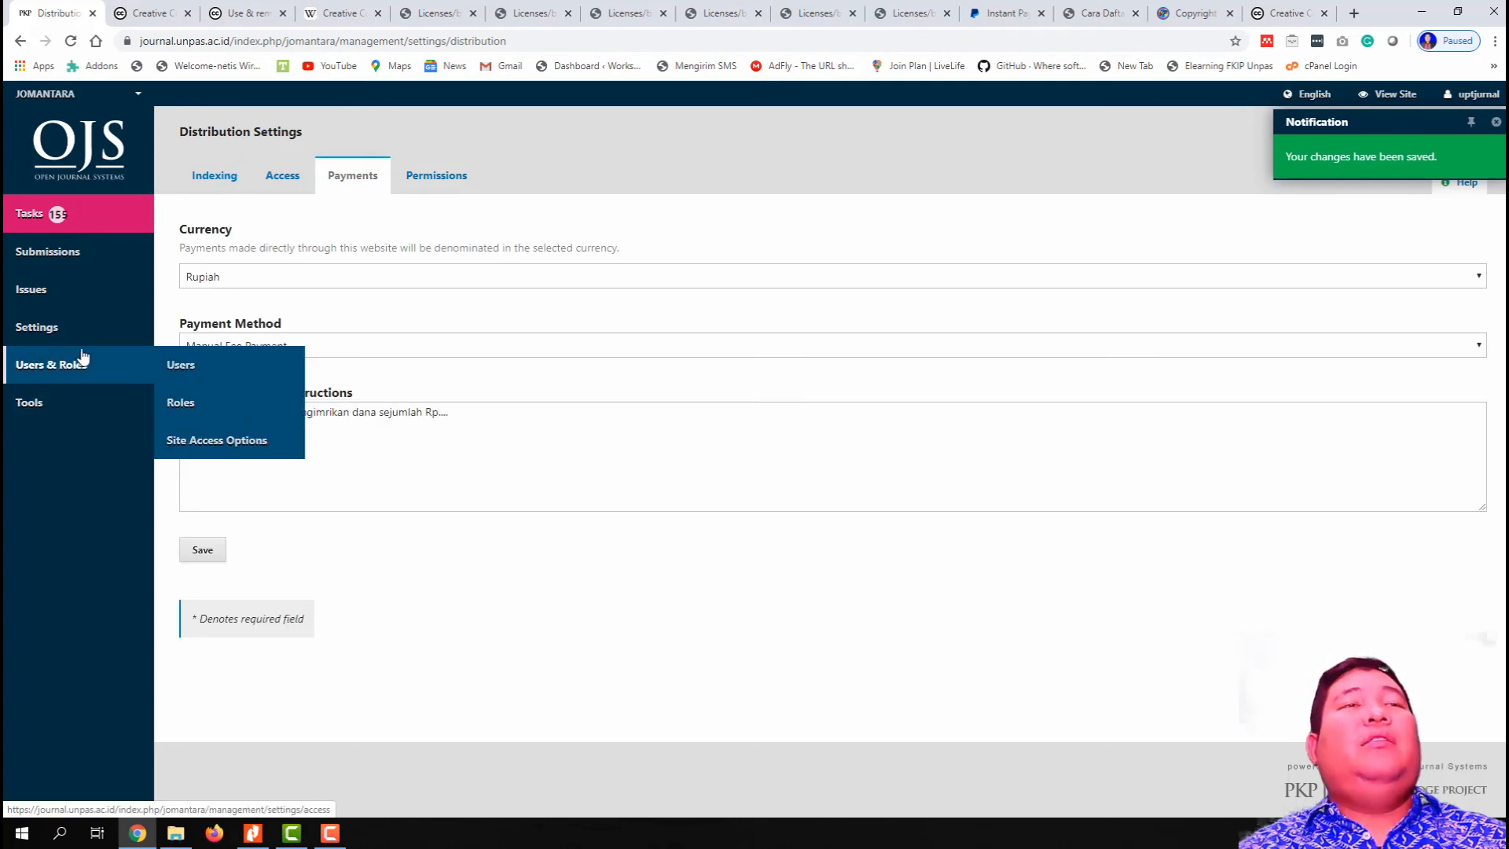
mouse_move(76, 334)
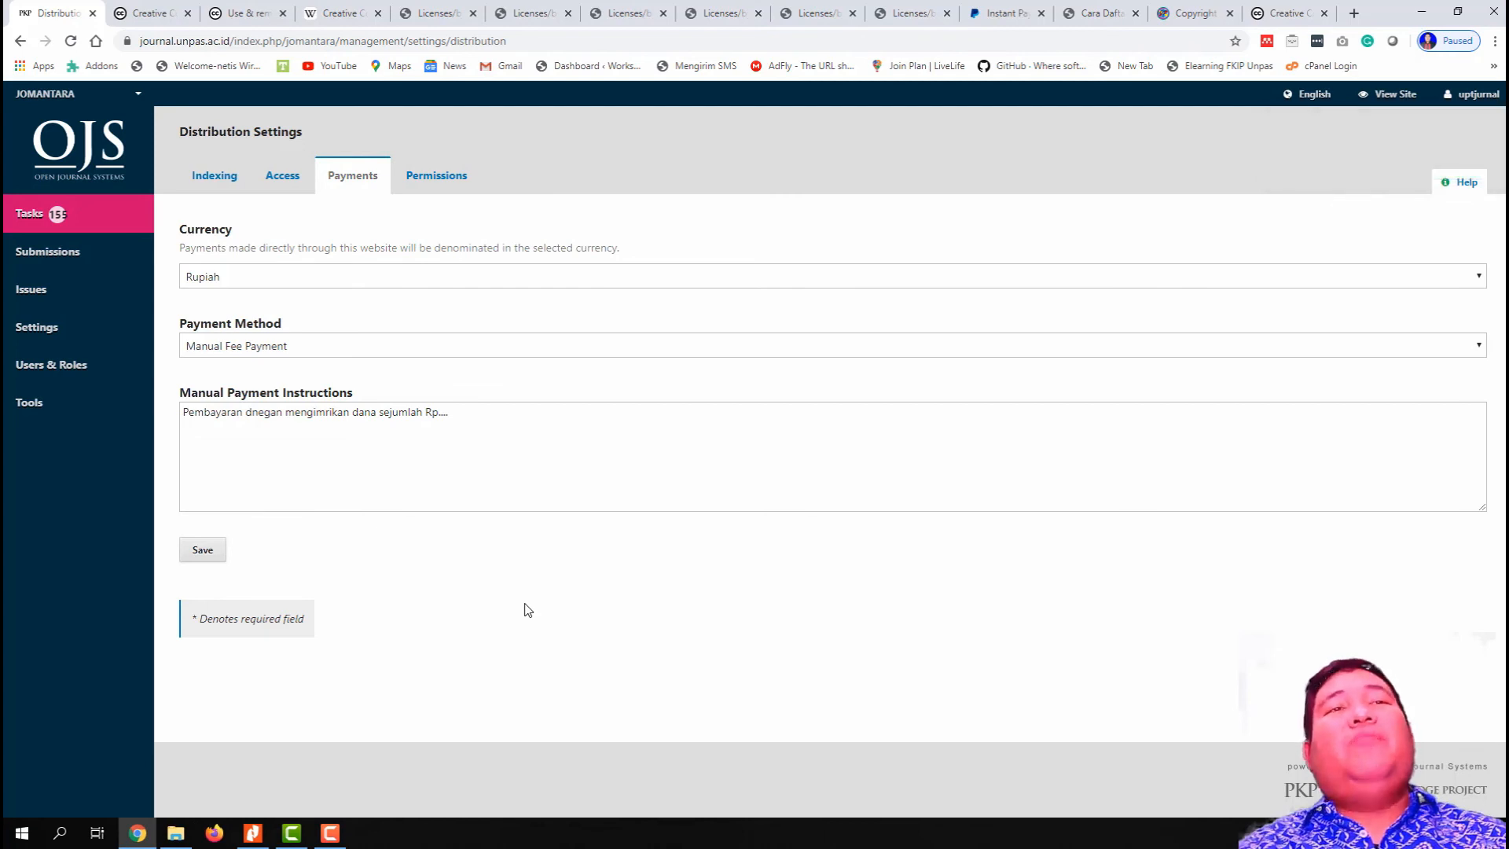
left_click(415, 180)
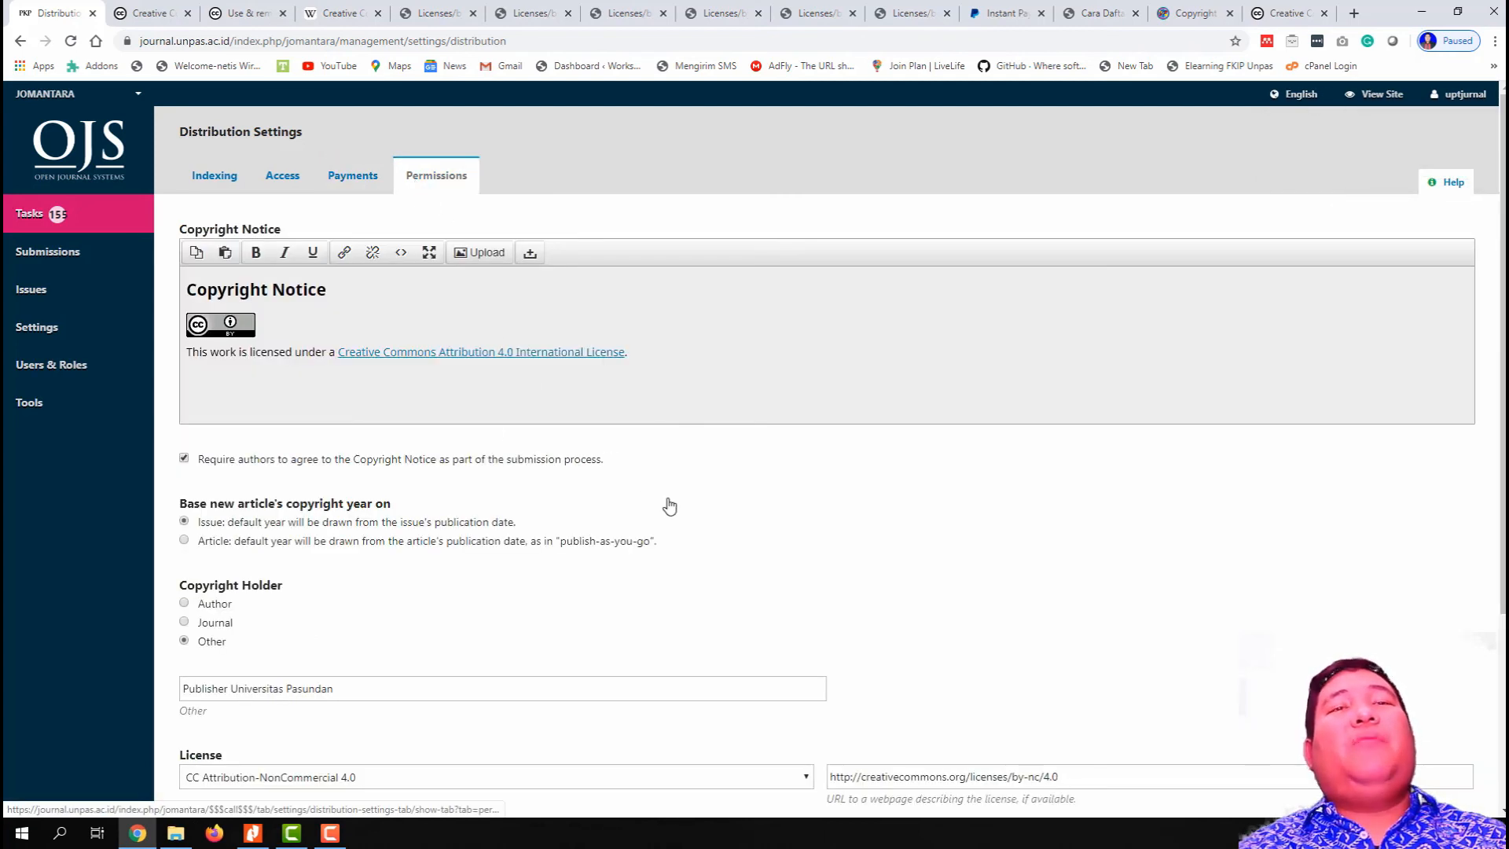
scroll(669, 519, "down", 2)
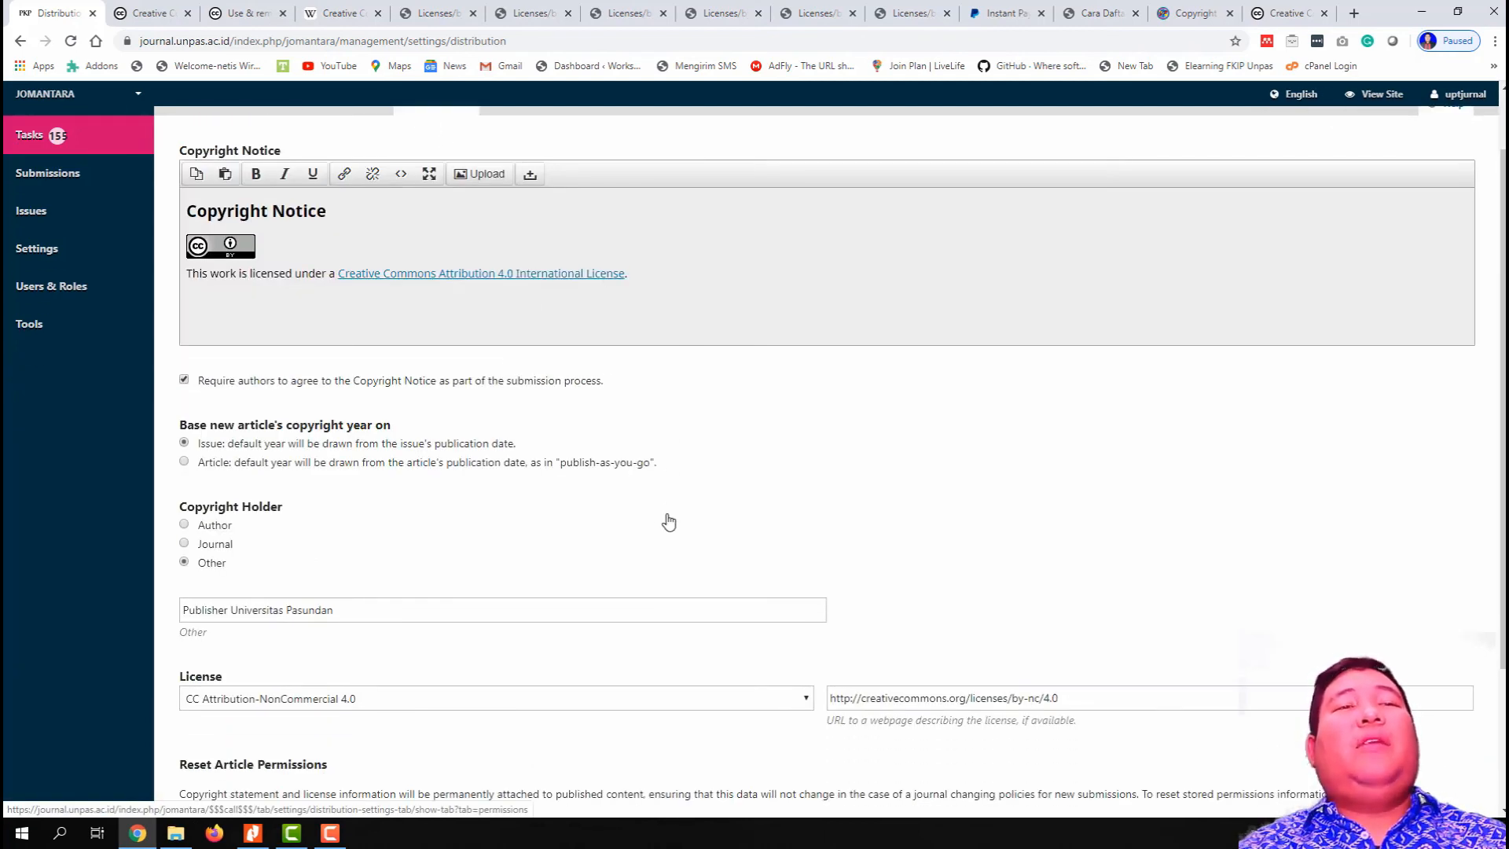
scroll(670, 519, "down", 1)
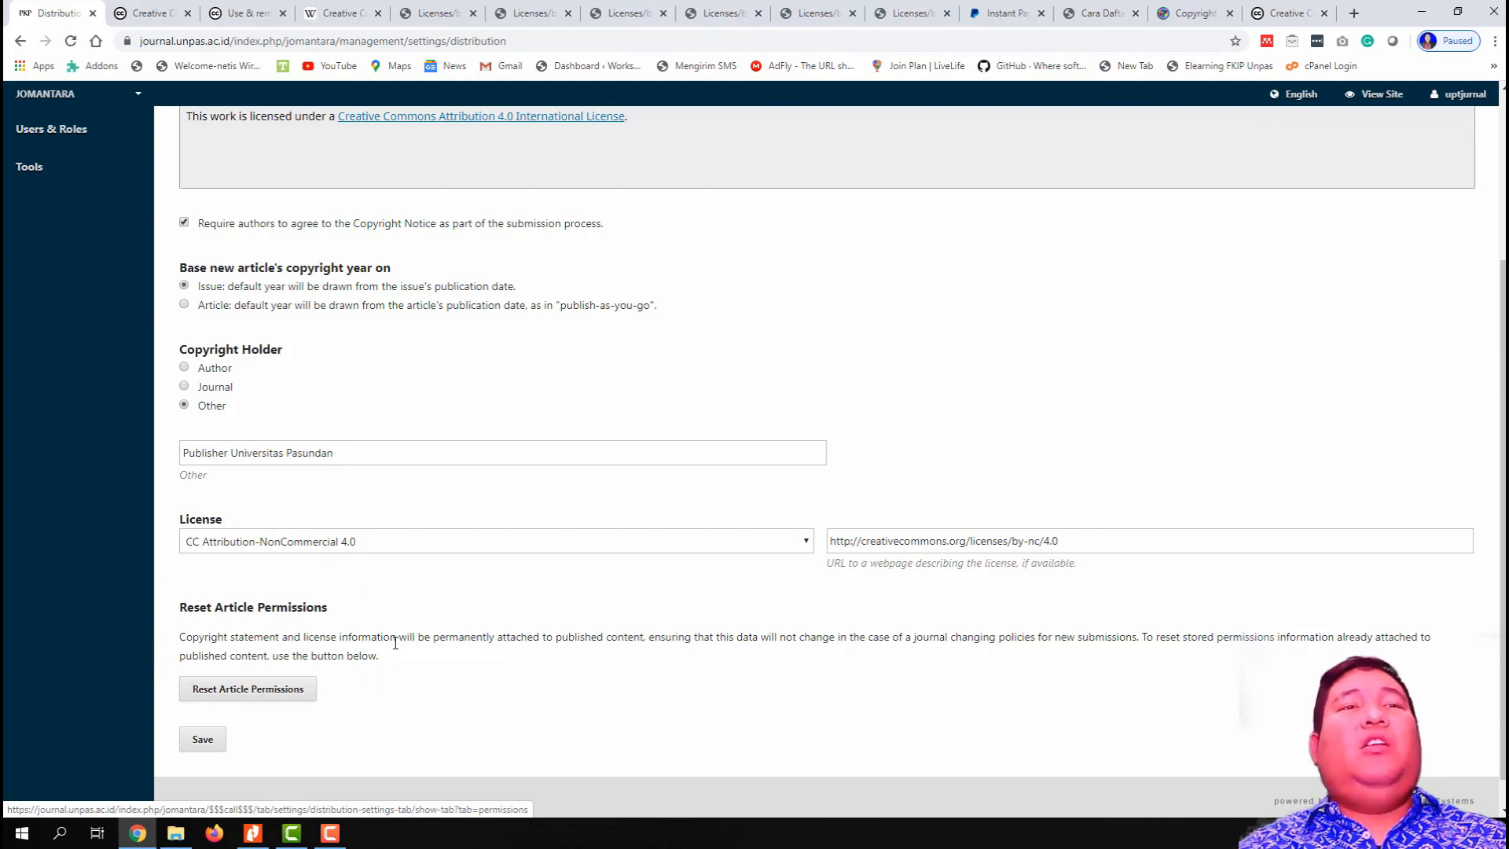
- Look through the available Creative Commons license options in the permissions settings, keeping CC Attribution-NonCommercial 4.0 selected
left_click(378, 550)
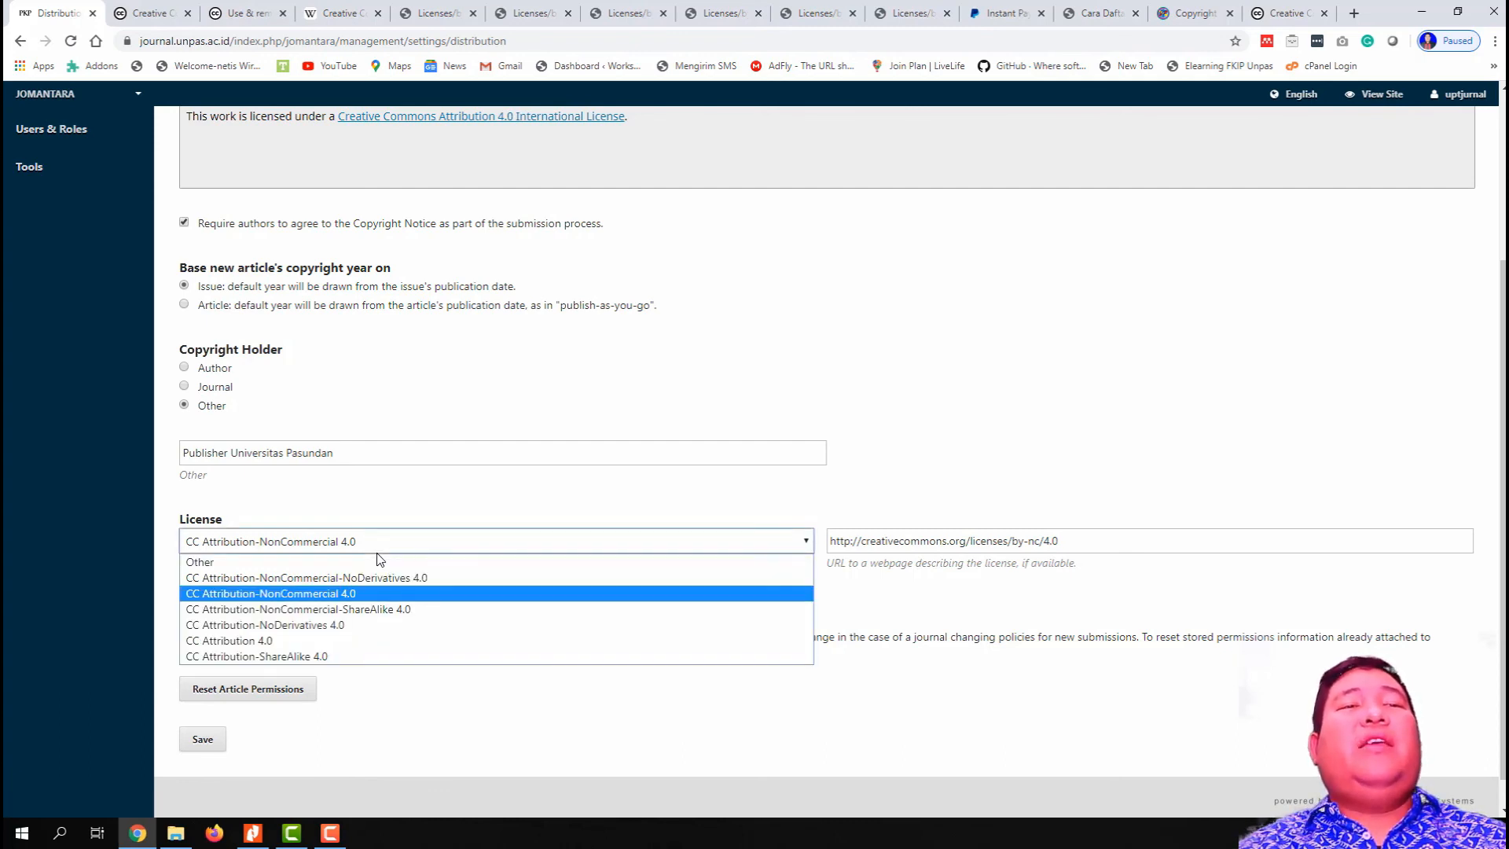
left_click(377, 550)
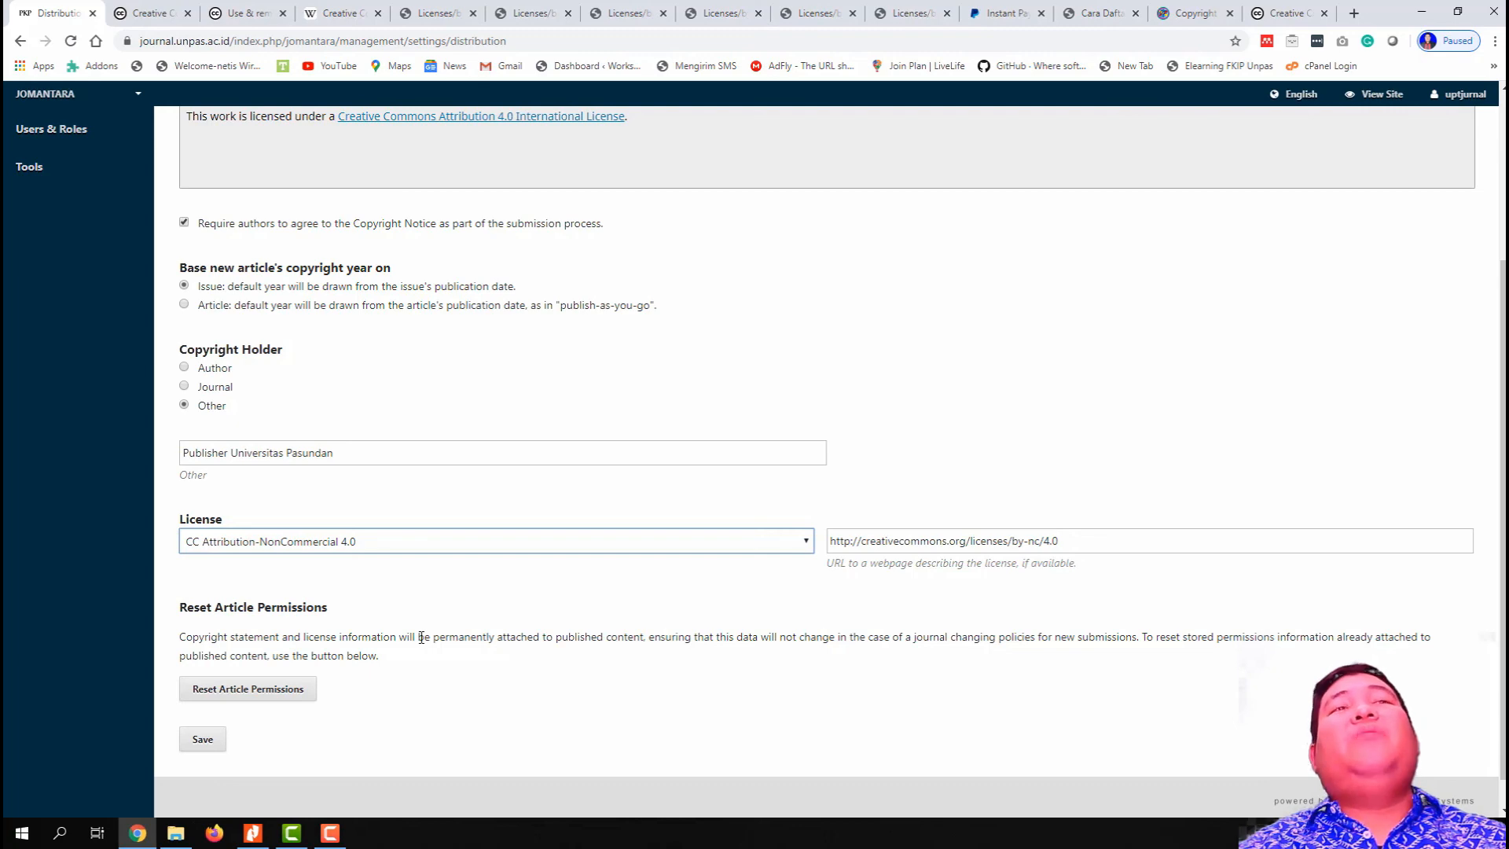
scroll(448, 590, "up", 2)
scroll(540, 421, "up", 1)
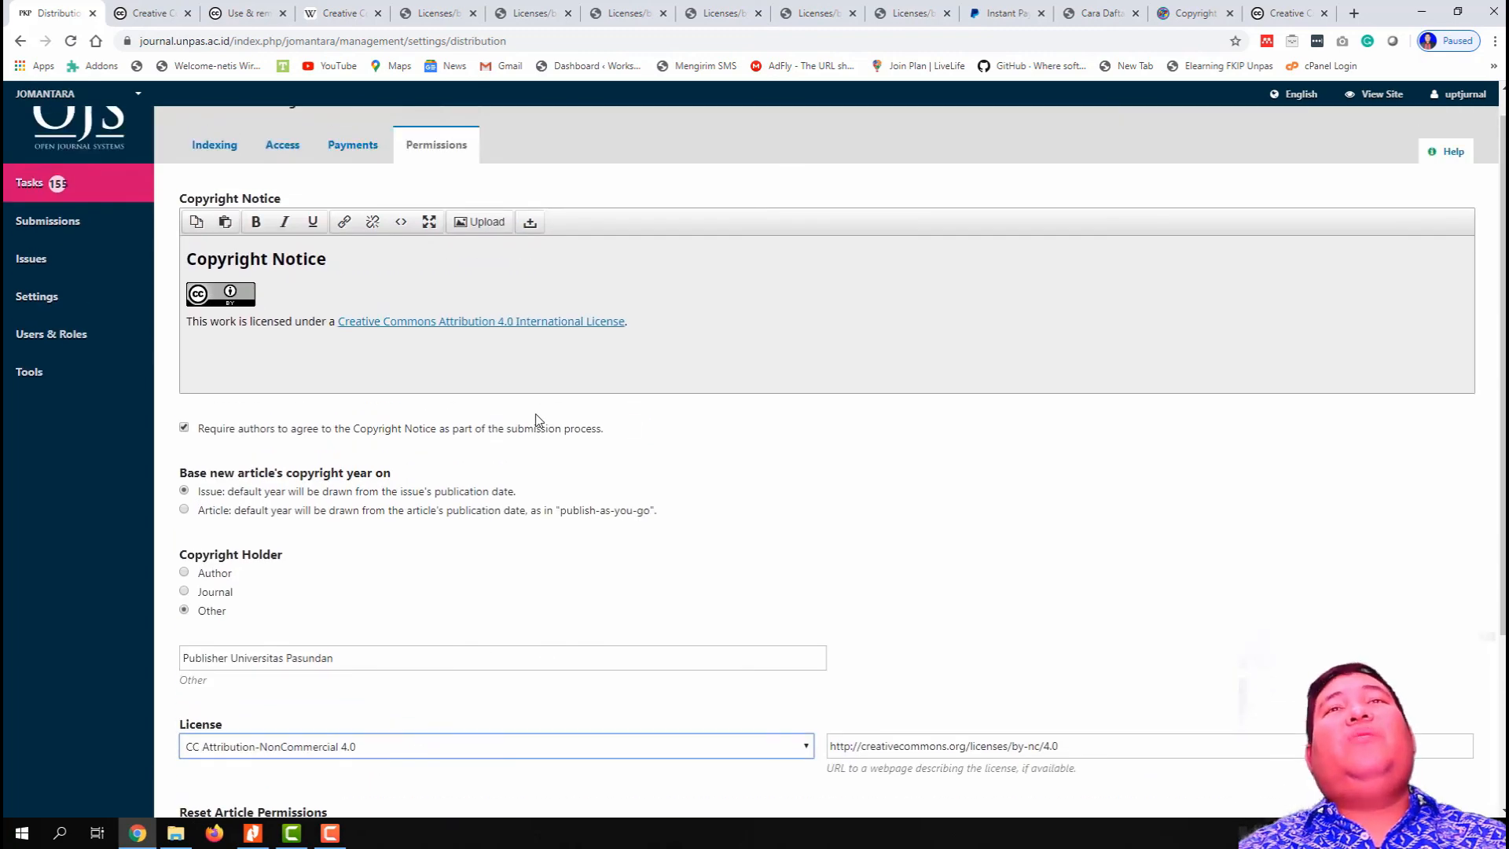
- Consult the Indonesian Wikipedia article on Creative Commons, reading through its history section
left_click(384, 11)
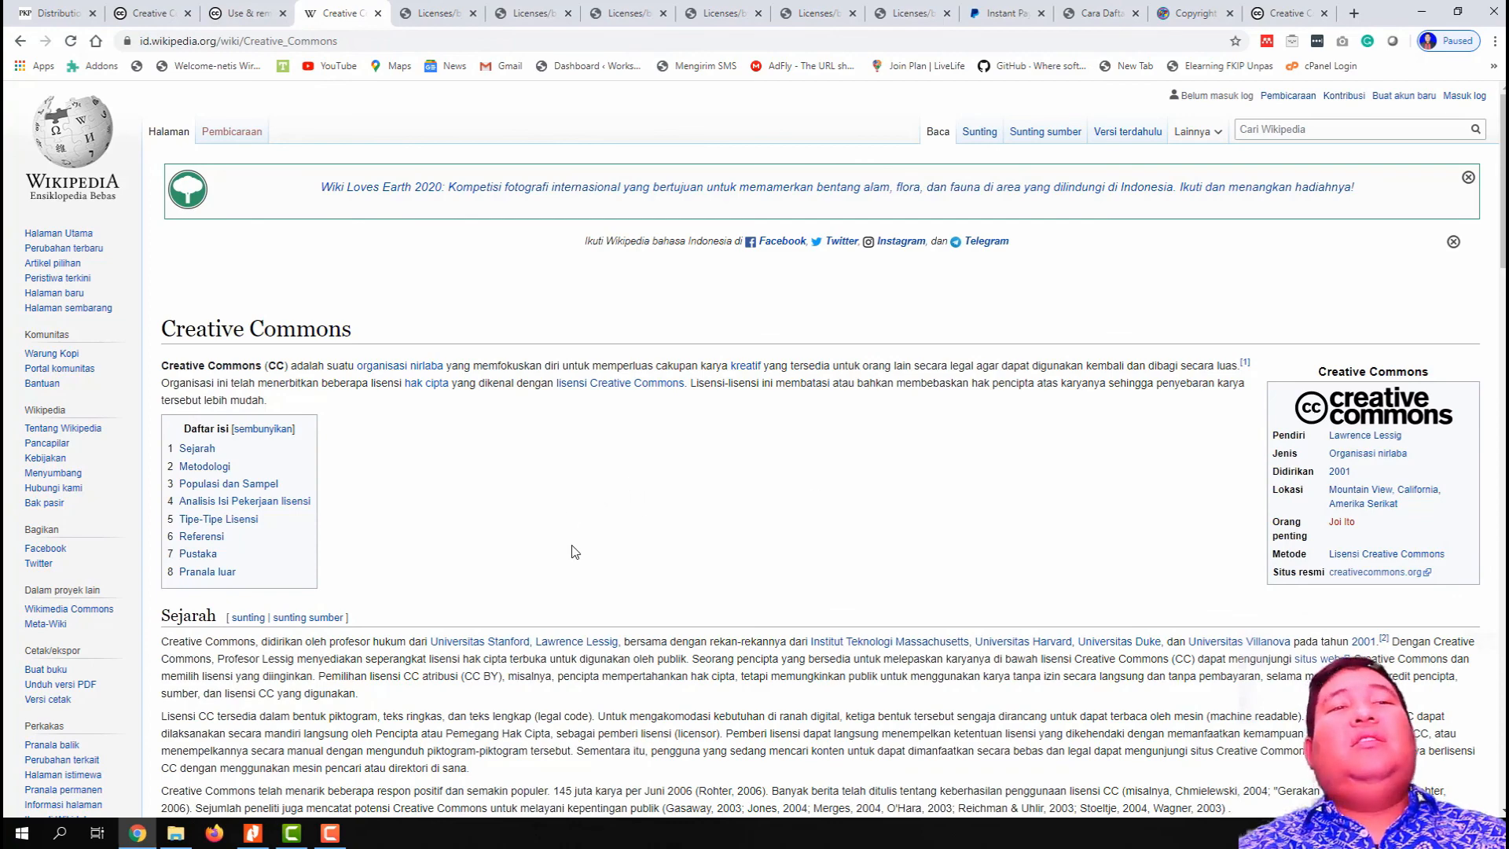
scroll(575, 551, "down", 2)
scroll(575, 551, "down", 3)
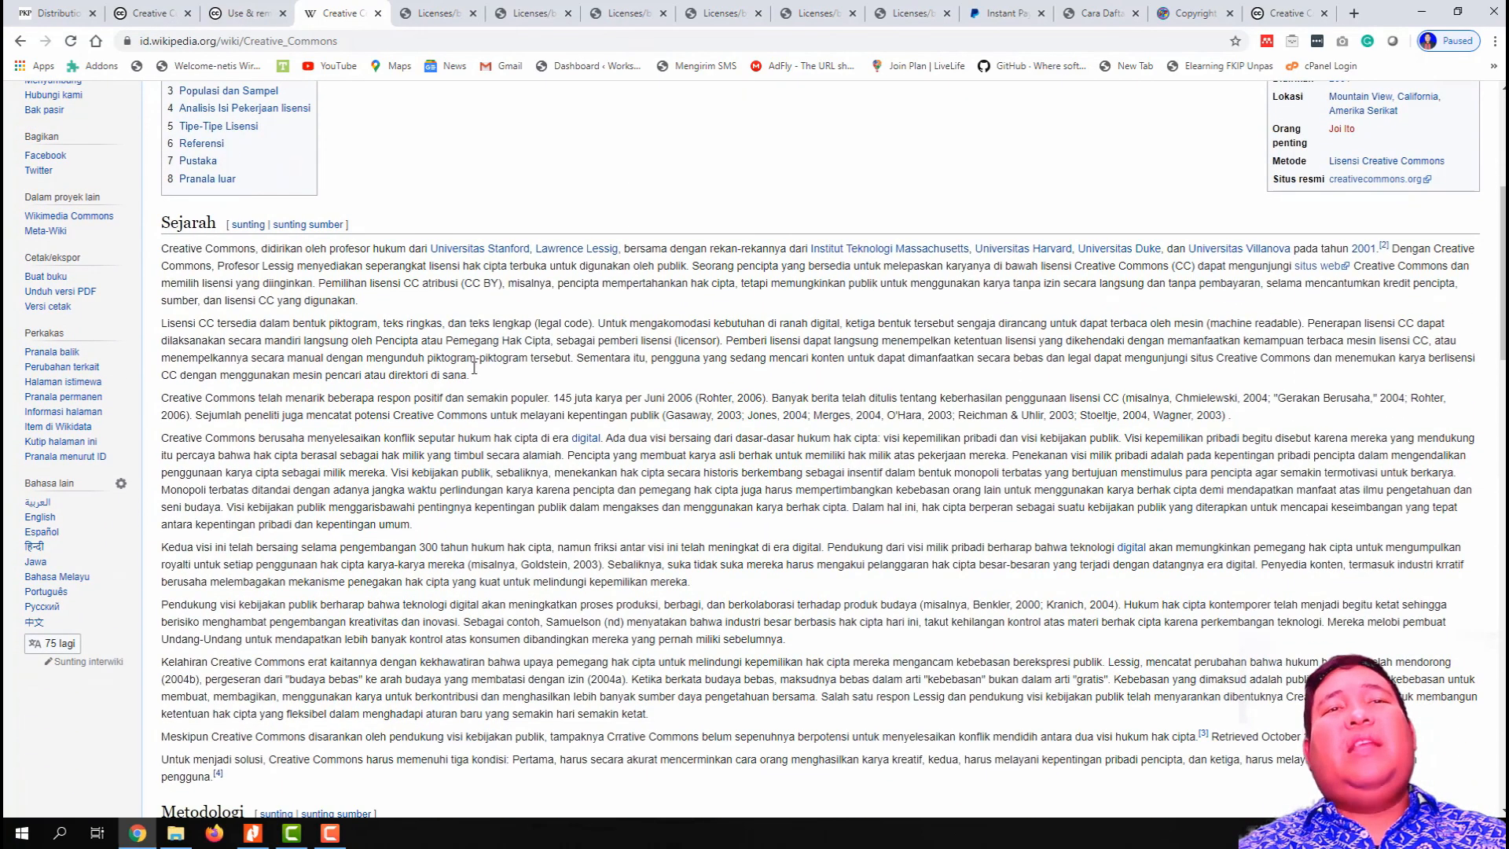
- Return to the journal's distribution settings and review the permissions form from the copyright notice down to Reset Article Permissions
left_click(87, 11)
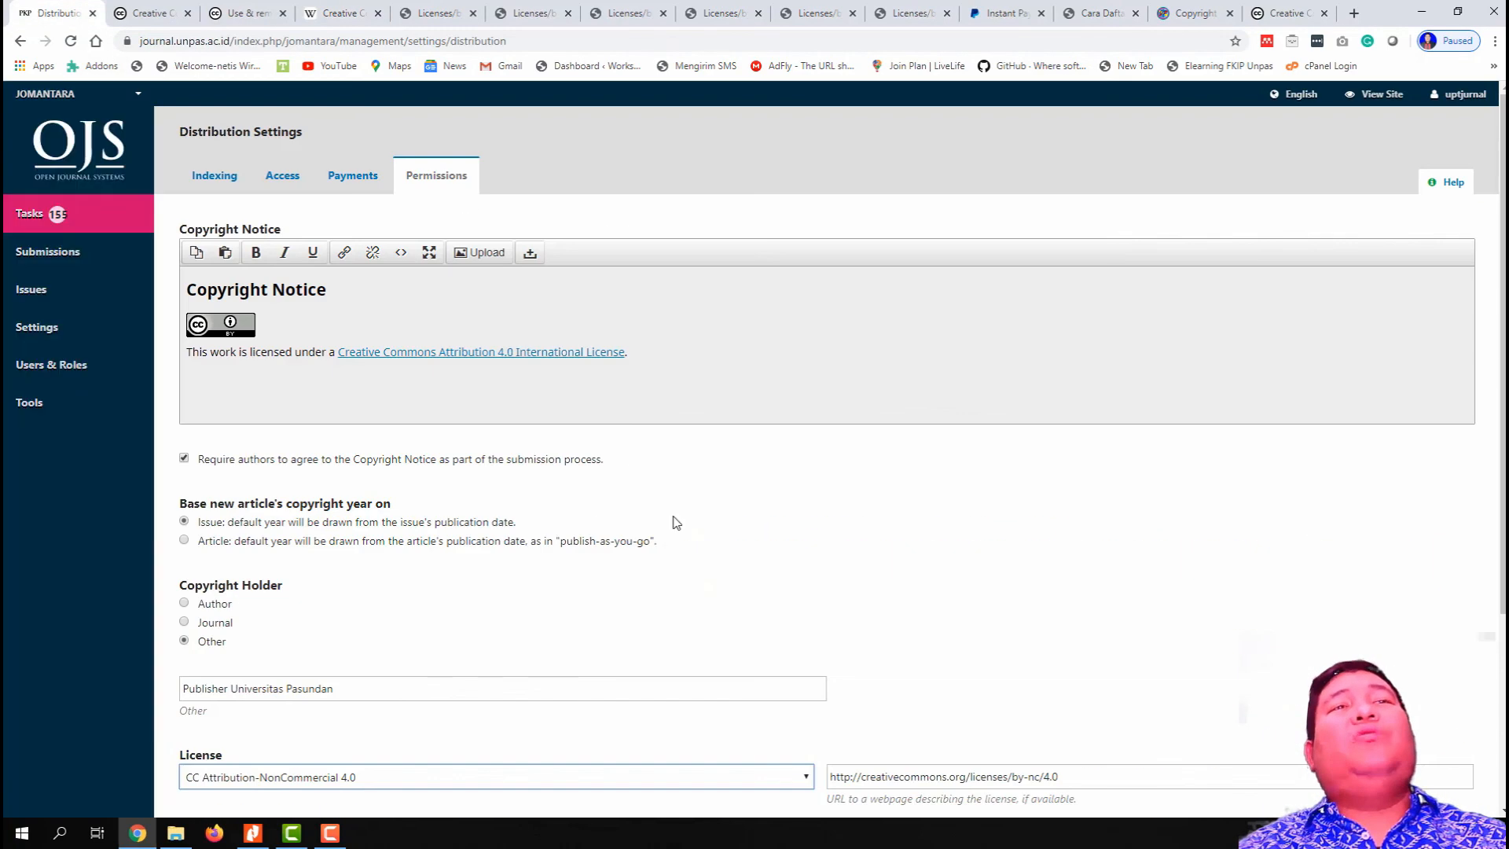
scroll(688, 576, "down", 3)
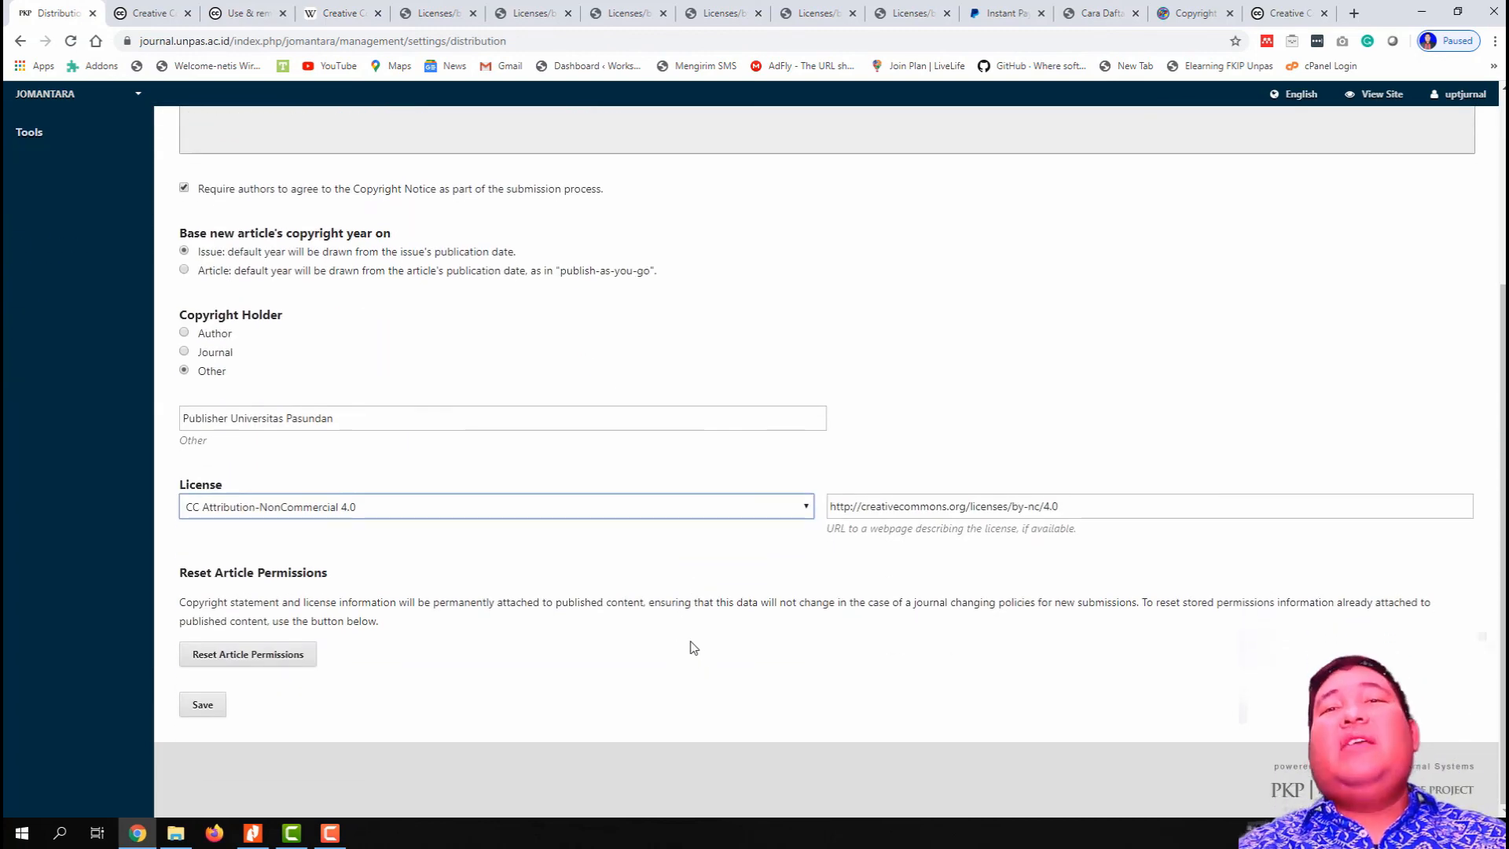
scroll(702, 656, "up", 3)
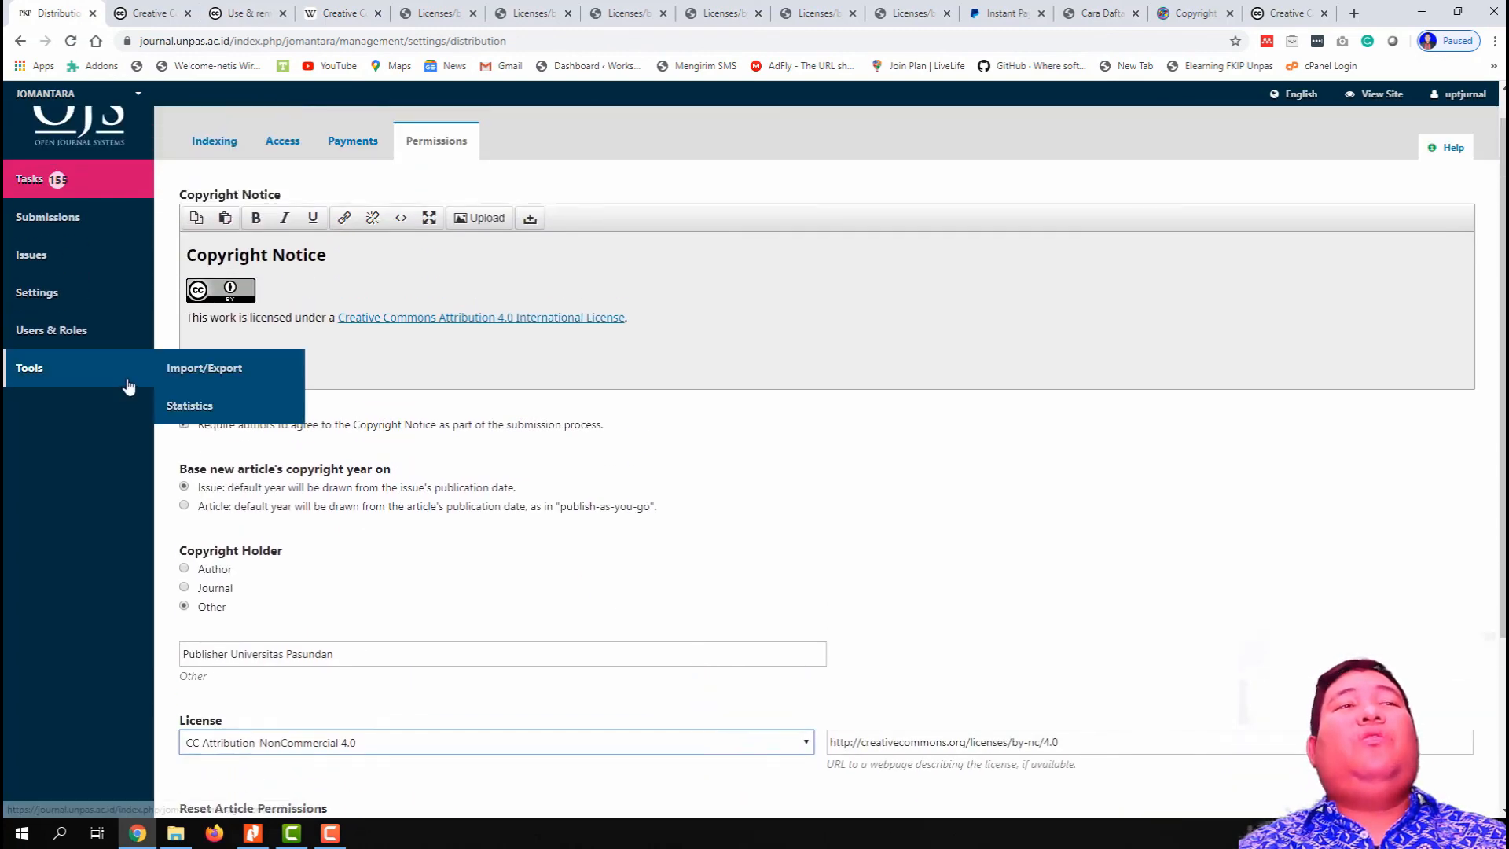
mouse_move(99, 302)
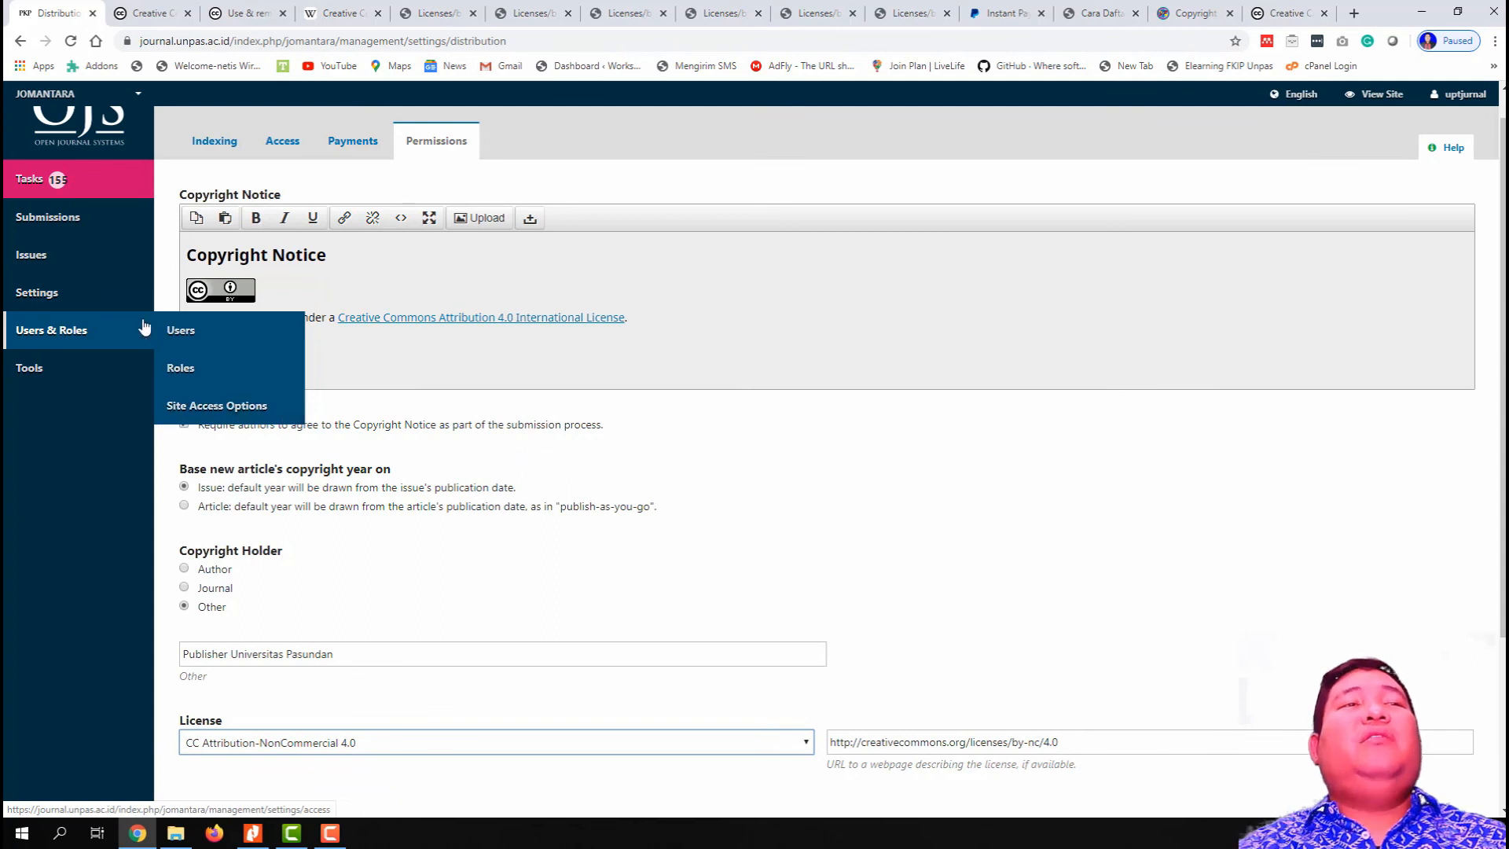